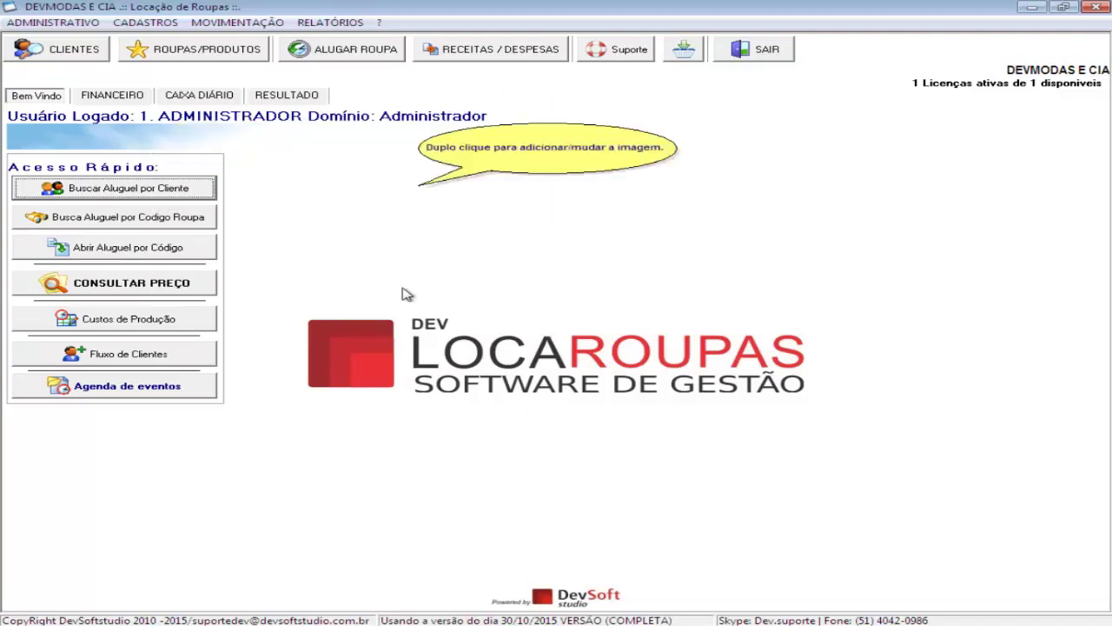
# Search rentals by client name, entering the client's first name, and select the matching client to list the rentals
pyautogui.click(158, 192)
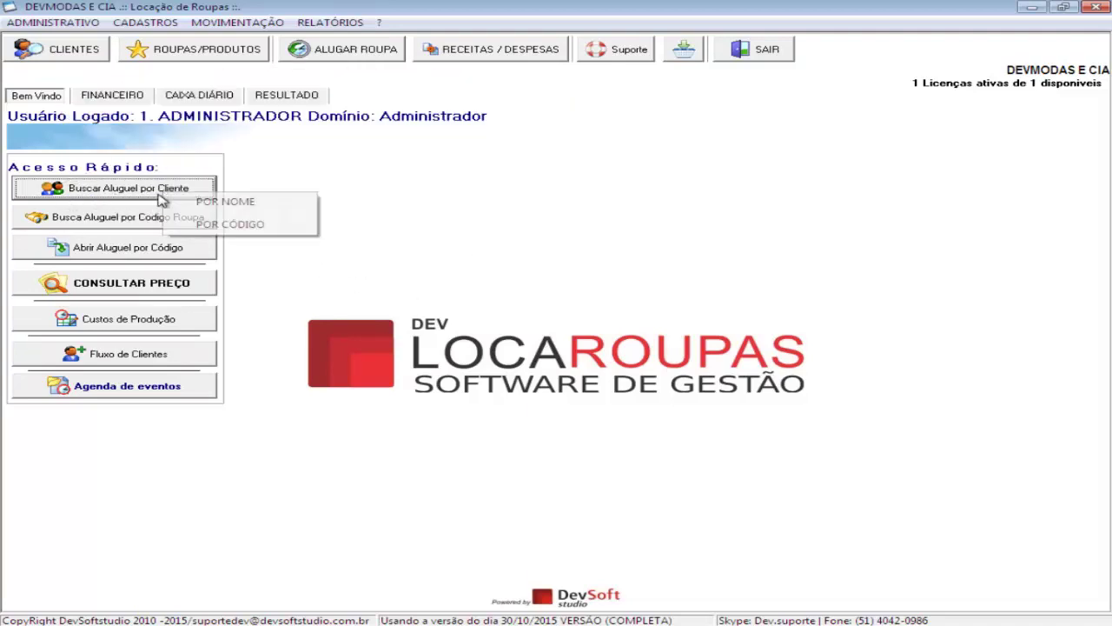
pyautogui.click(292, 207)
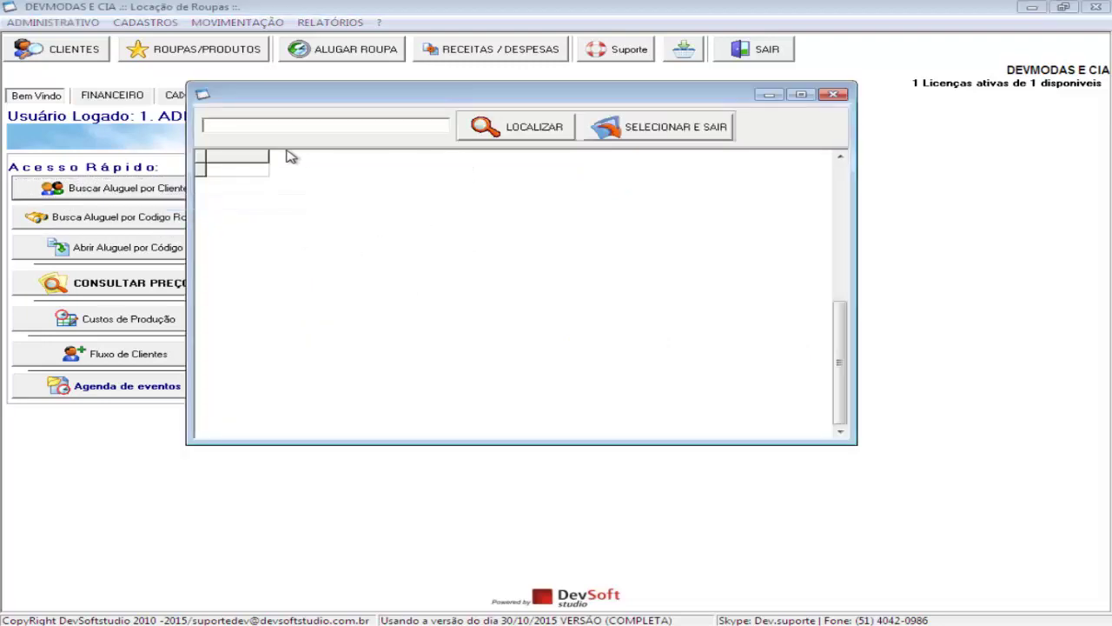
pyautogui.click(330, 125)
pyautogui.write('ADRIANA')
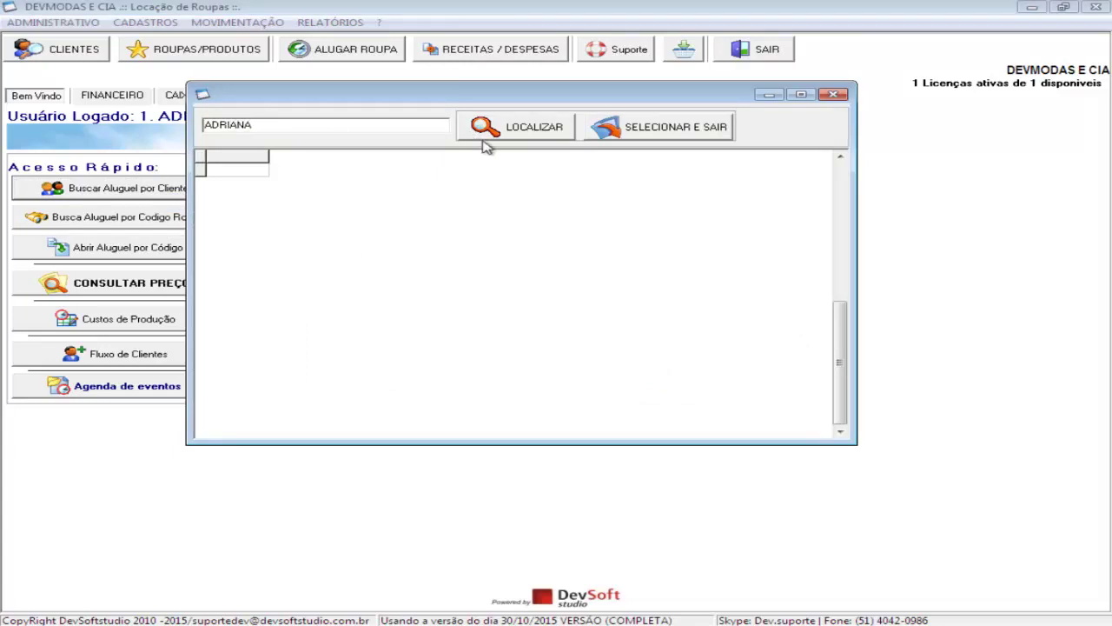
pyautogui.click(511, 138)
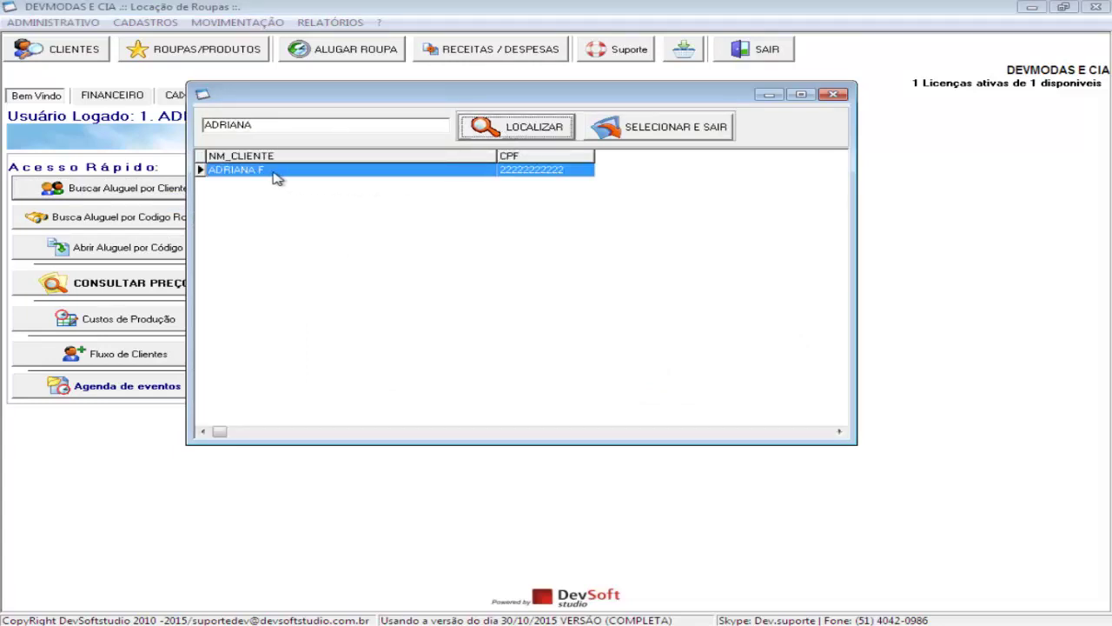
pyautogui.click(685, 136)
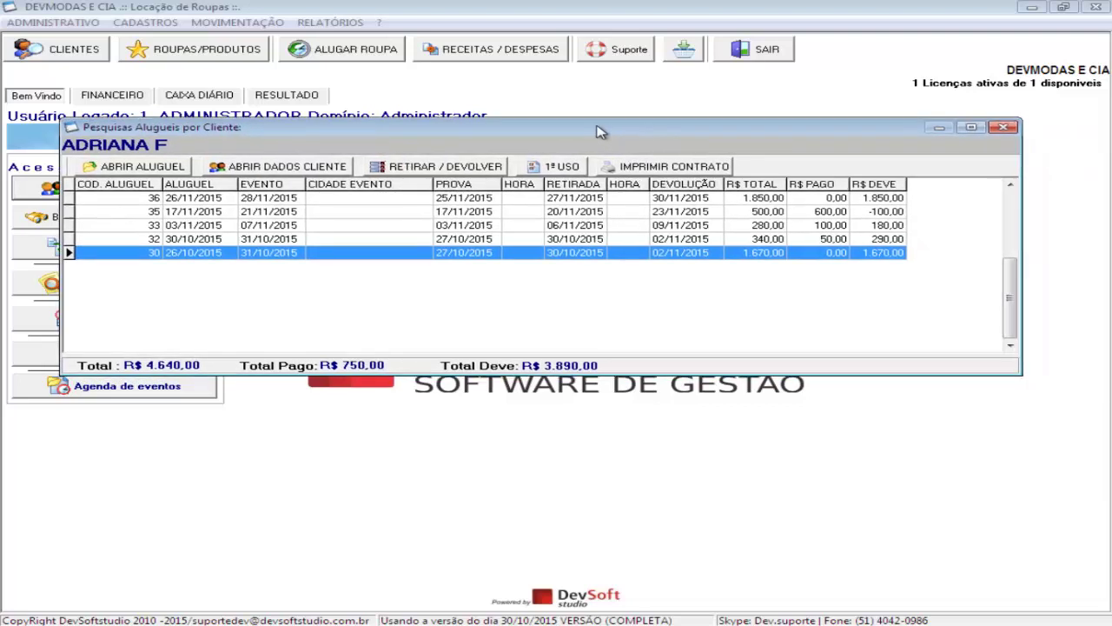
# View the withdrawal and return screen of the client's rental with event date 28/11/2015, closing it and the rental list
pyautogui.moveTo(687, 130); pyautogui.dragTo(602, 127)
pyautogui.click(634, 199)
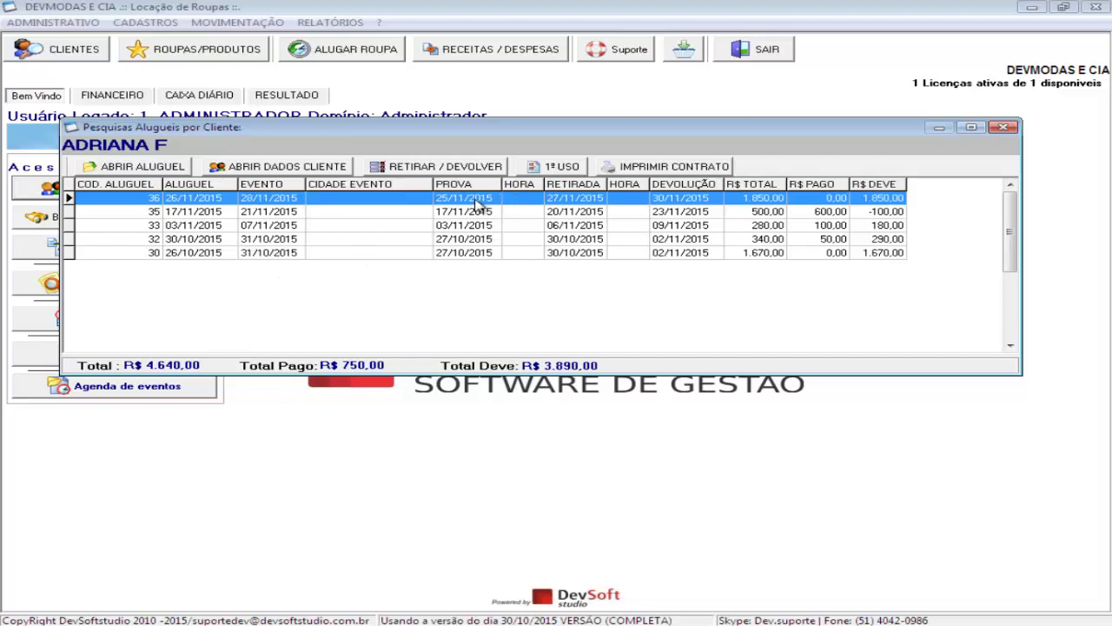
pyautogui.moveTo(540, 136); pyautogui.dragTo(534, 156)
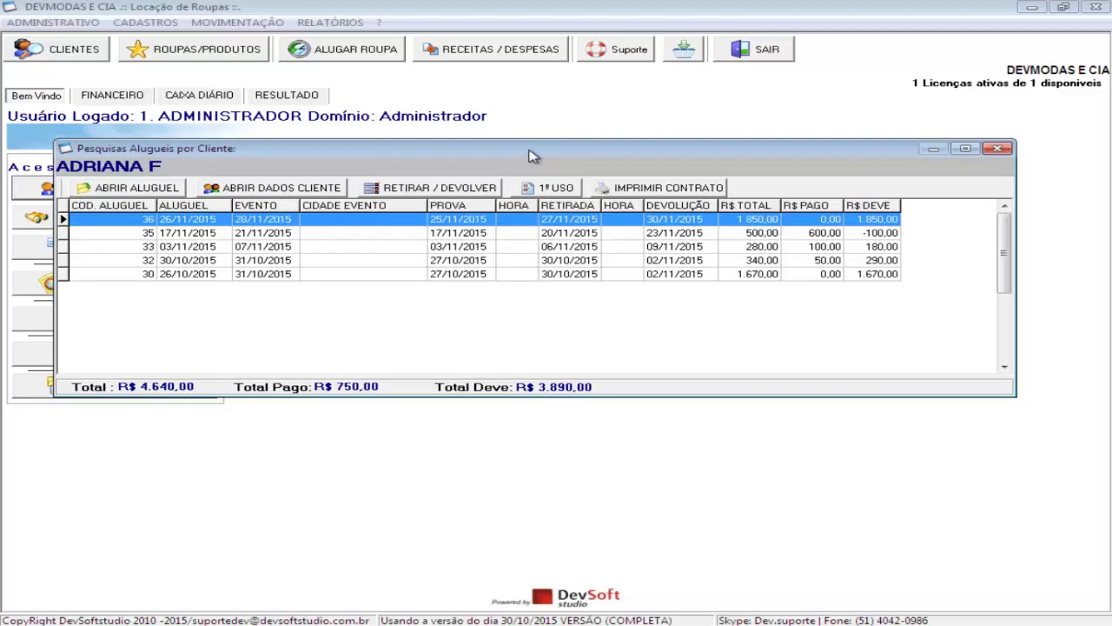
pyautogui.click(209, 236)
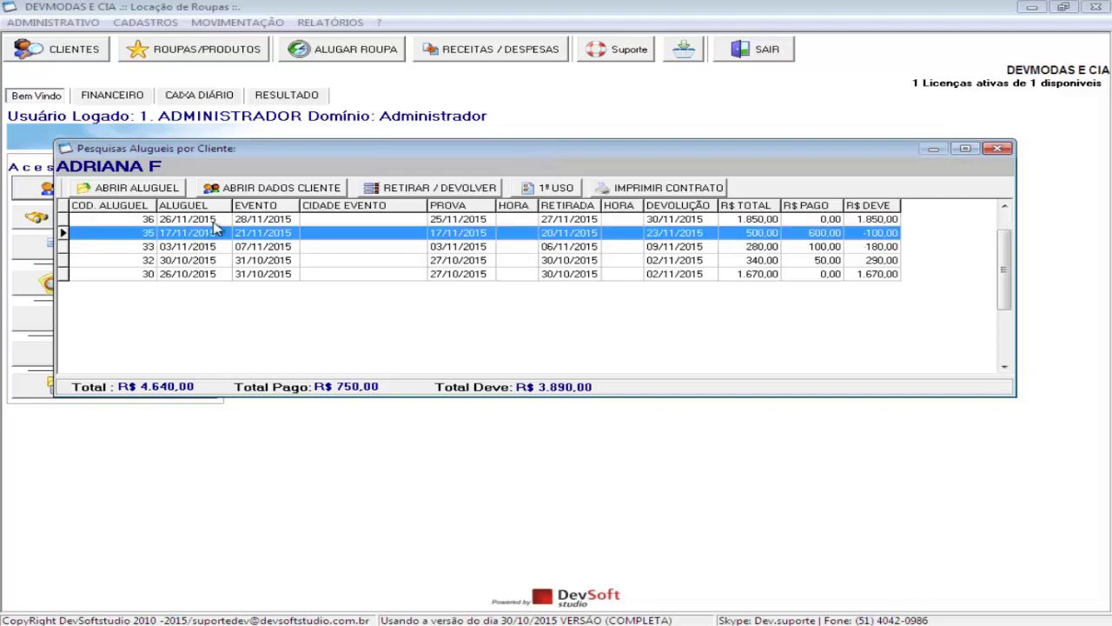
pyautogui.click(214, 222)
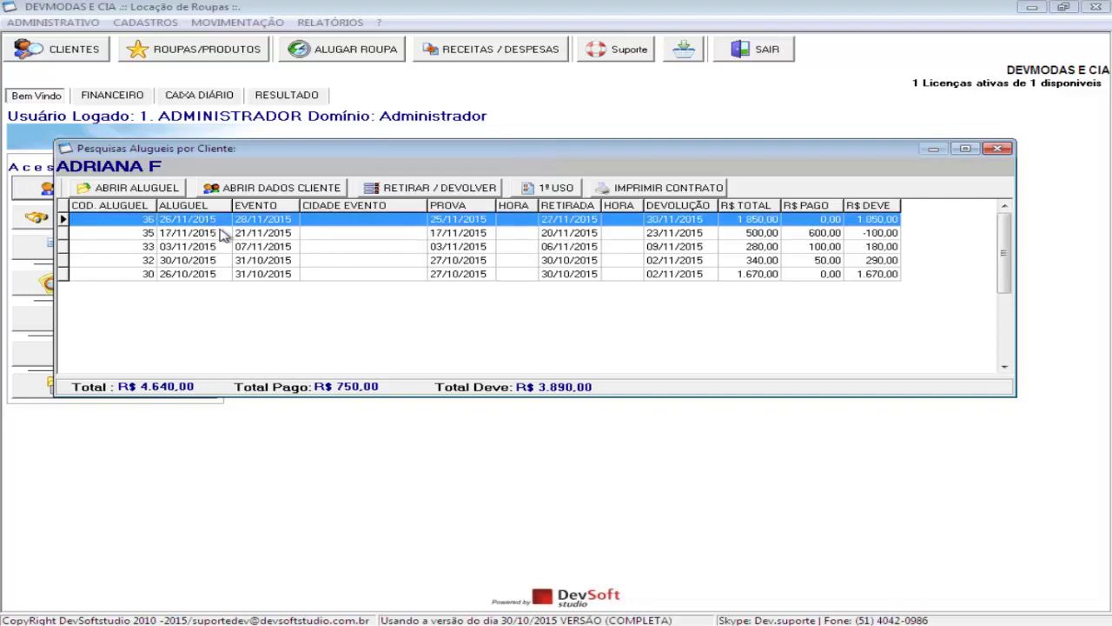
pyautogui.click(436, 189)
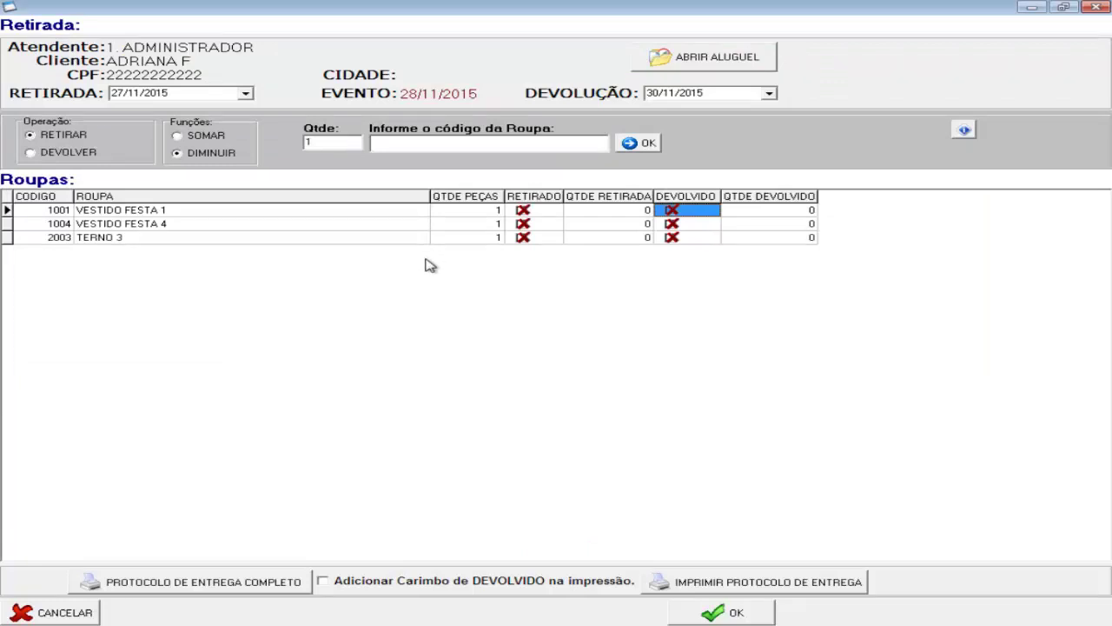
pyautogui.click(1094, 11)
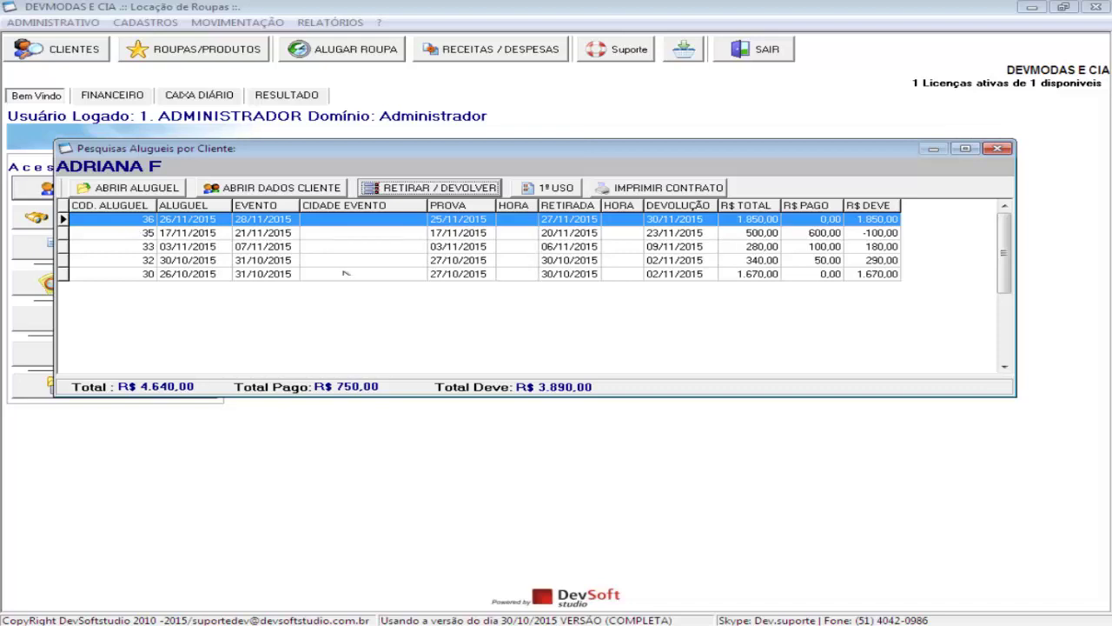
pyautogui.click(998, 149)
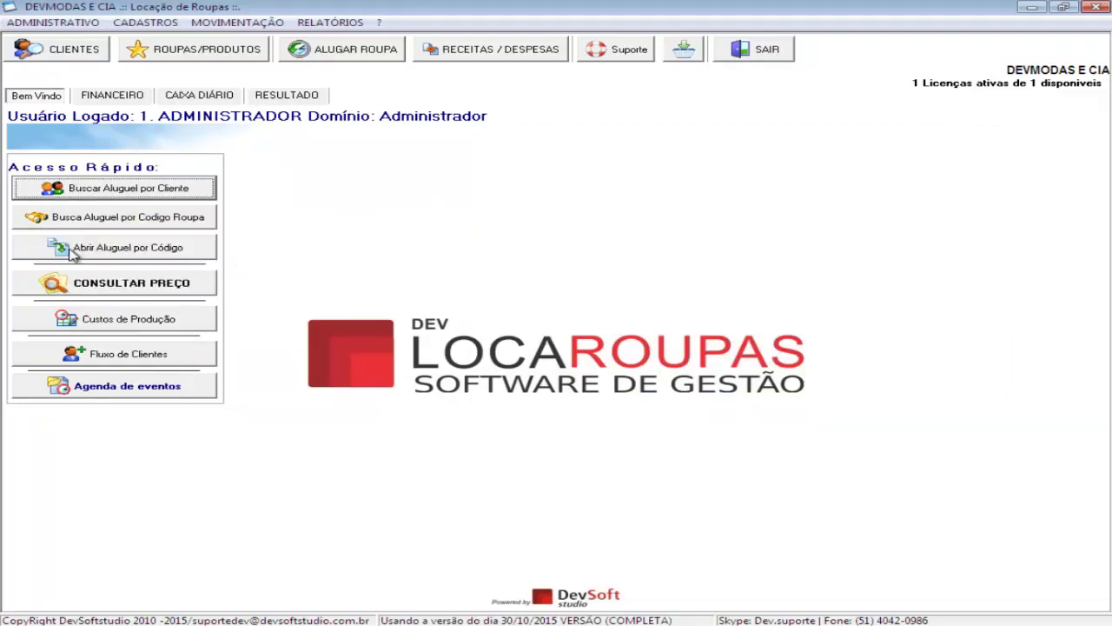
# Open the 28/11/2015 event's rental by its rental code, view its withdrawal screen, and leave the rental without saving
pyautogui.click(163, 252)
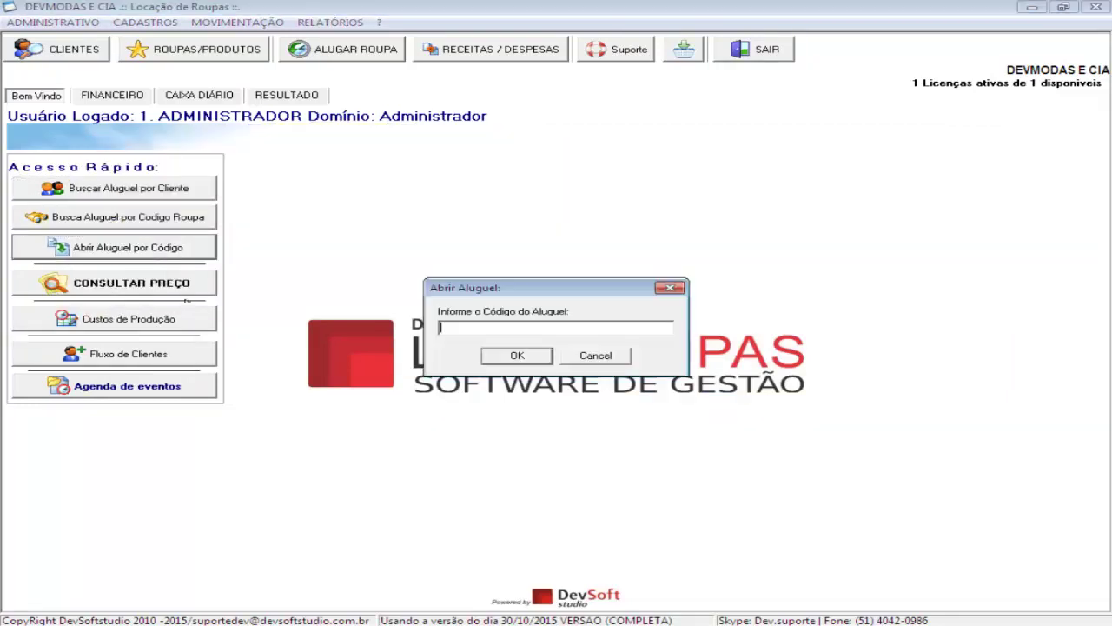
pyautogui.write('36')
pyautogui.press('Return')
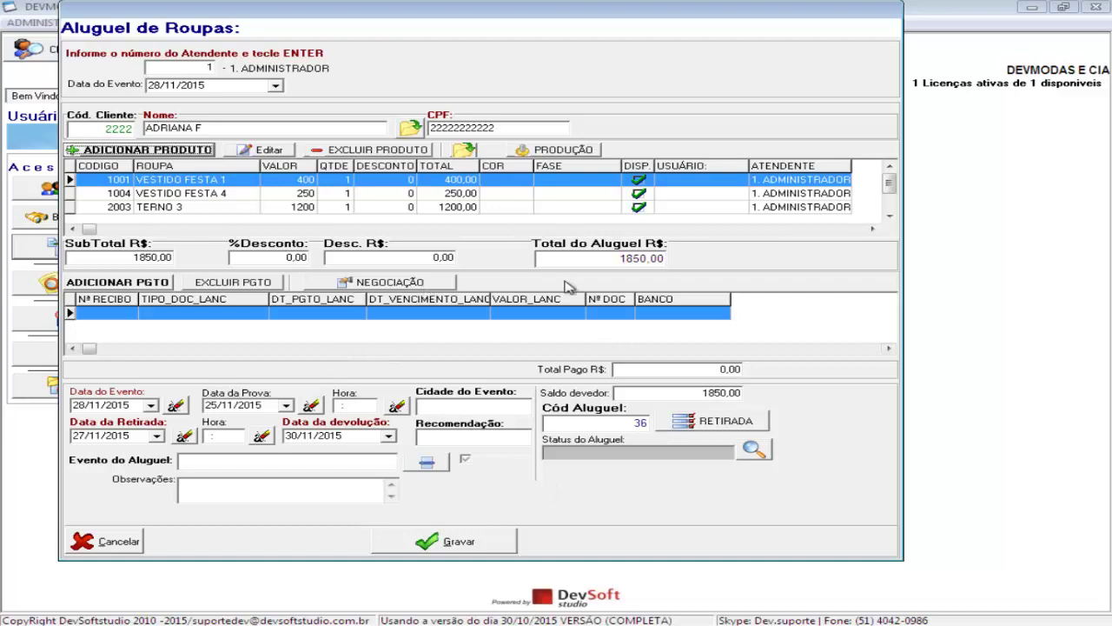
pyautogui.click(741, 429)
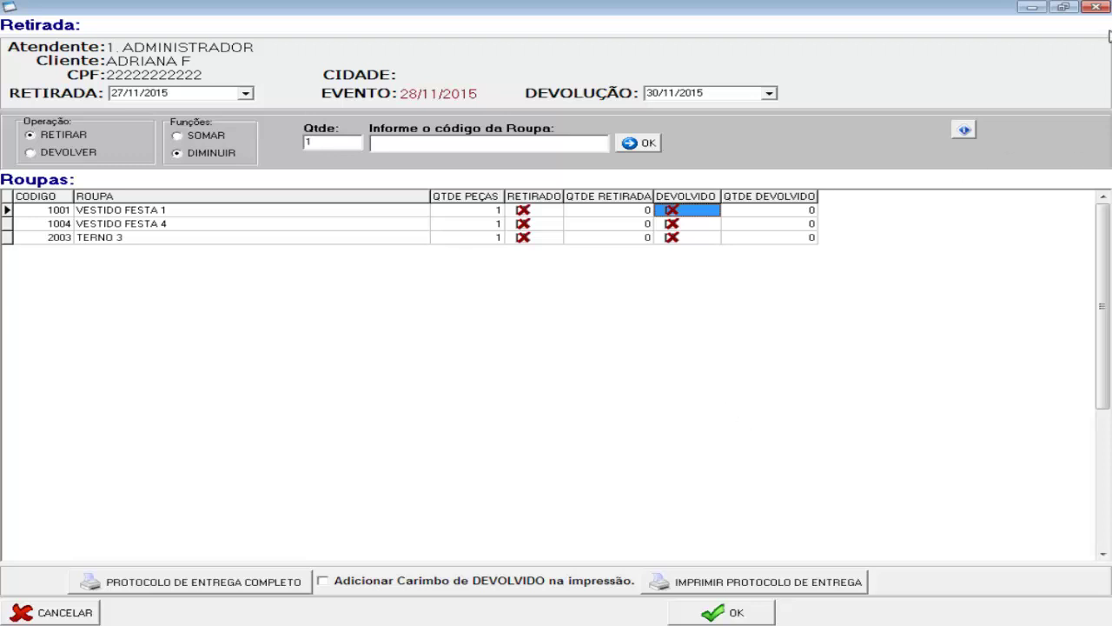
pyautogui.click(1097, 8)
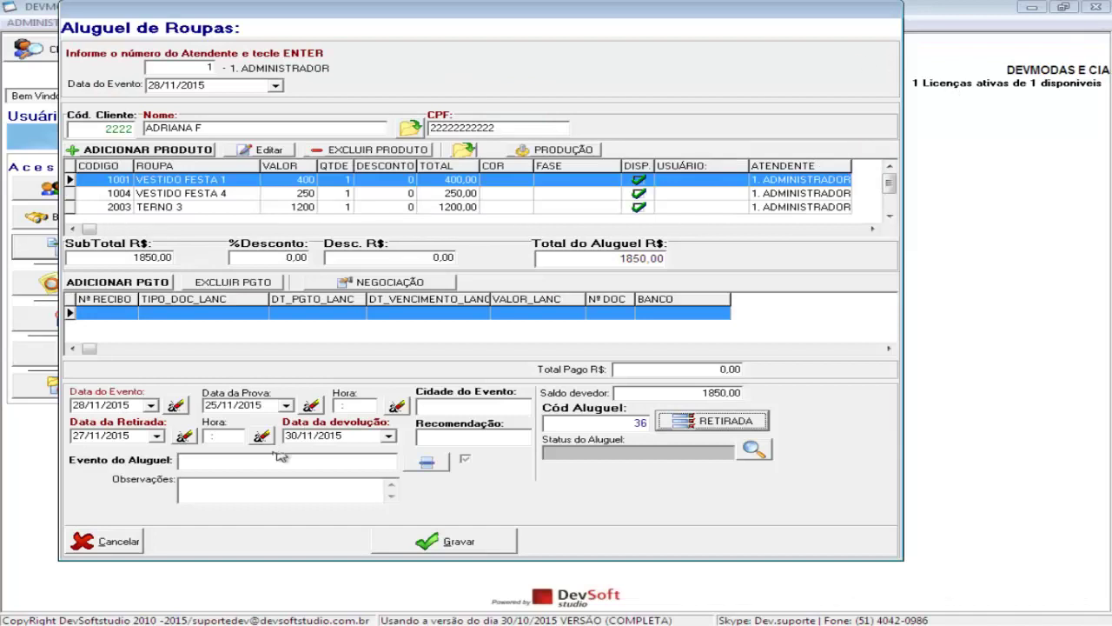
pyautogui.click(124, 542)
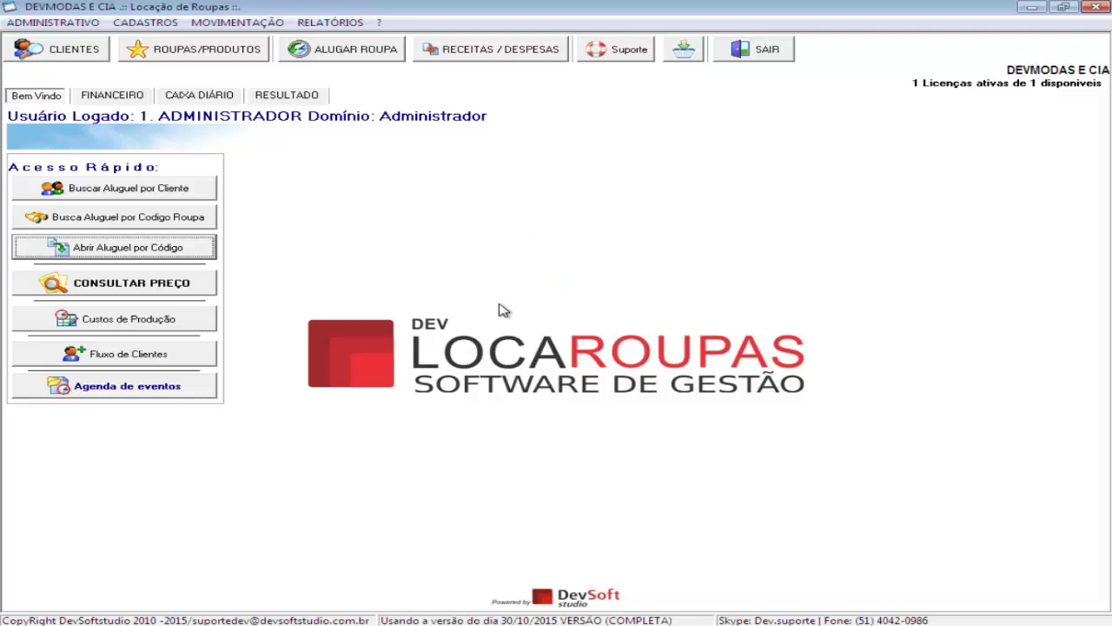
# Review the financial rental lists, both general and by event date, and return to the welcome page
pyautogui.click(127, 102)
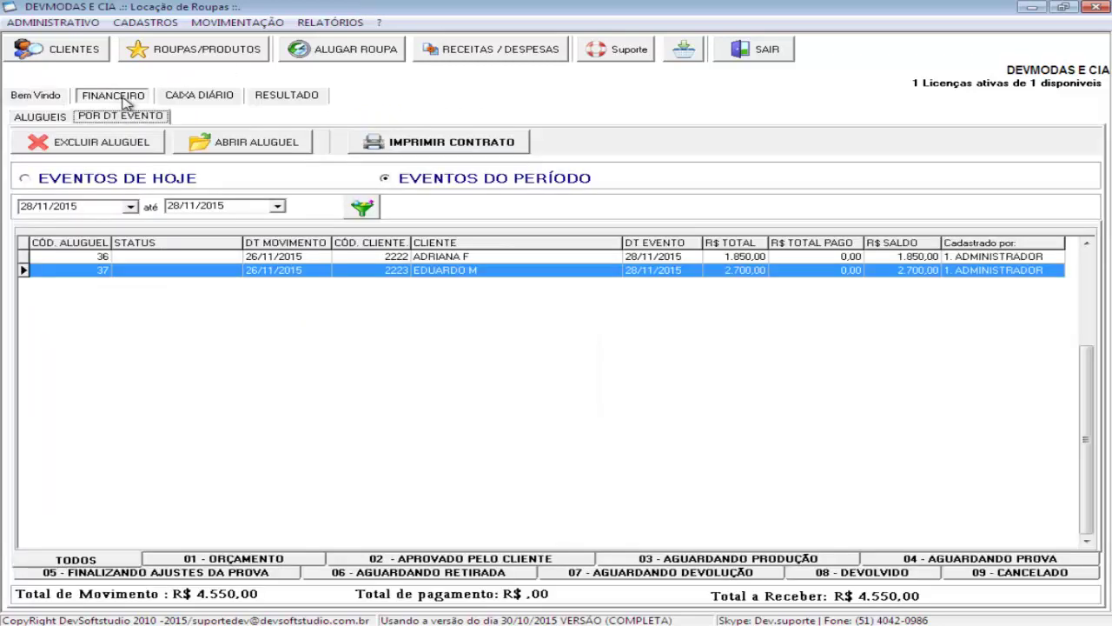
pyautogui.click(50, 120)
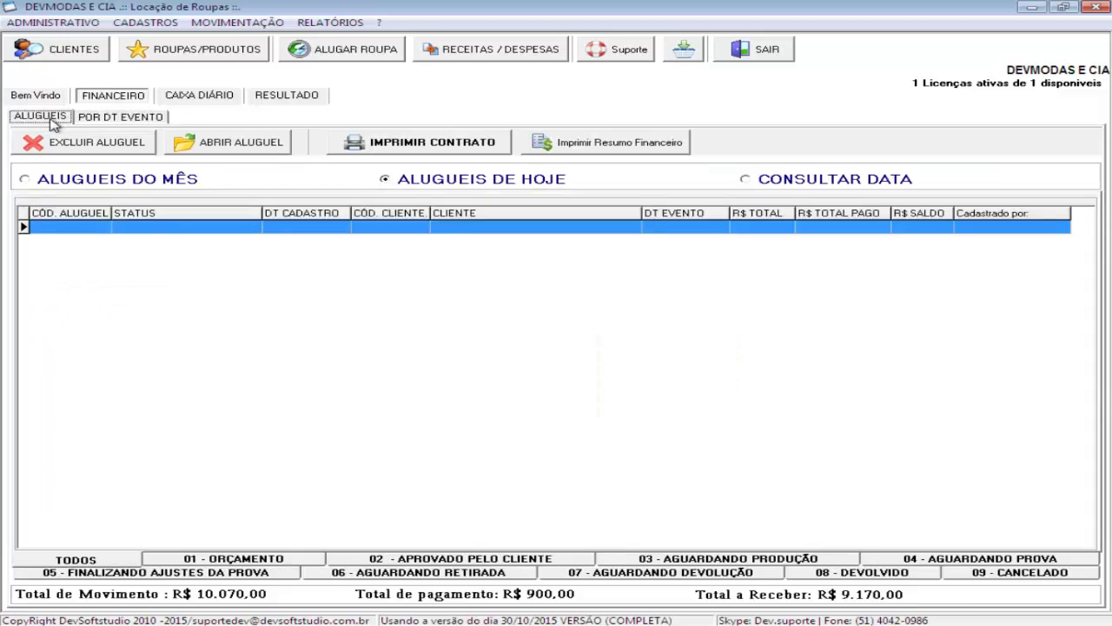
pyautogui.click(135, 120)
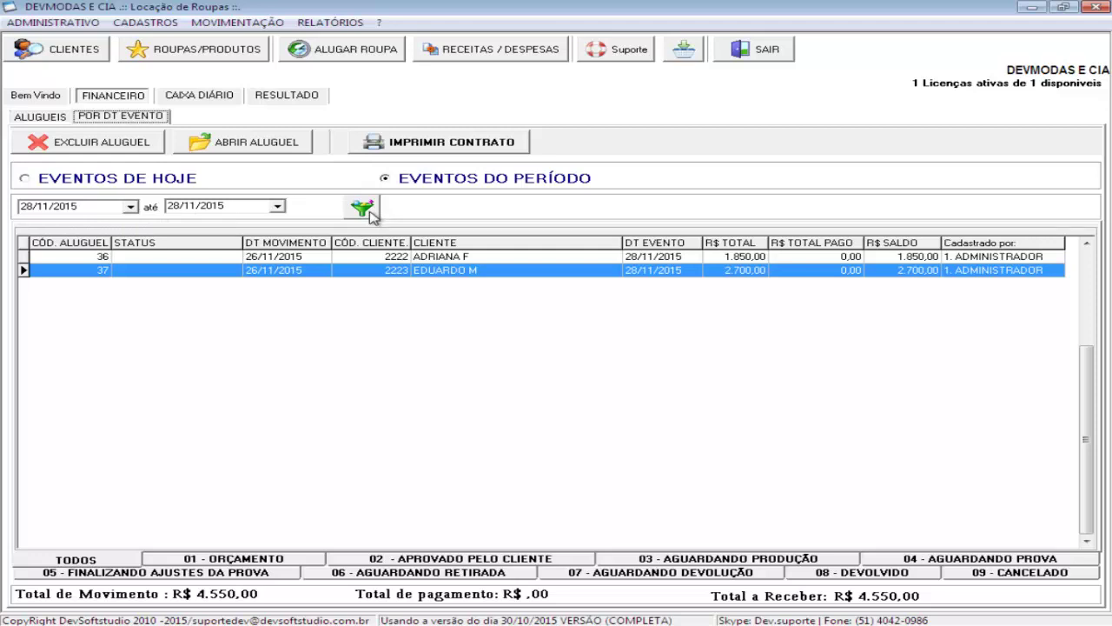
pyautogui.click(44, 97)
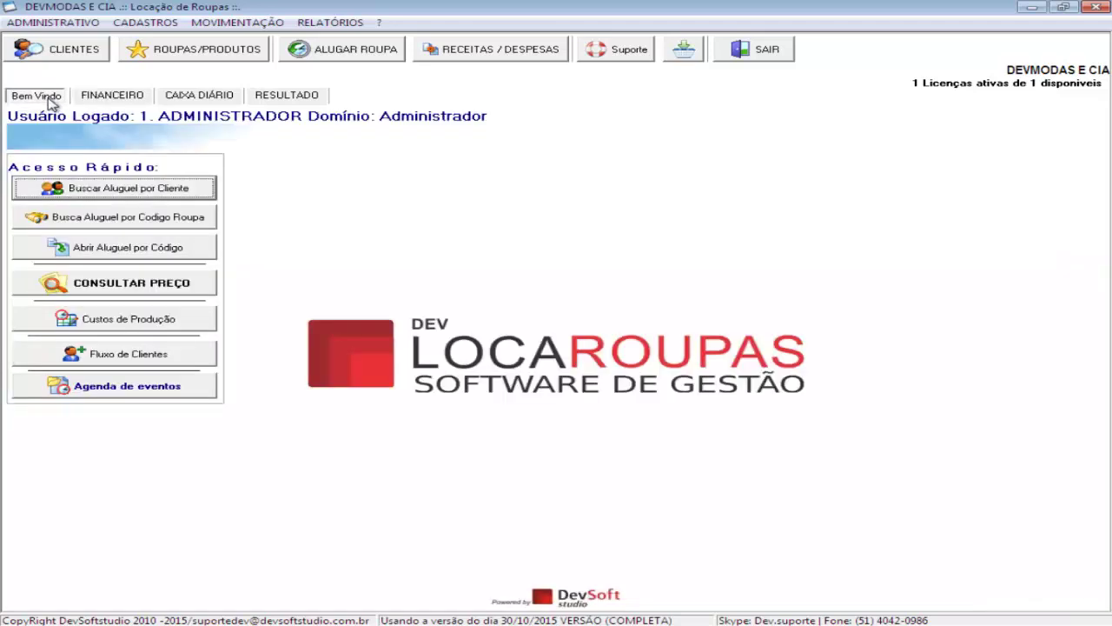
pyautogui.moveTo(192, 163)
pyautogui.mouseDown()
pyautogui.moveTo(219, 170)
pyautogui.moveTo(206, 167)
pyautogui.mouseUp()
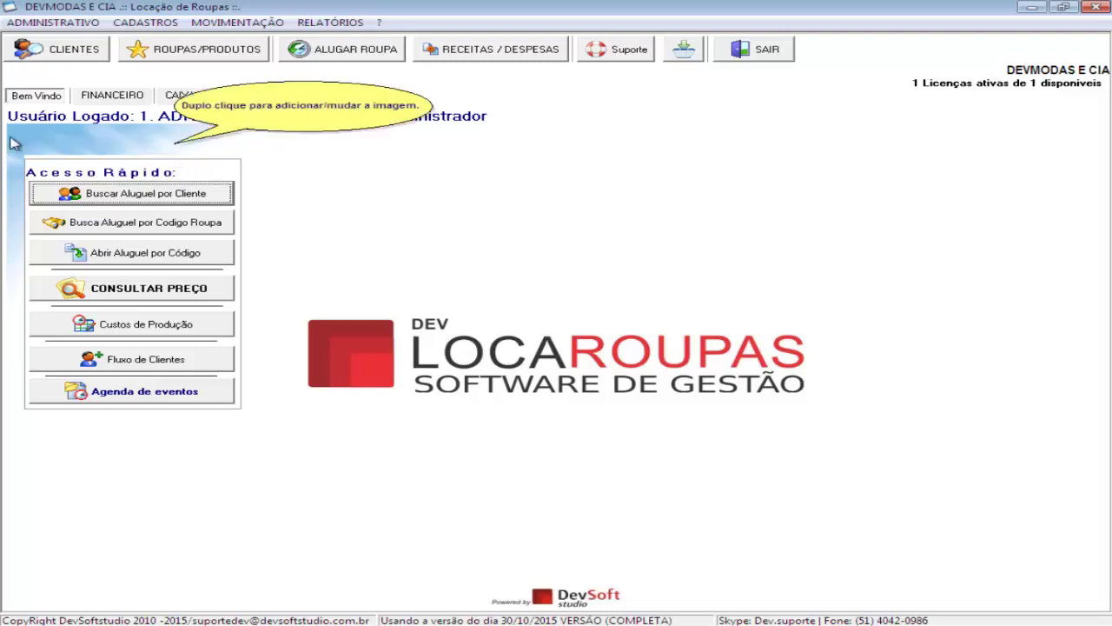
pyautogui.click(318, 25)
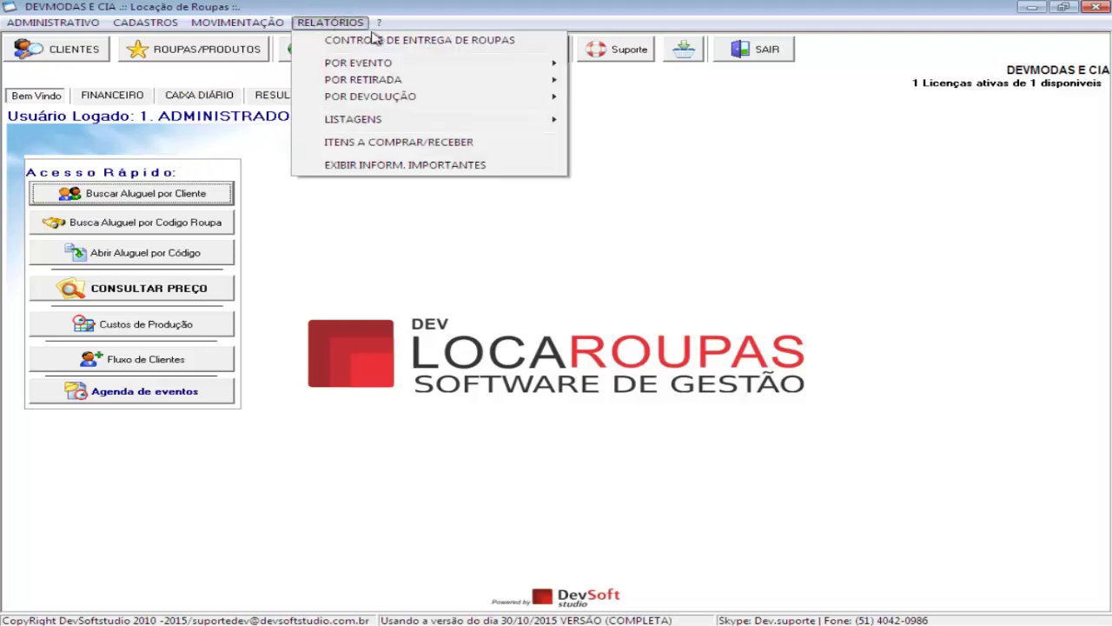
pyautogui.click(453, 43)
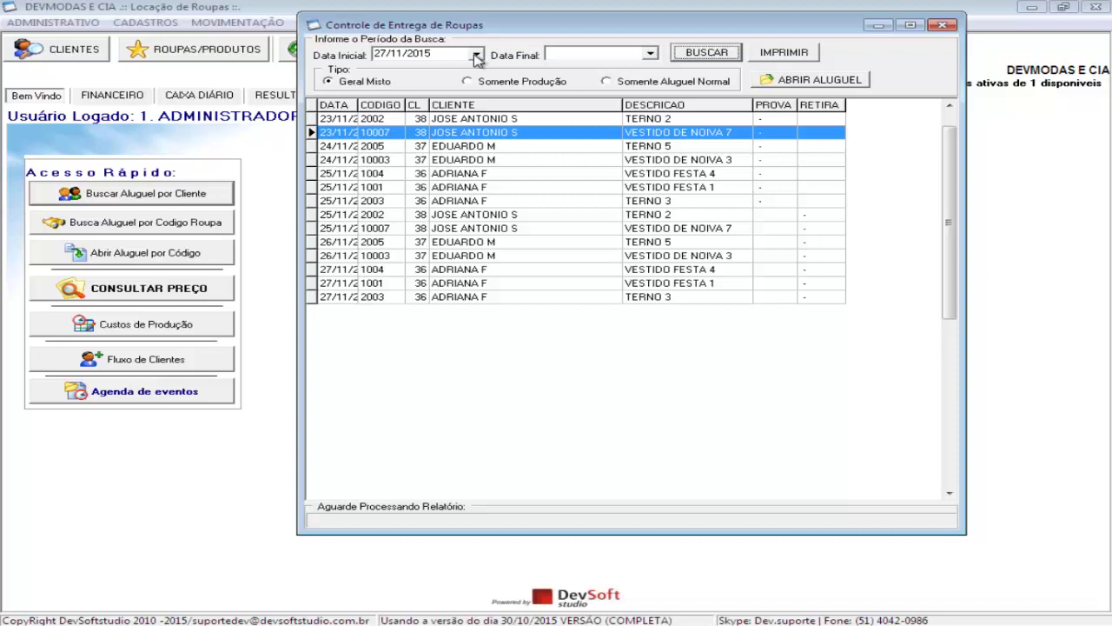
pyautogui.click(942, 25)
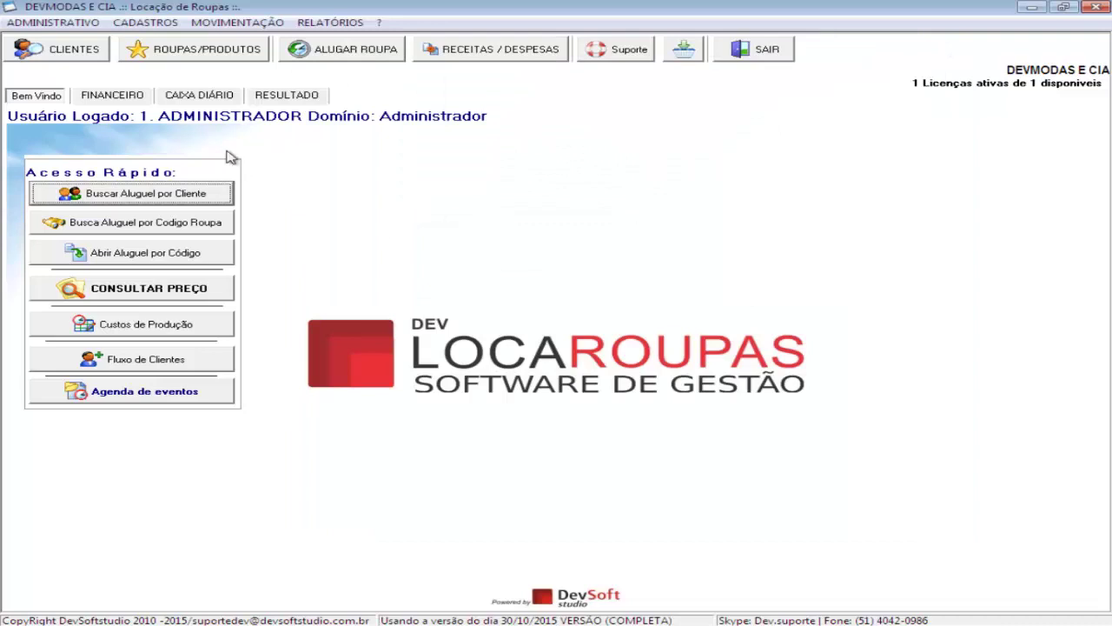
# Run the clothing delivery control report for the period from 23/11/2015 to 28/11/2015
pyautogui.click(333, 22)
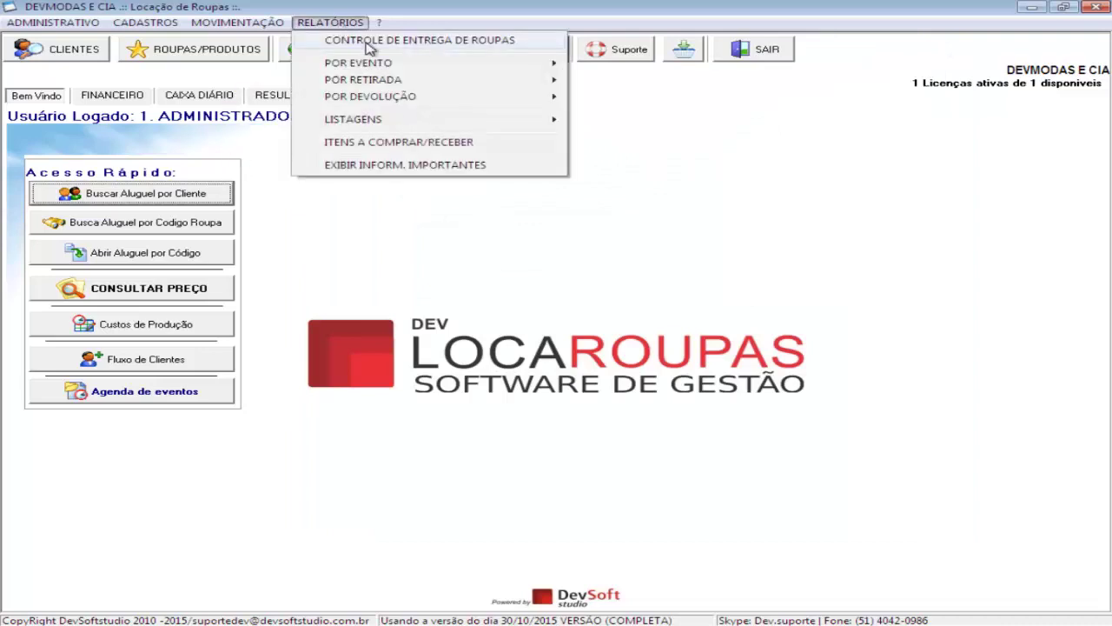
pyautogui.click(368, 41)
pyautogui.click(476, 54)
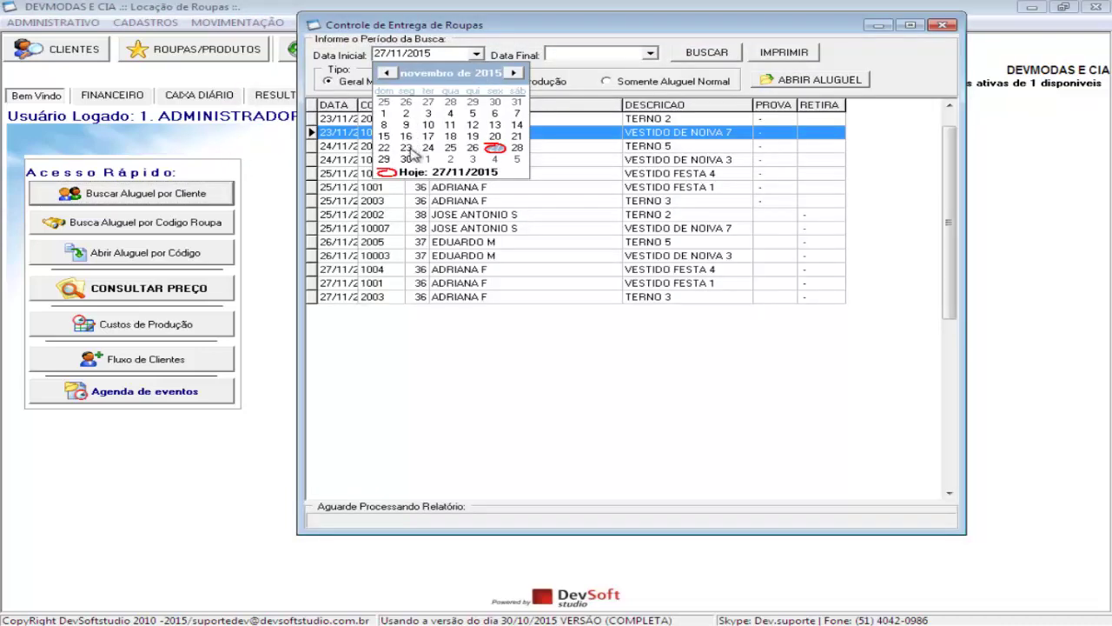
pyautogui.click(406, 148)
pyautogui.click(650, 54)
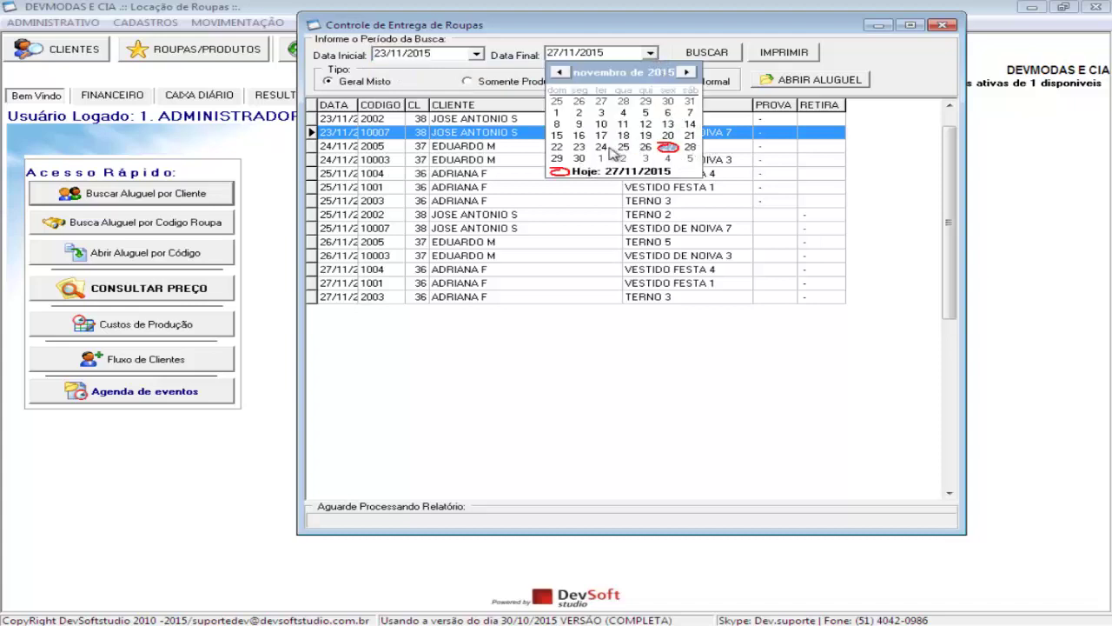
pyautogui.click(689, 148)
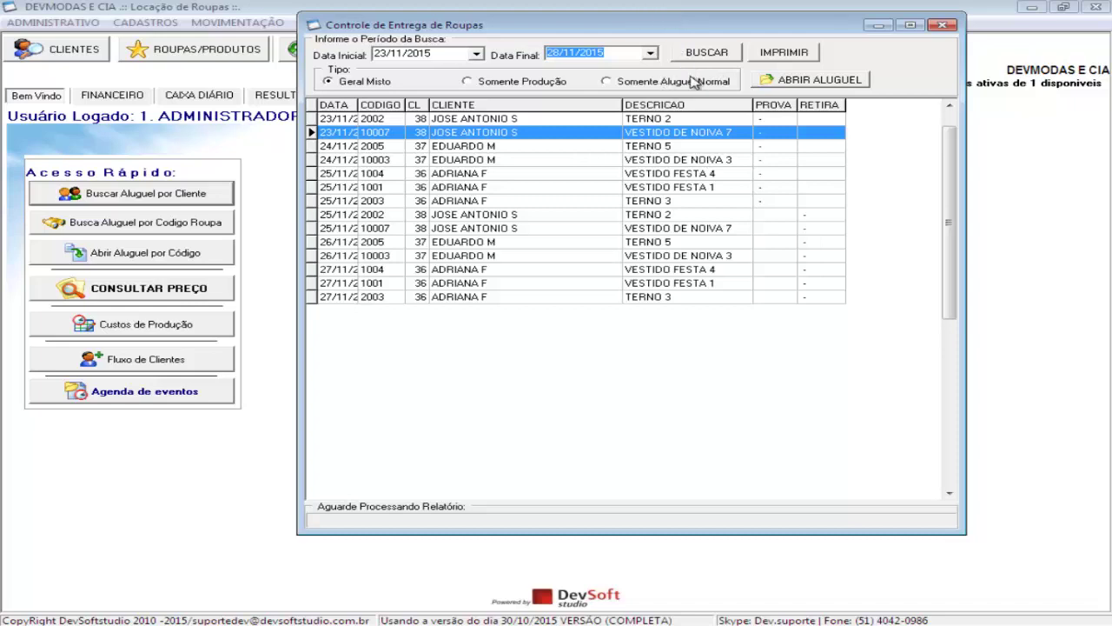
pyautogui.click(718, 56)
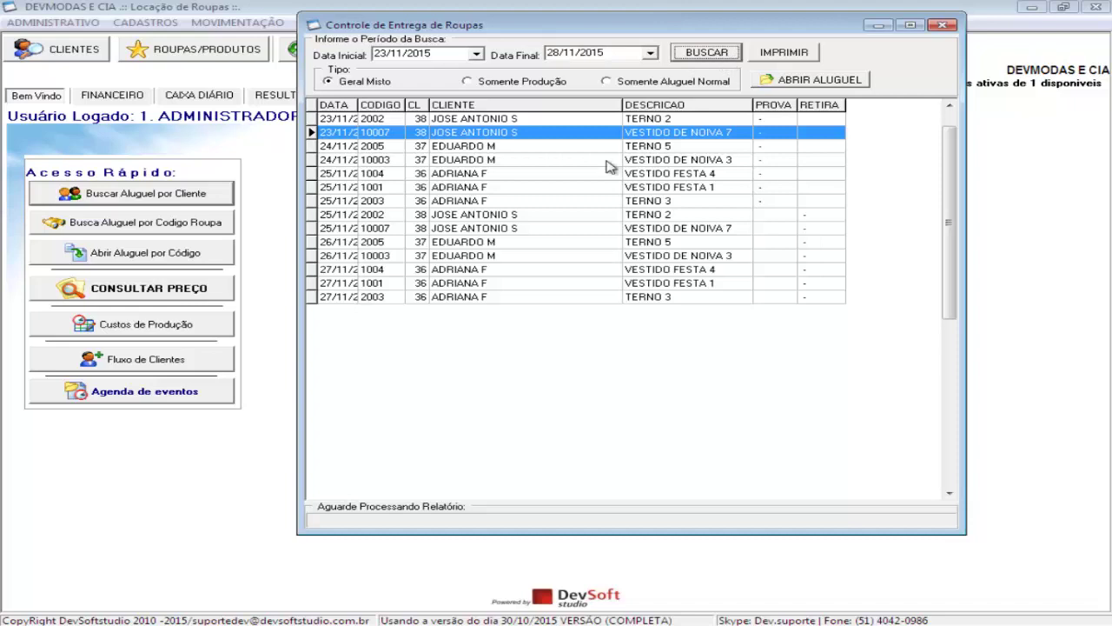
# Widen the date column in the report results and open the rental of the TERNO 2 fitting entry dated 23/11/2015
pyautogui.moveTo(358, 106); pyautogui.dragTo(393, 106)
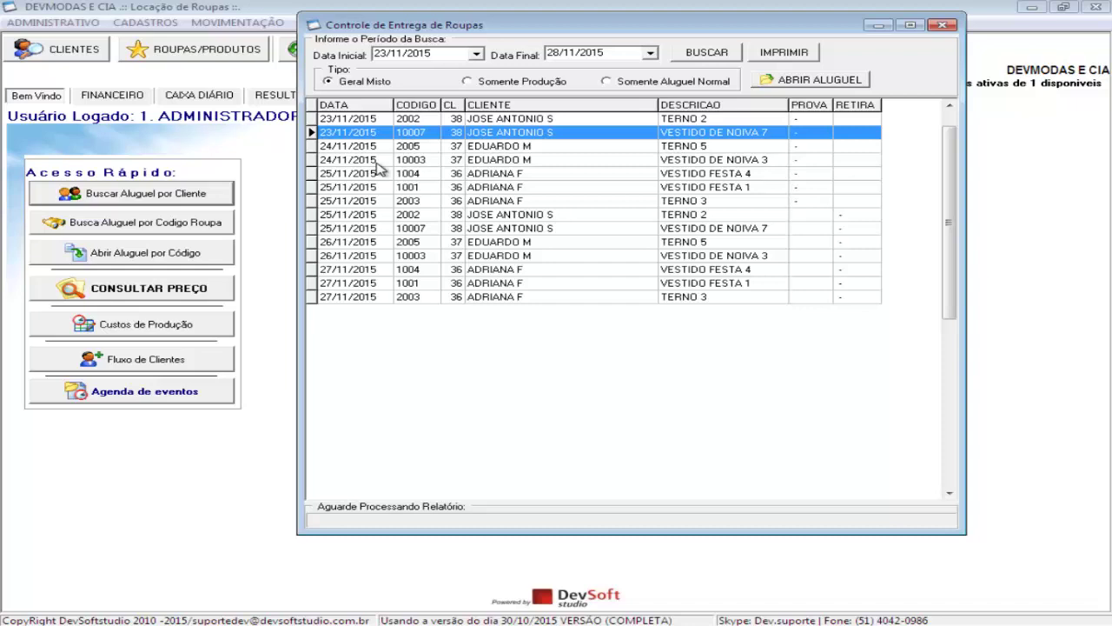
pyautogui.click(339, 122)
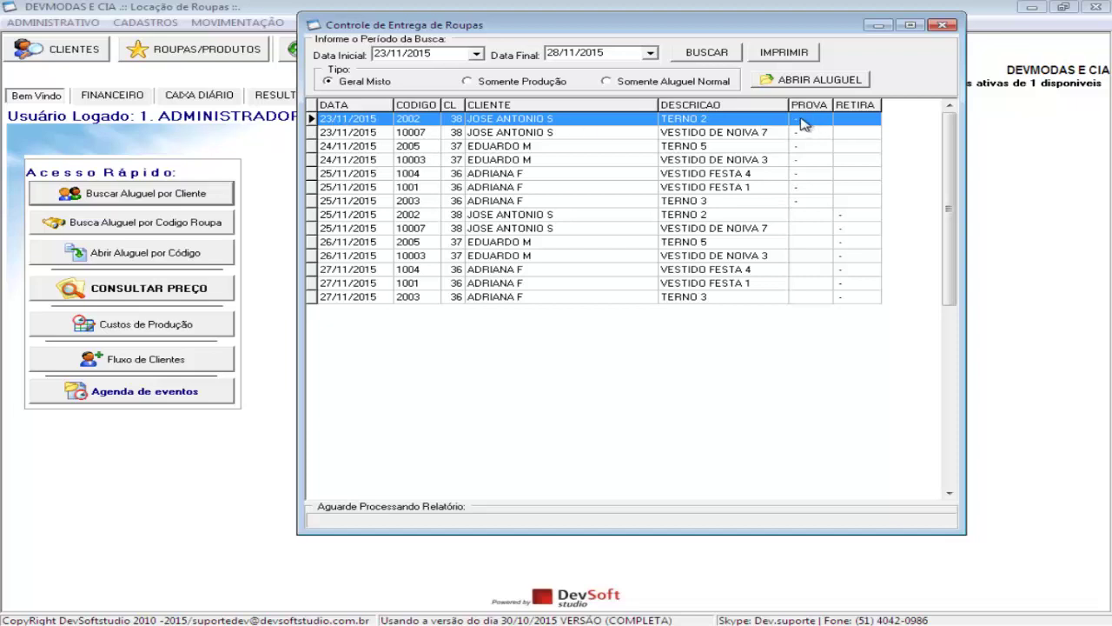
pyautogui.click(862, 217)
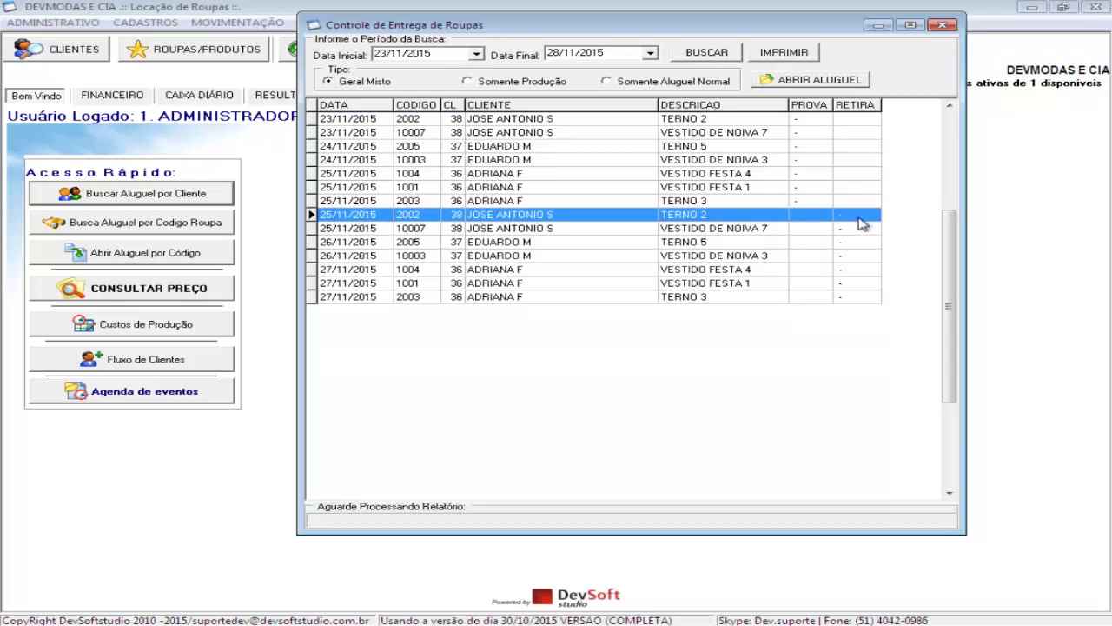
pyautogui.click(789, 126)
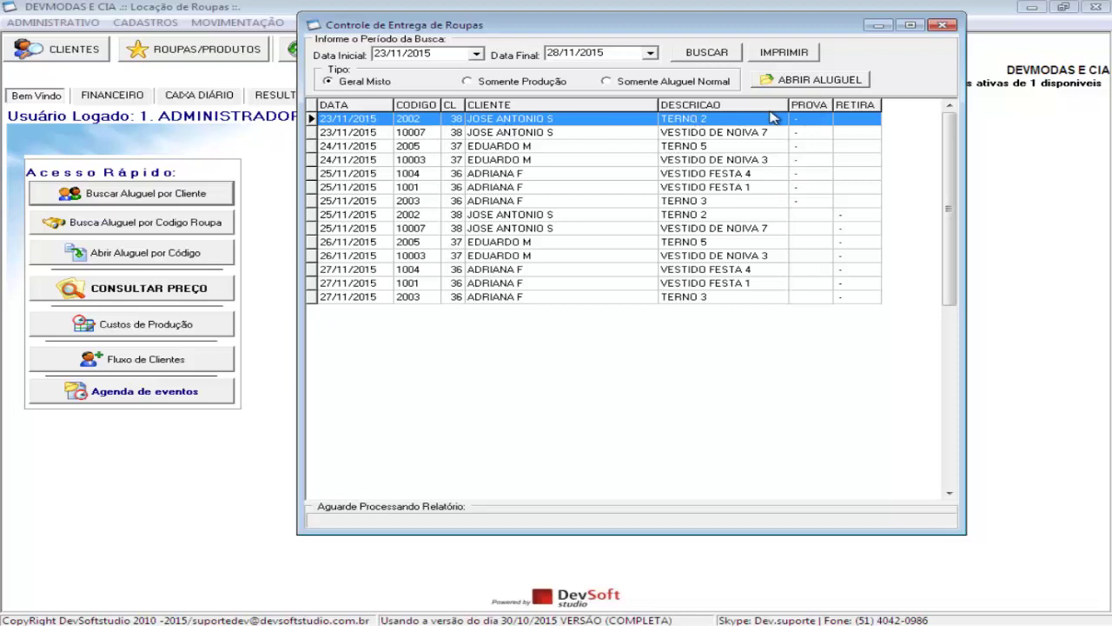
pyautogui.click(817, 83)
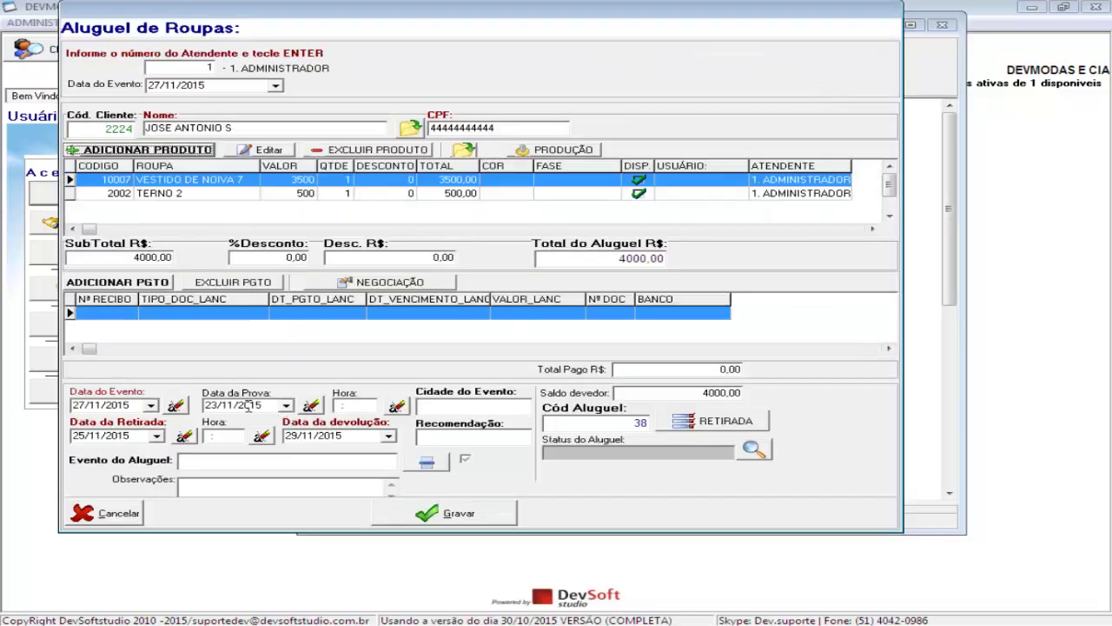
# Set the rental's fitting time to 15:00, save the rental, and rerun the delivery control search for the same period
pyautogui.click(375, 402)
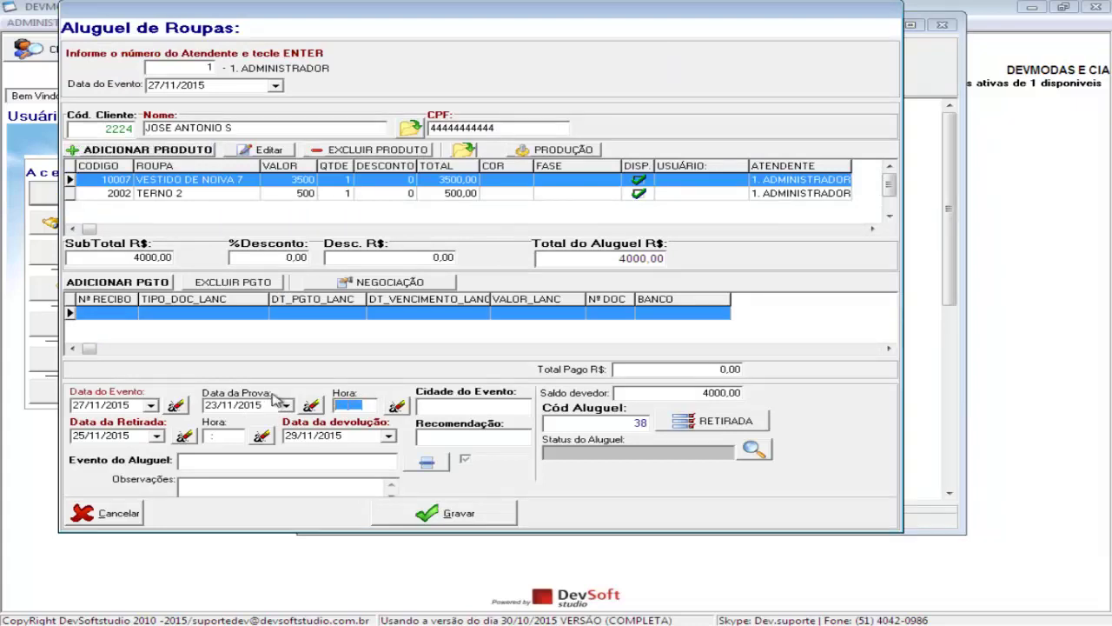
pyautogui.write('15:00')
pyautogui.click(443, 513)
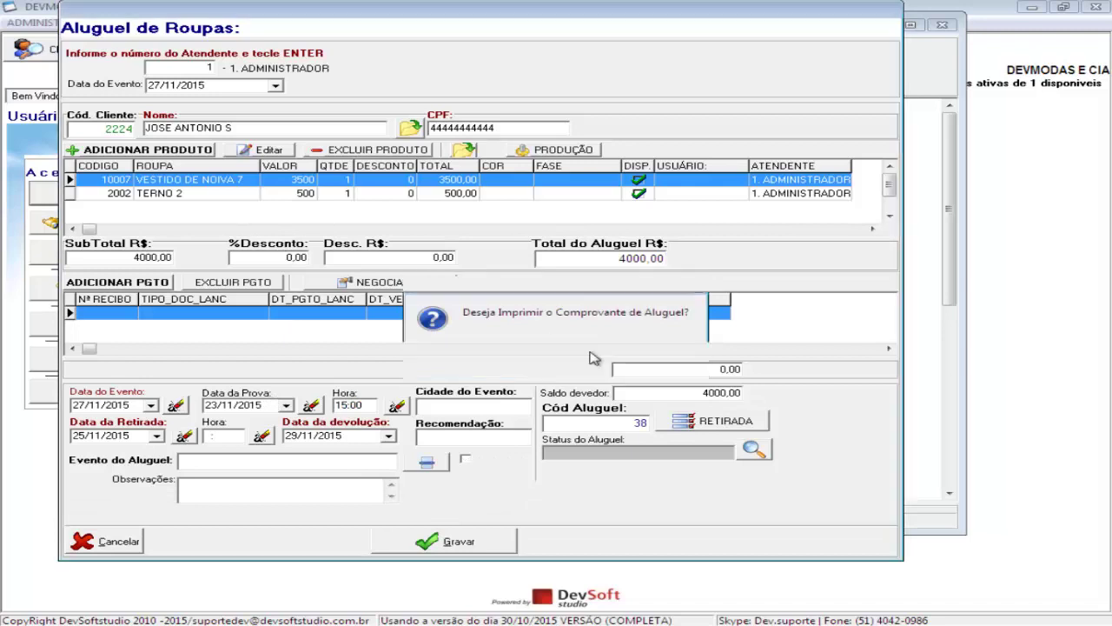
pyautogui.click(543, 355)
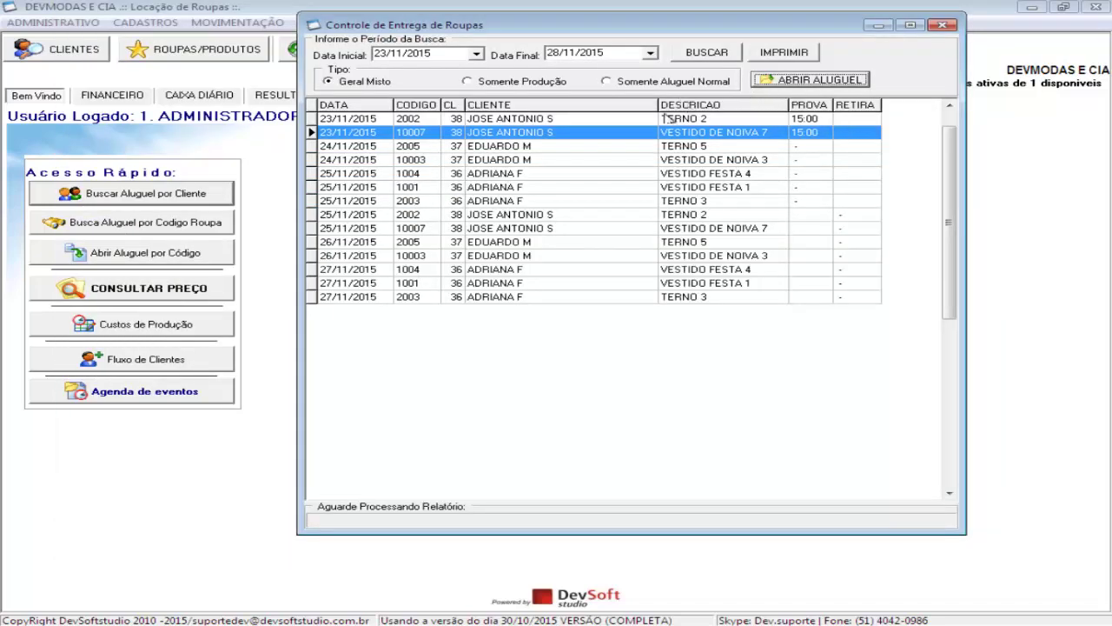
pyautogui.click(707, 54)
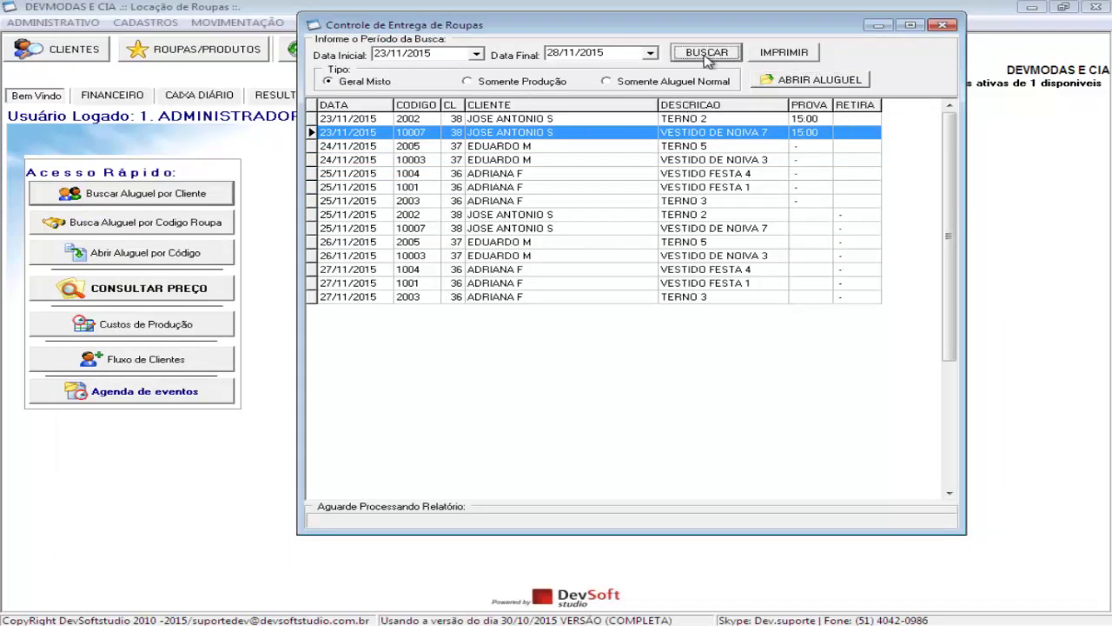
# Examine the client, clothing description, date and fitting time of the two 23/11/2015 entries in the delivery control report
pyautogui.click(811, 122)
pyautogui.click(807, 137)
pyautogui.click(808, 122)
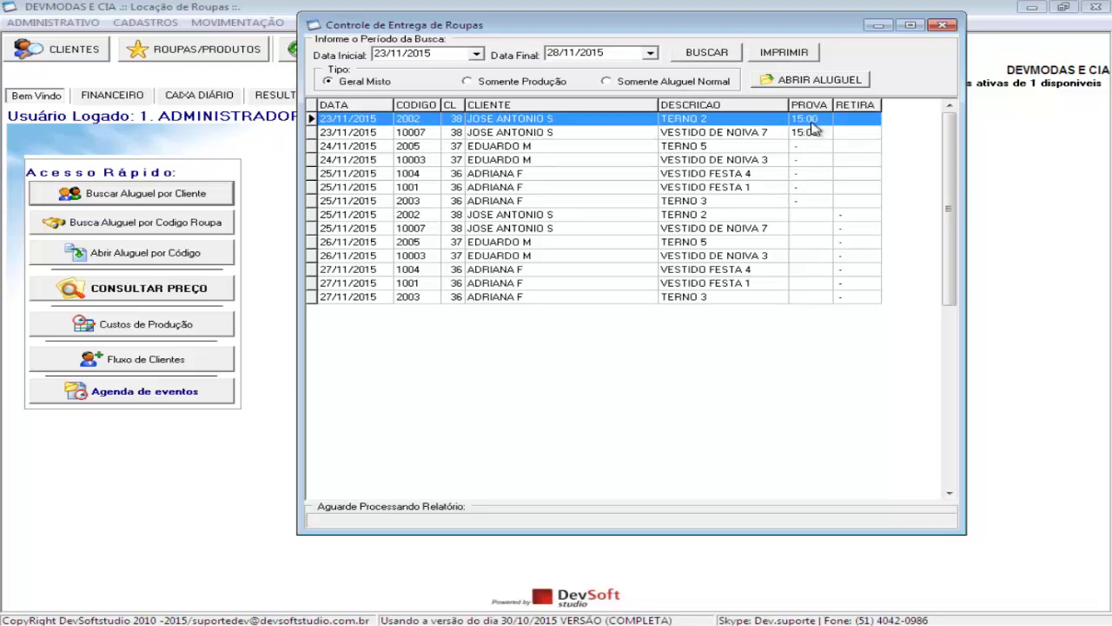
pyautogui.click(809, 135)
pyautogui.click(808, 120)
pyautogui.click(812, 136)
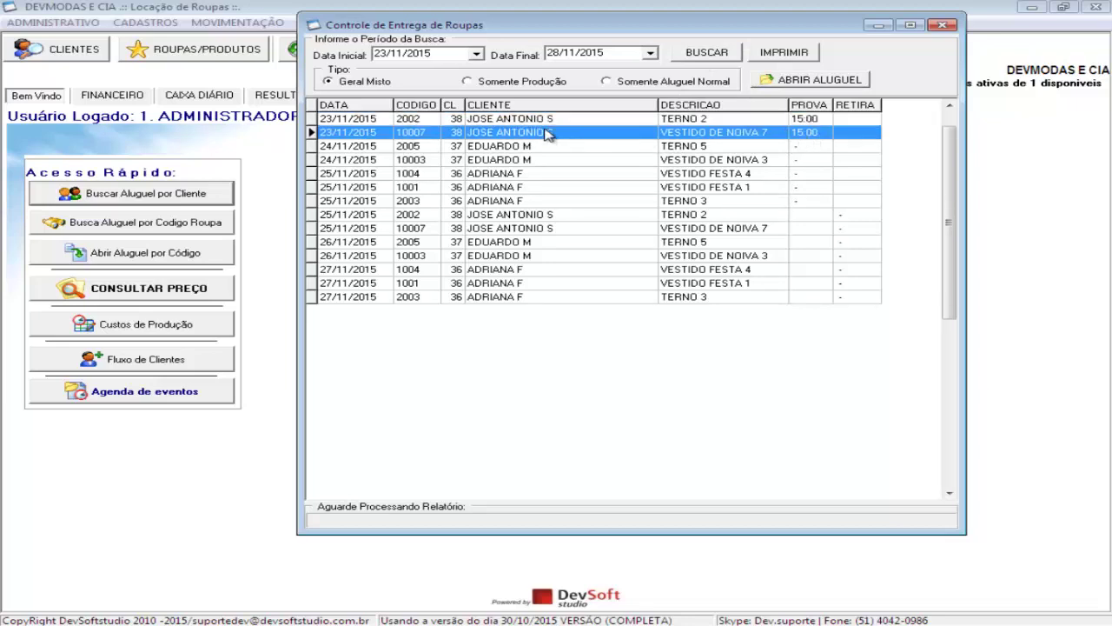
pyautogui.click(367, 121)
pyautogui.click(368, 134)
pyautogui.click(496, 119)
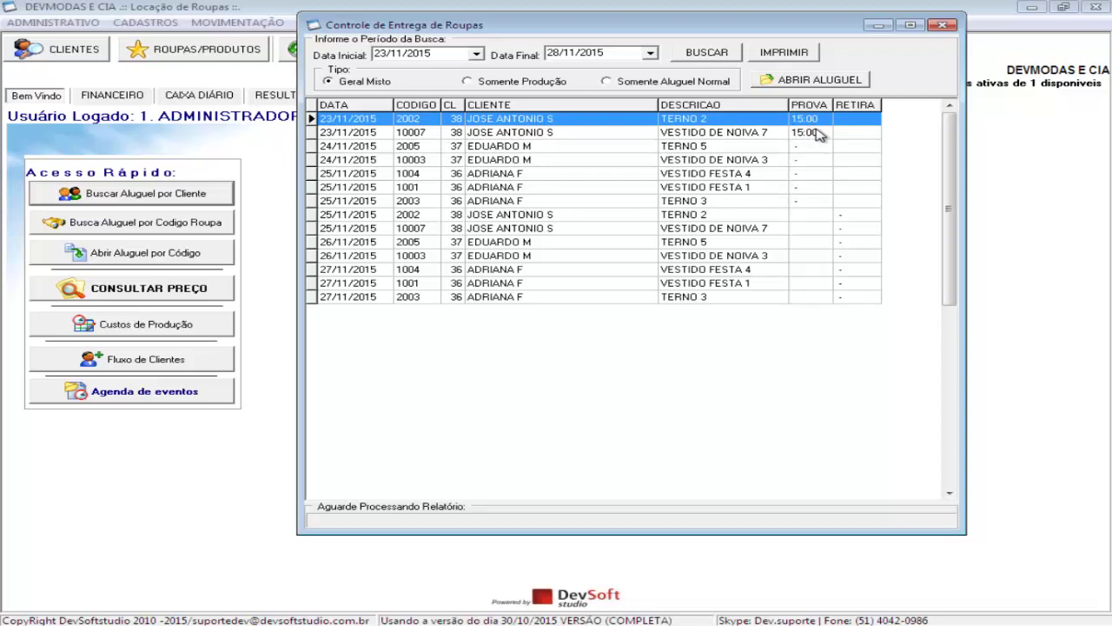
pyautogui.click(721, 131)
pyautogui.click(725, 122)
pyautogui.click(727, 132)
pyautogui.click(723, 121)
pyautogui.click(725, 134)
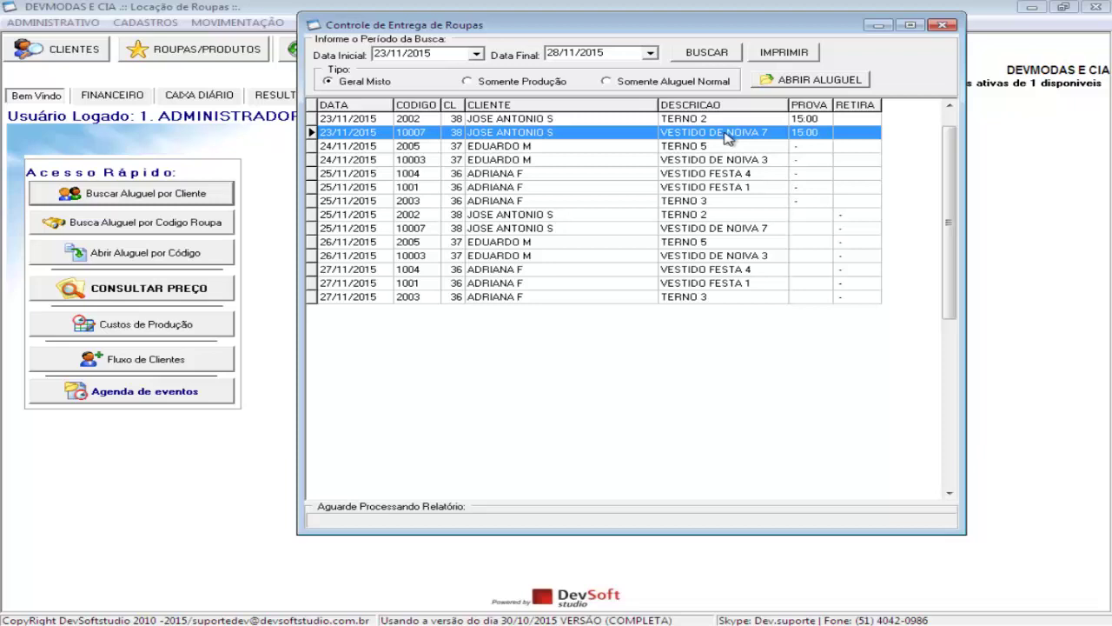
pyautogui.click(728, 121)
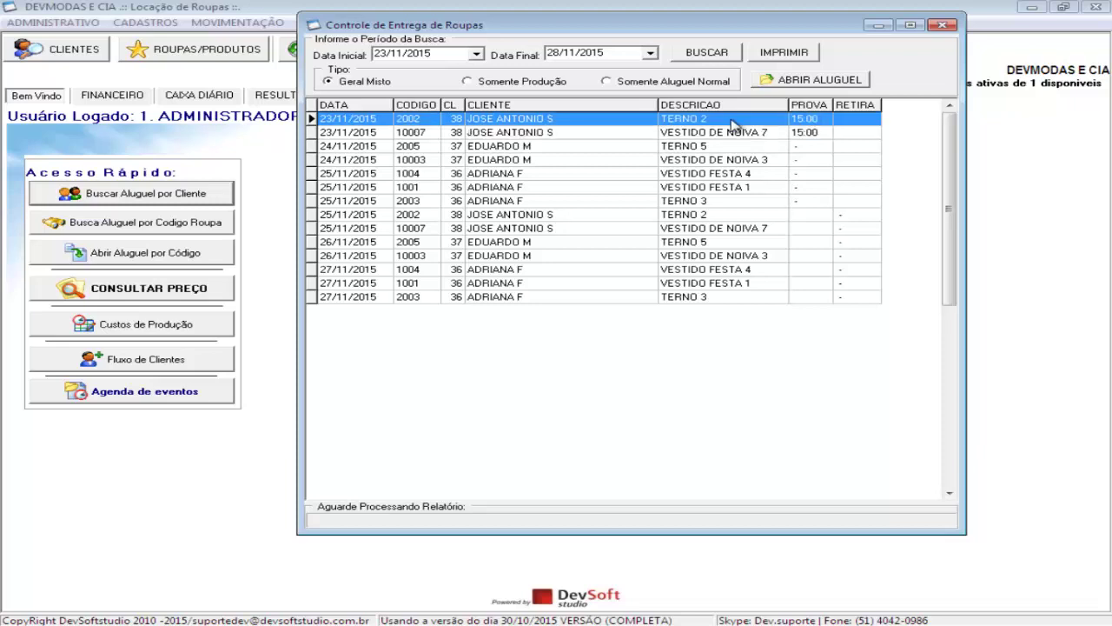
pyautogui.click(732, 133)
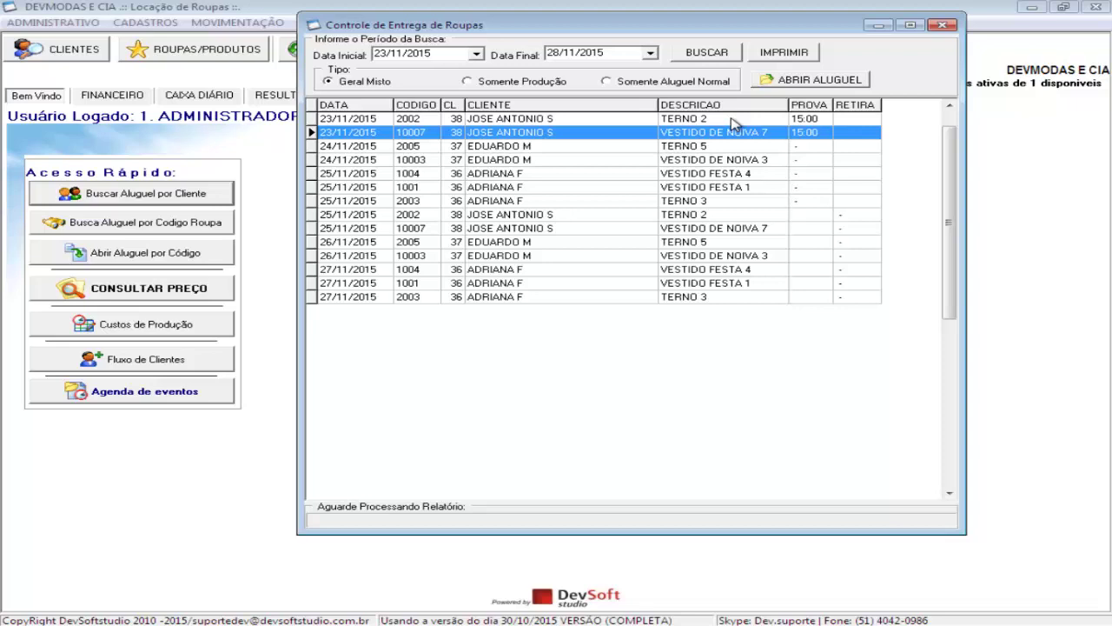
# Preview the printed version of the clothing delivery control report, and close both the preview and the report
pyautogui.click(786, 56)
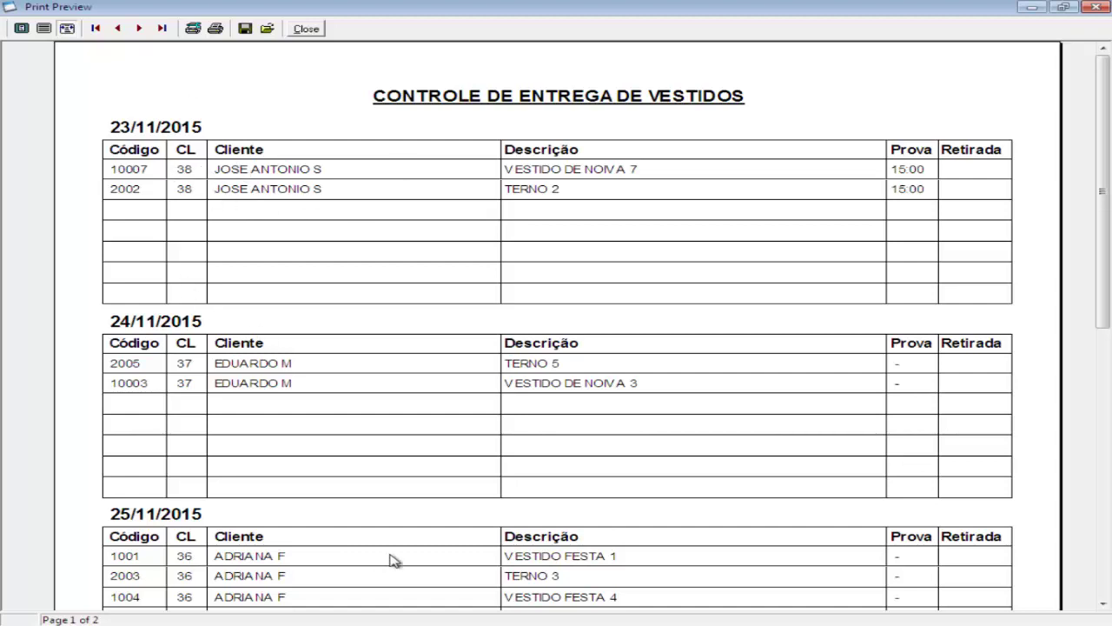
pyautogui.click(300, 29)
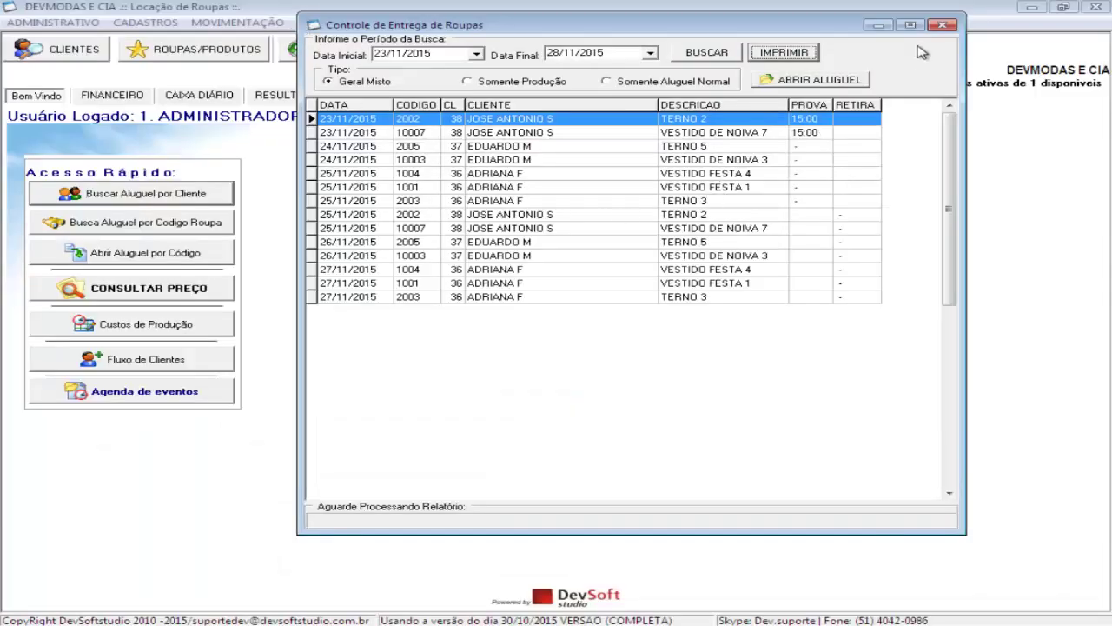
pyautogui.click(944, 25)
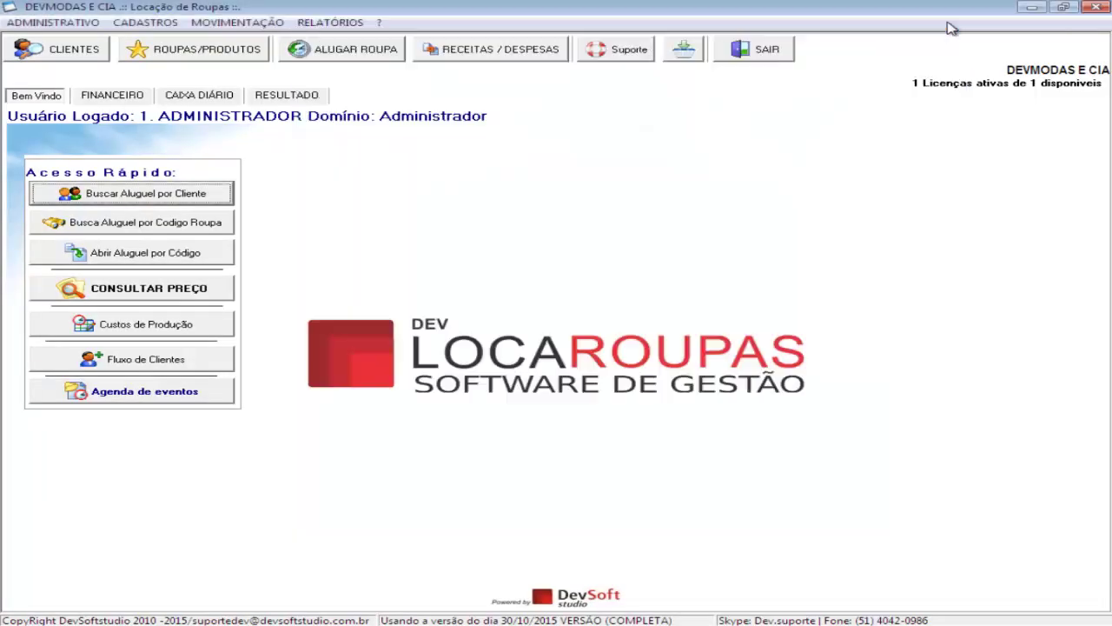
# Run the report of clothes by withdrawal date for the period from 23/11/2015 to 28/11/2015
pyautogui.click(359, 23)
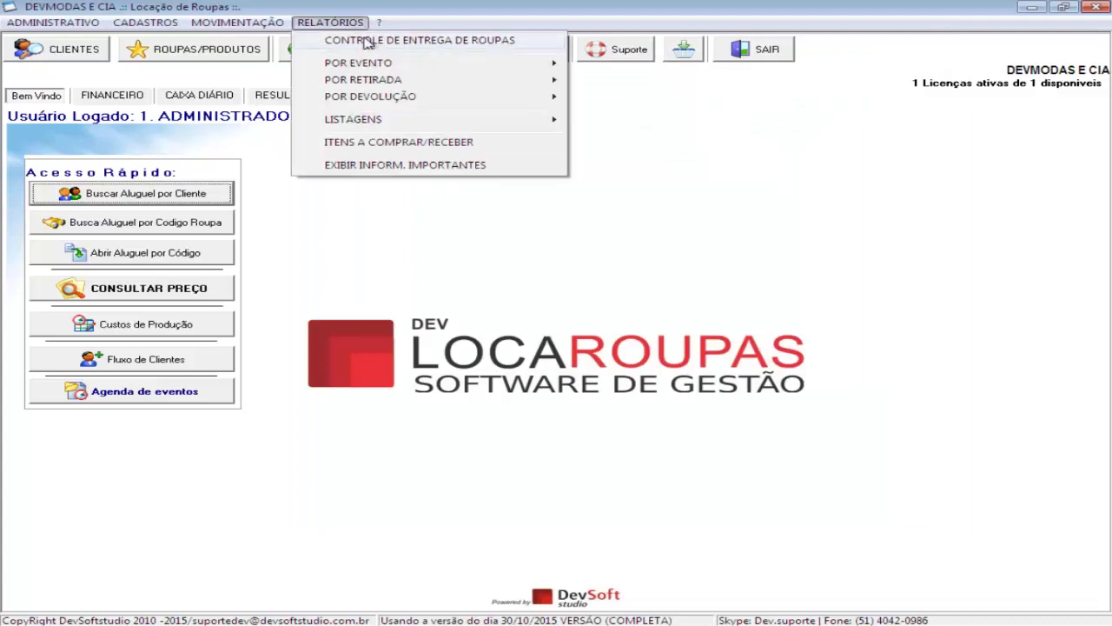
pyautogui.moveTo(525, 83)
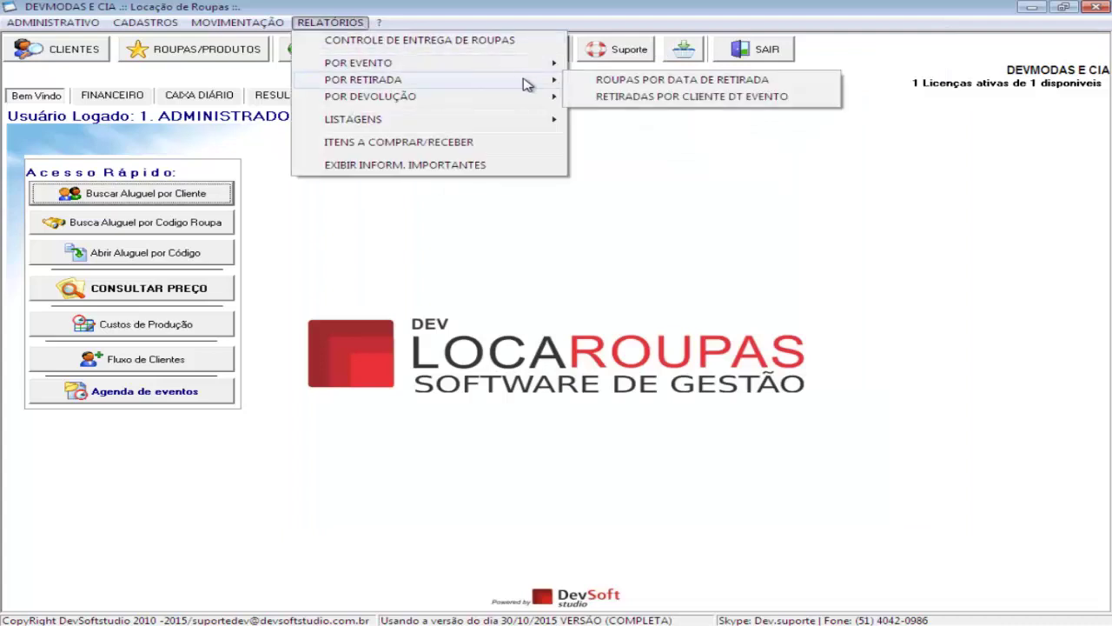
pyautogui.click(651, 81)
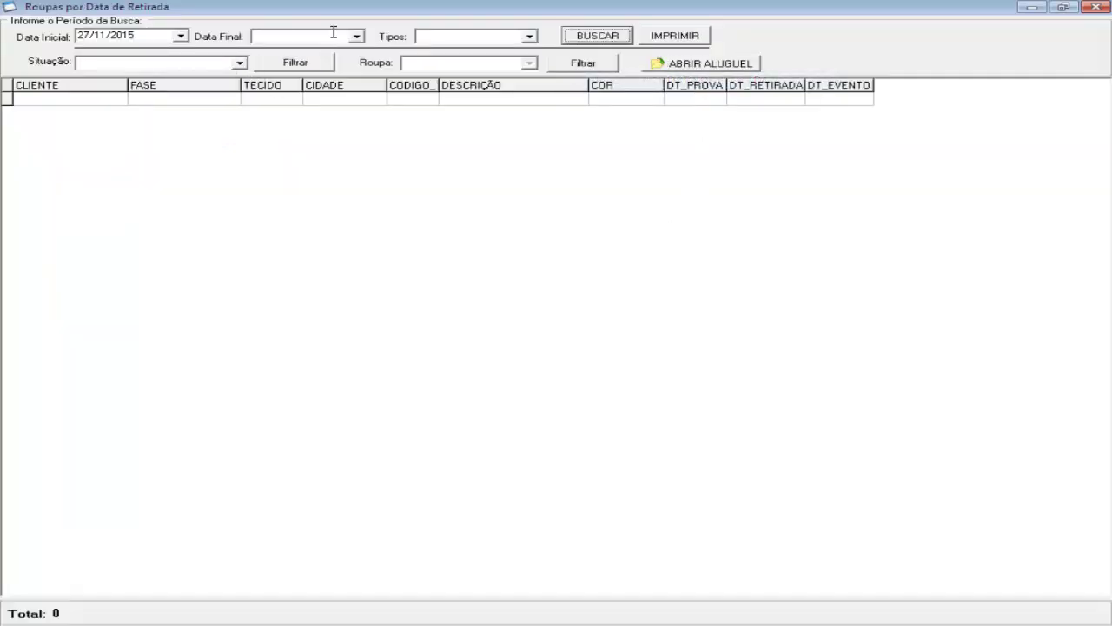
pyautogui.click(181, 37)
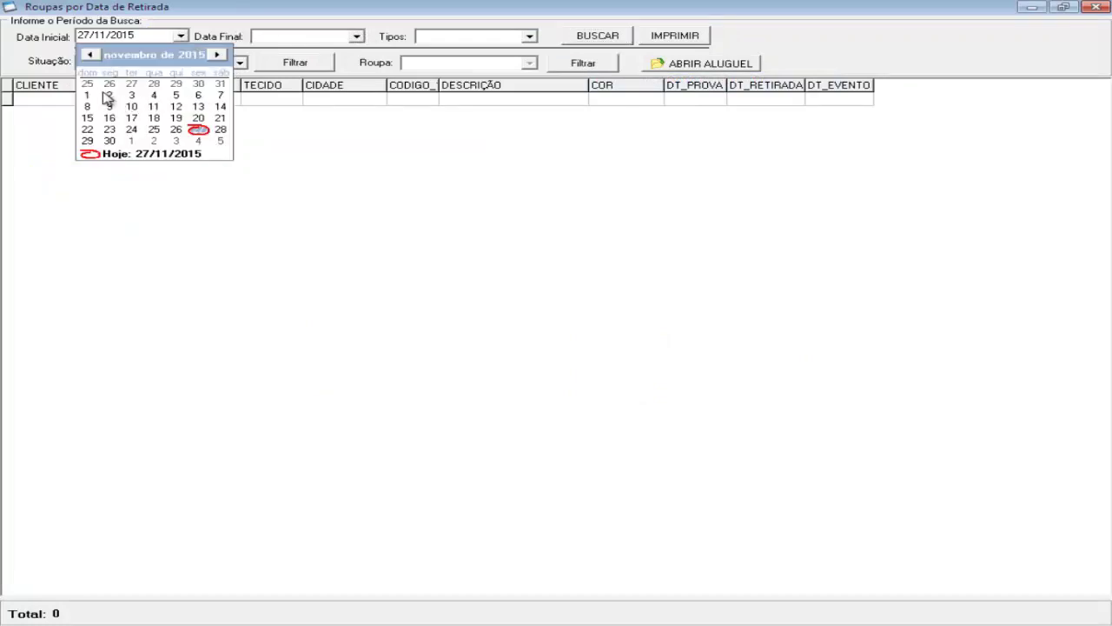
pyautogui.click(109, 130)
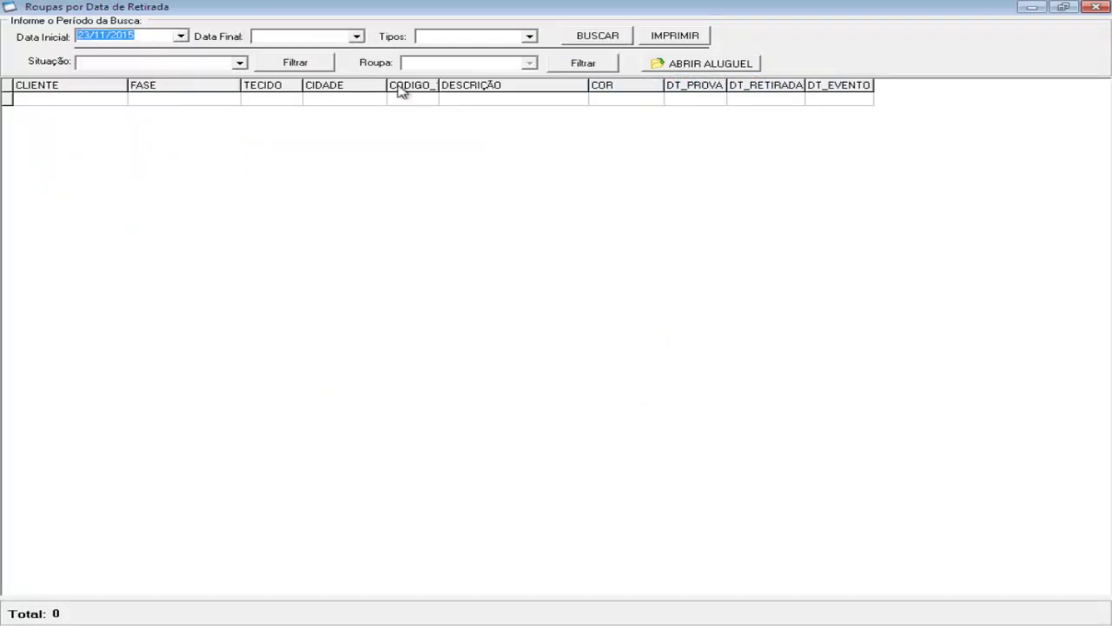
pyautogui.click(356, 37)
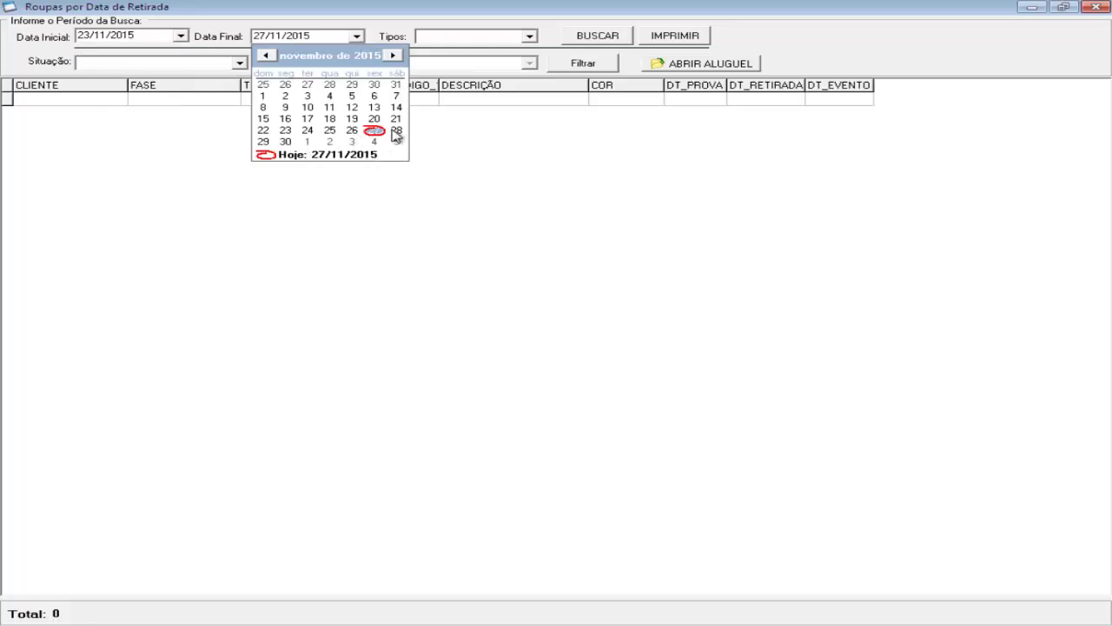
pyautogui.click(397, 129)
pyautogui.click(596, 37)
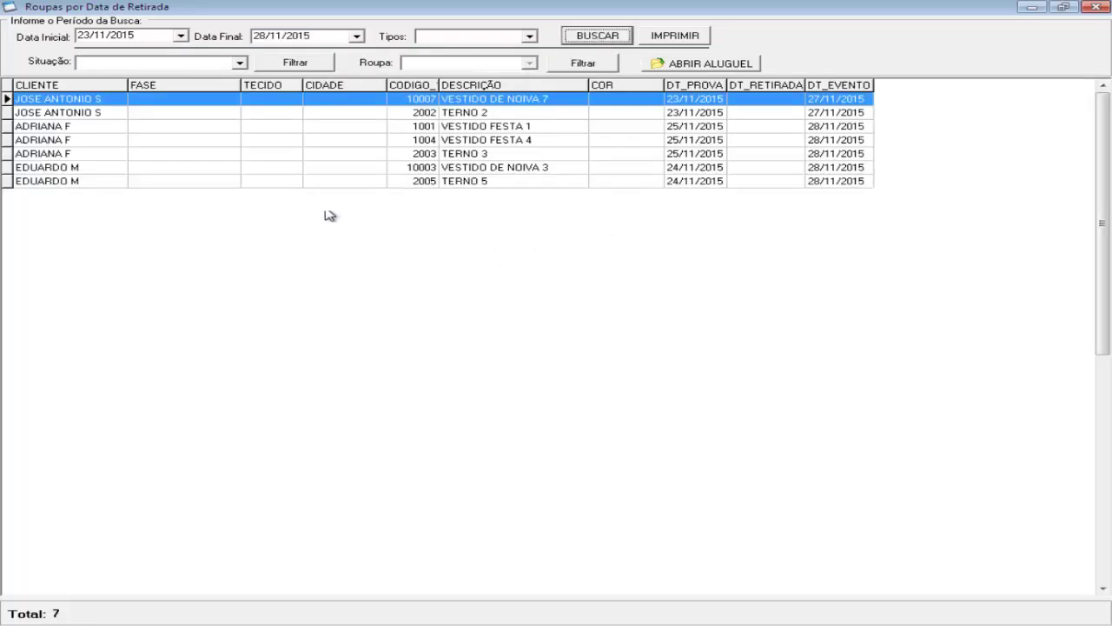
# Review the withdrawal-date report's entries, situation filter choices and print grouping options, and close the report without printing
pyautogui.click(192, 170)
pyautogui.click(119, 115)
pyautogui.click(372, 101)
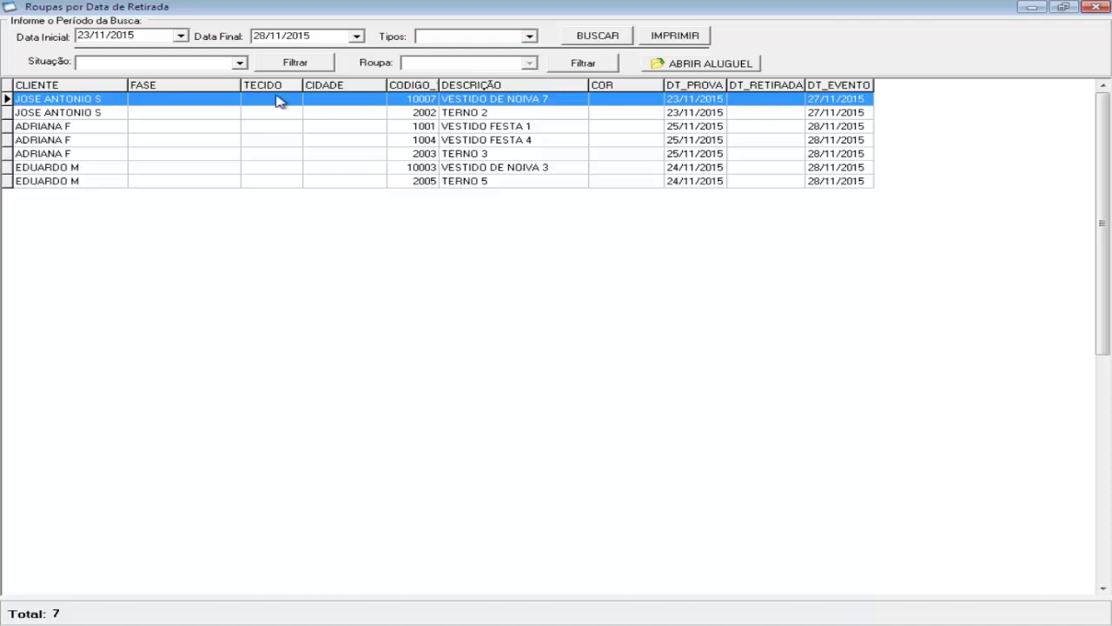
pyautogui.click(240, 63)
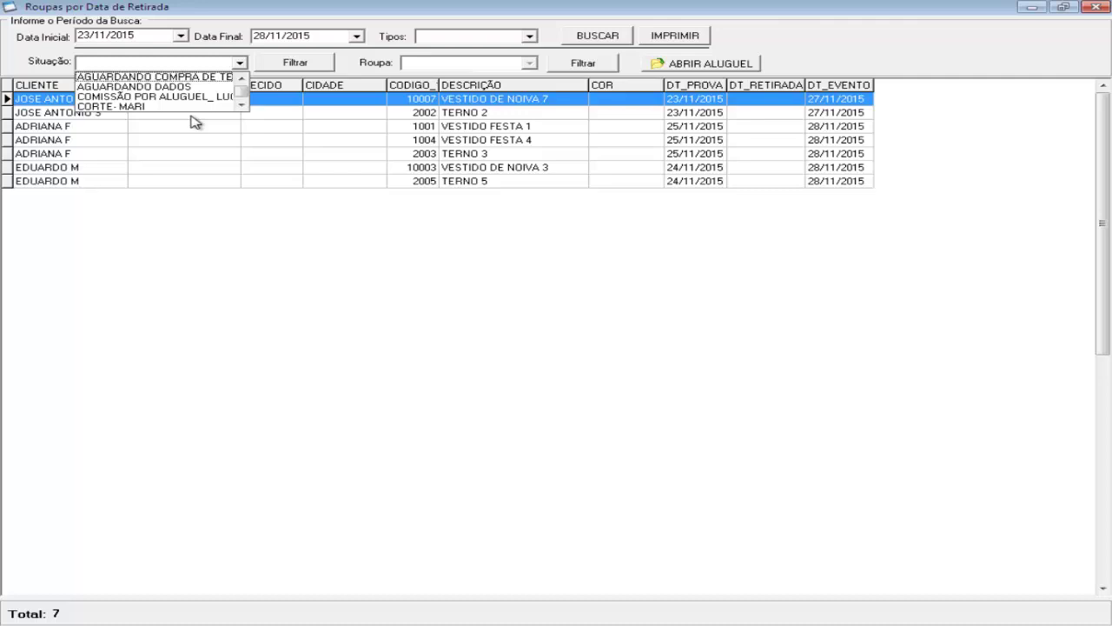
pyautogui.click(675, 36)
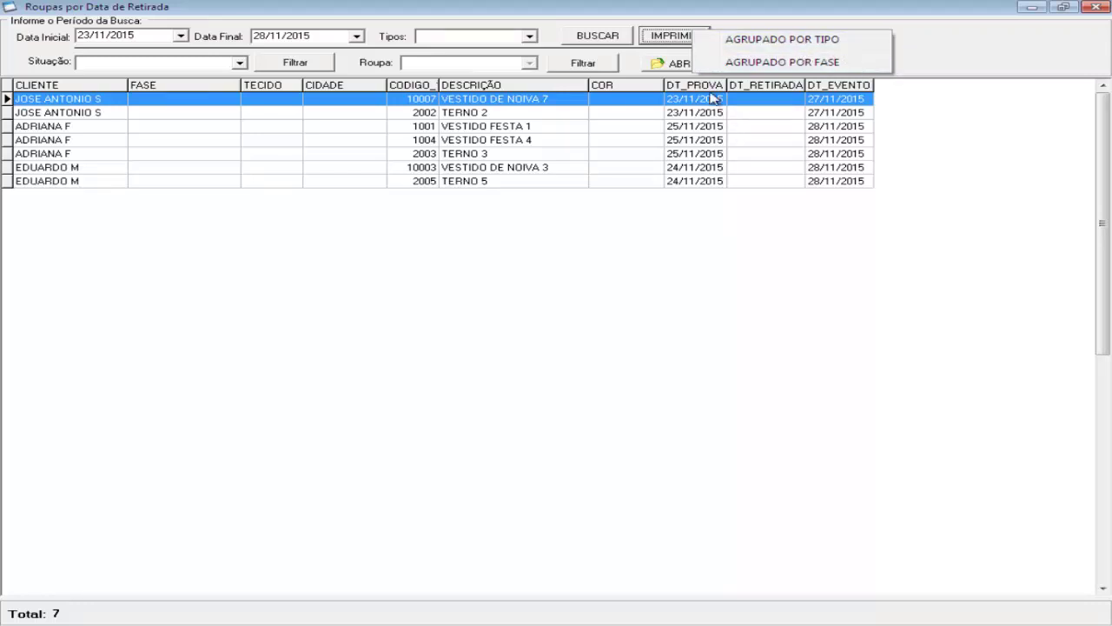
pyautogui.click(930, 108)
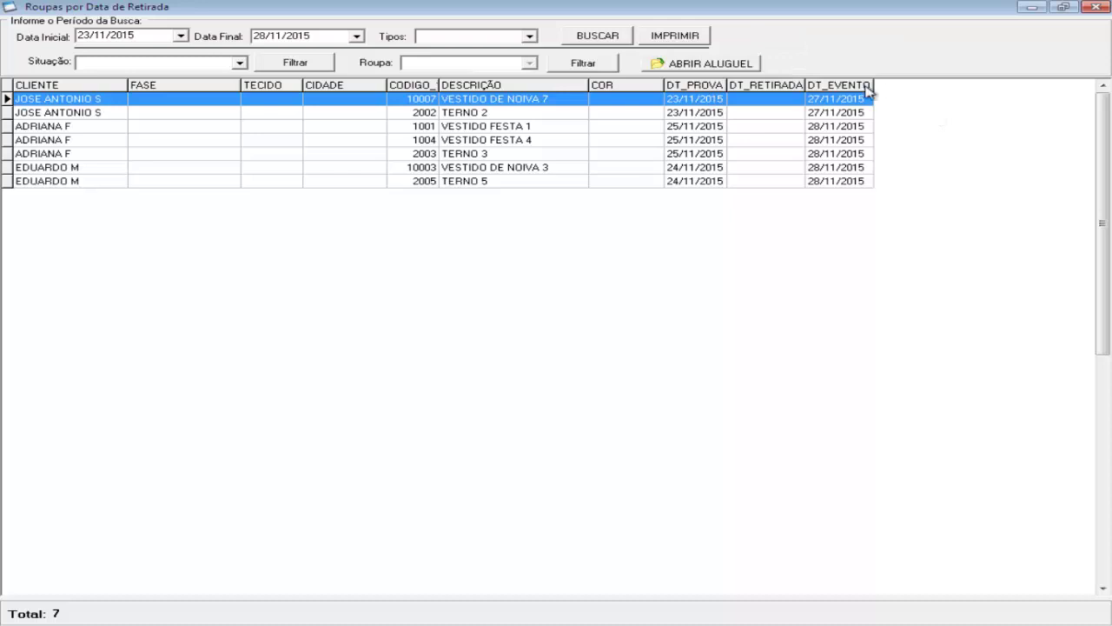
pyautogui.click(1102, 10)
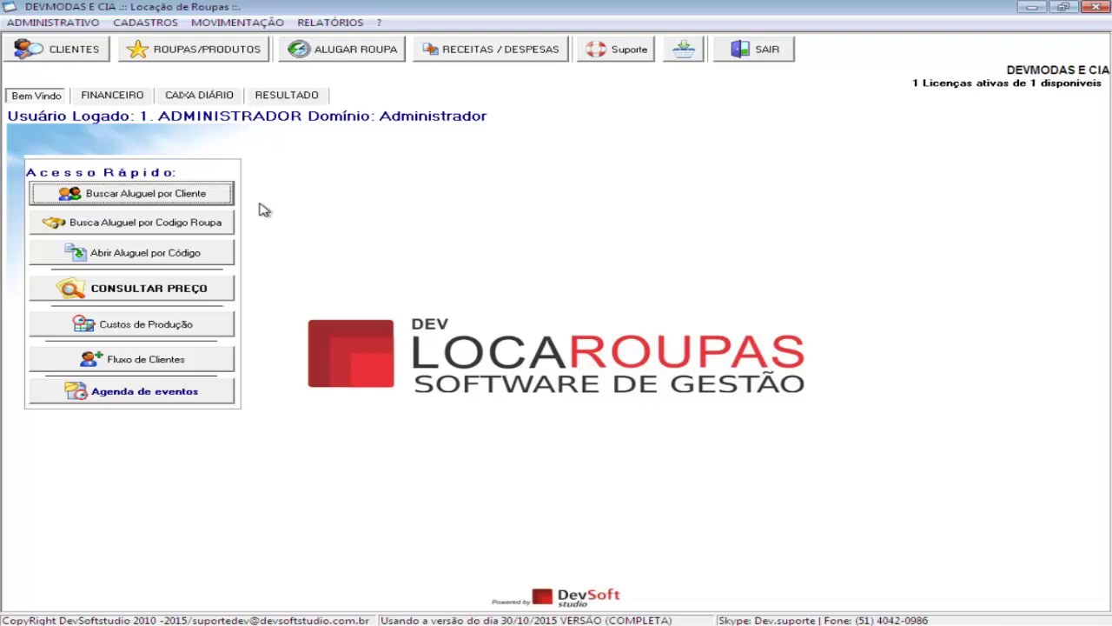
# Look up the client's rentals by name and open the withdrawal and return screen for the 28/11/2015 event's rental
pyautogui.click(210, 198)
pyautogui.click(358, 212)
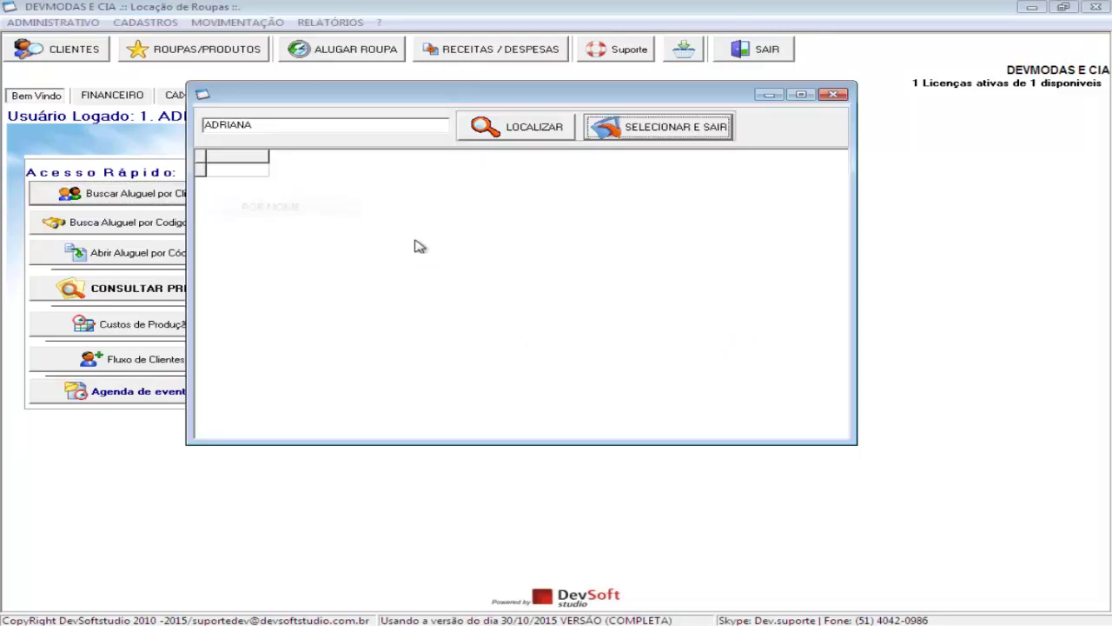
pyautogui.click(528, 139)
pyautogui.click(652, 134)
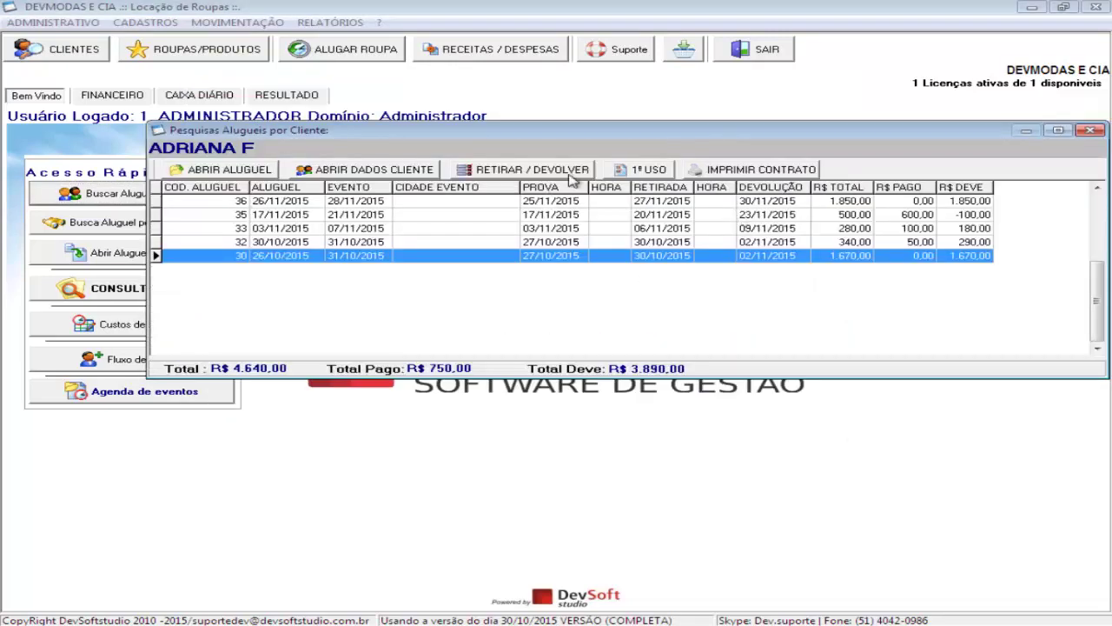
pyautogui.click(342, 202)
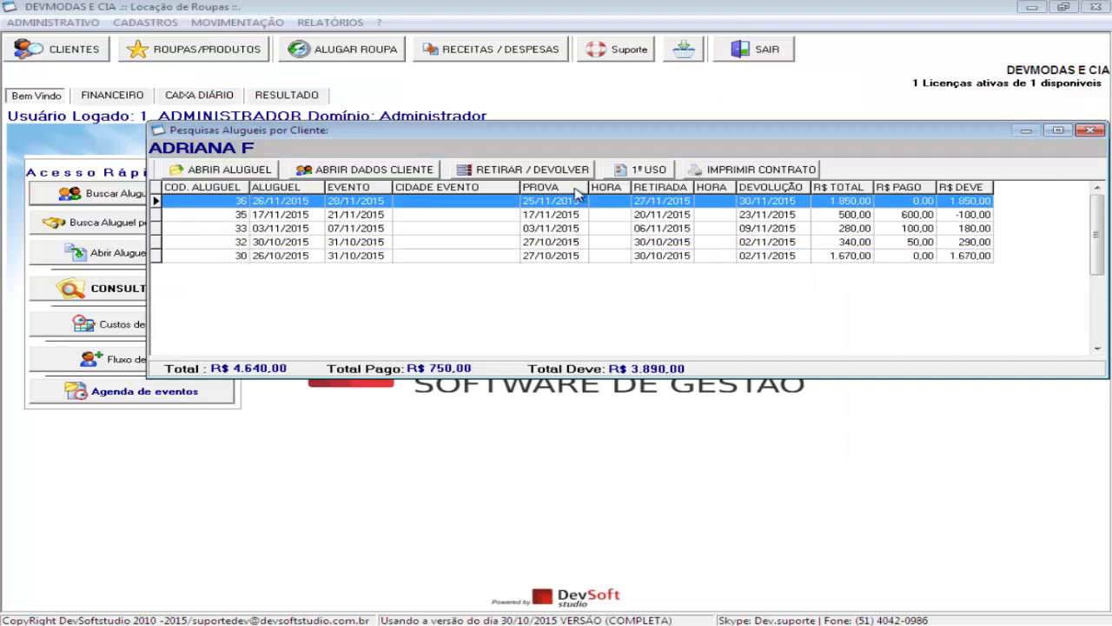
pyautogui.moveTo(681, 135); pyautogui.dragTo(631, 150)
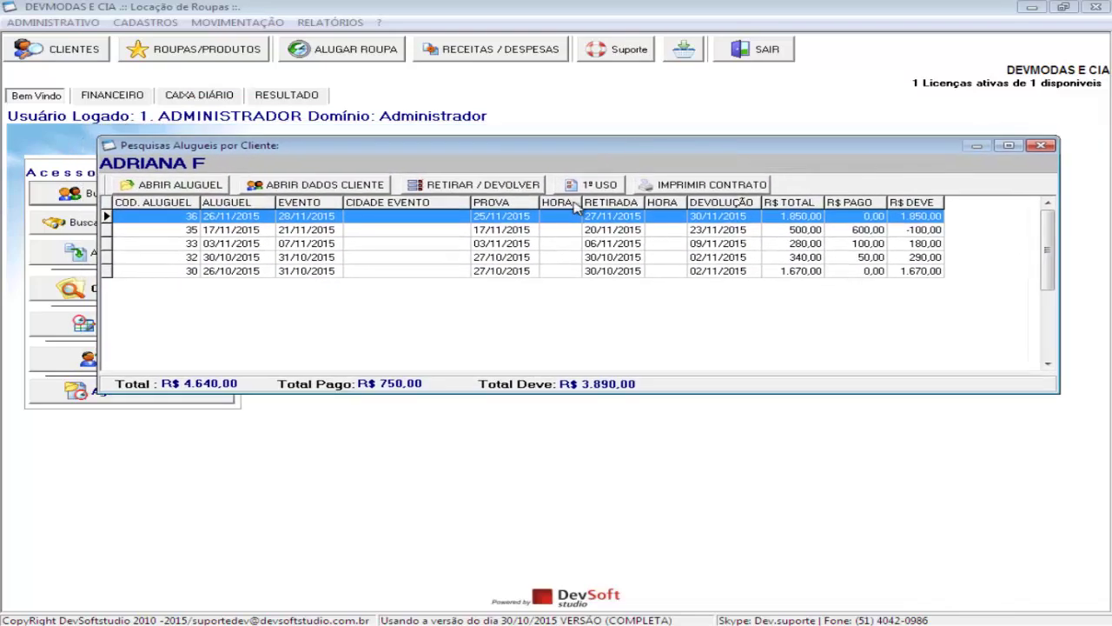
pyautogui.click(516, 186)
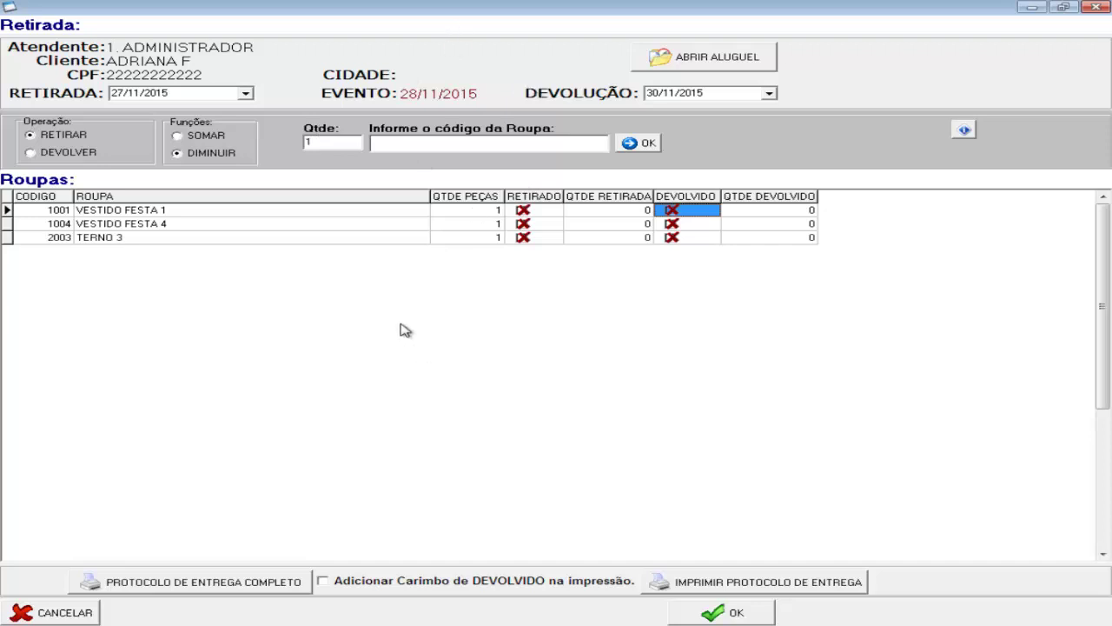
# Register the withdrawal of clothing codes 1001, 1004 and 2003 using the SOMAR function with quantity 1
pyautogui.click(198, 137)
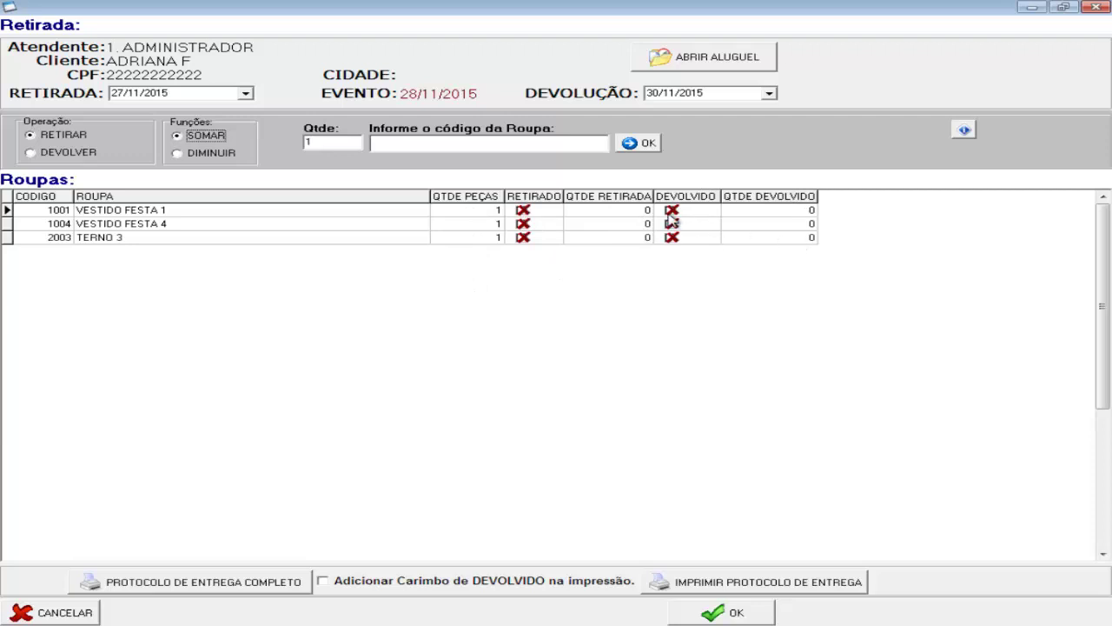
pyautogui.click(450, 141)
pyautogui.write('1001')
pyautogui.press('Return')
pyautogui.write('1004')
pyautogui.press('Return')
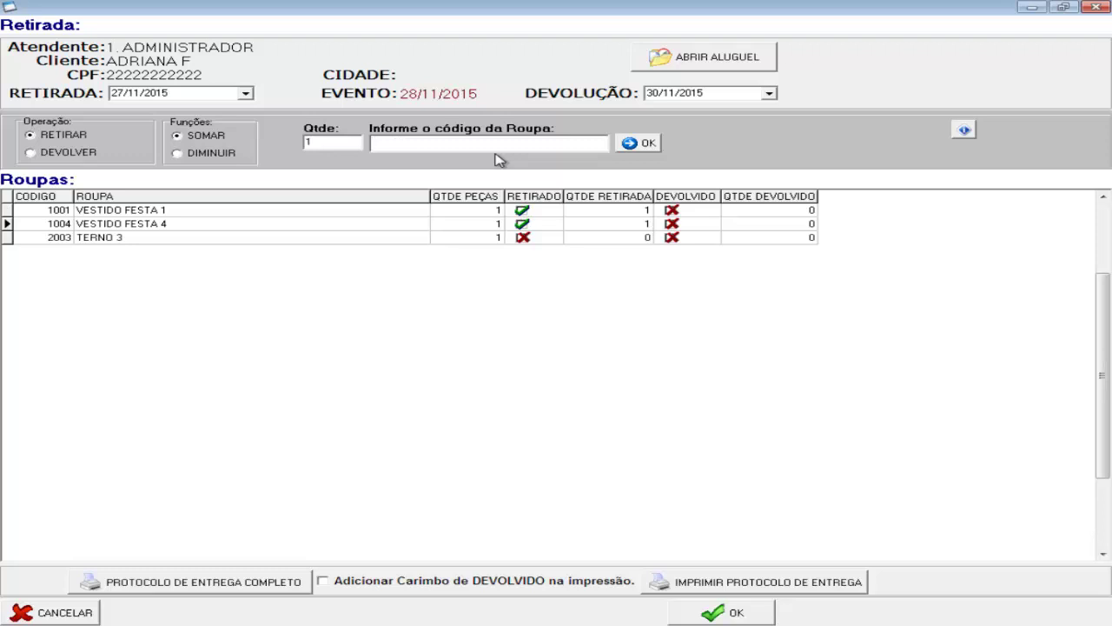
pyautogui.write('2003')
pyautogui.press('Return')
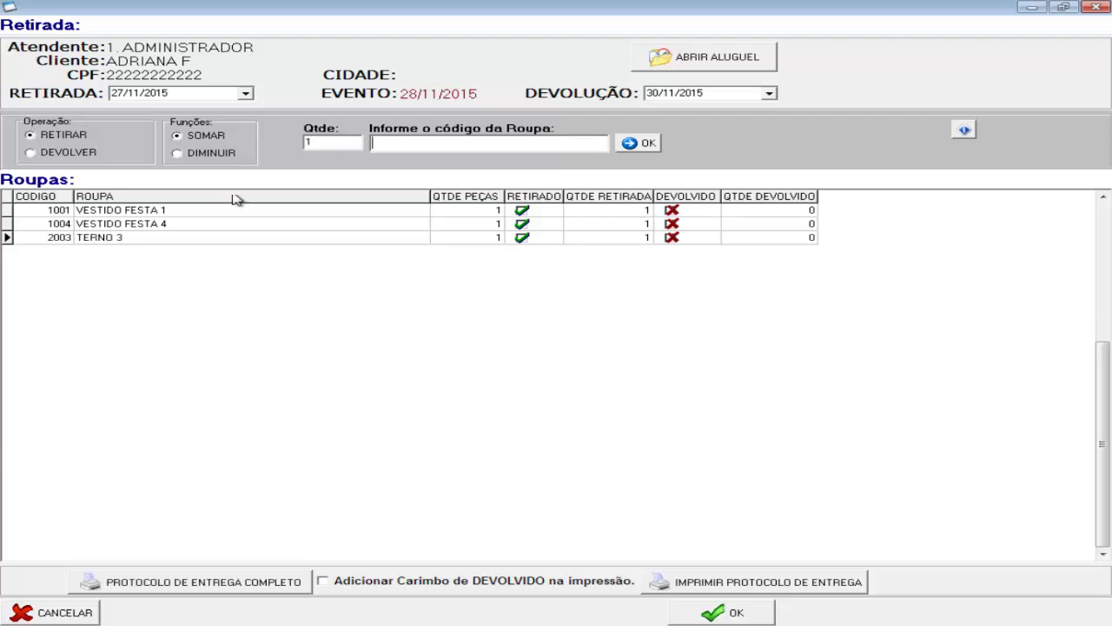
# Reverse the withdrawal of one piece of clothing code 1001 using the DIMINUIR function
pyautogui.click(190, 155)
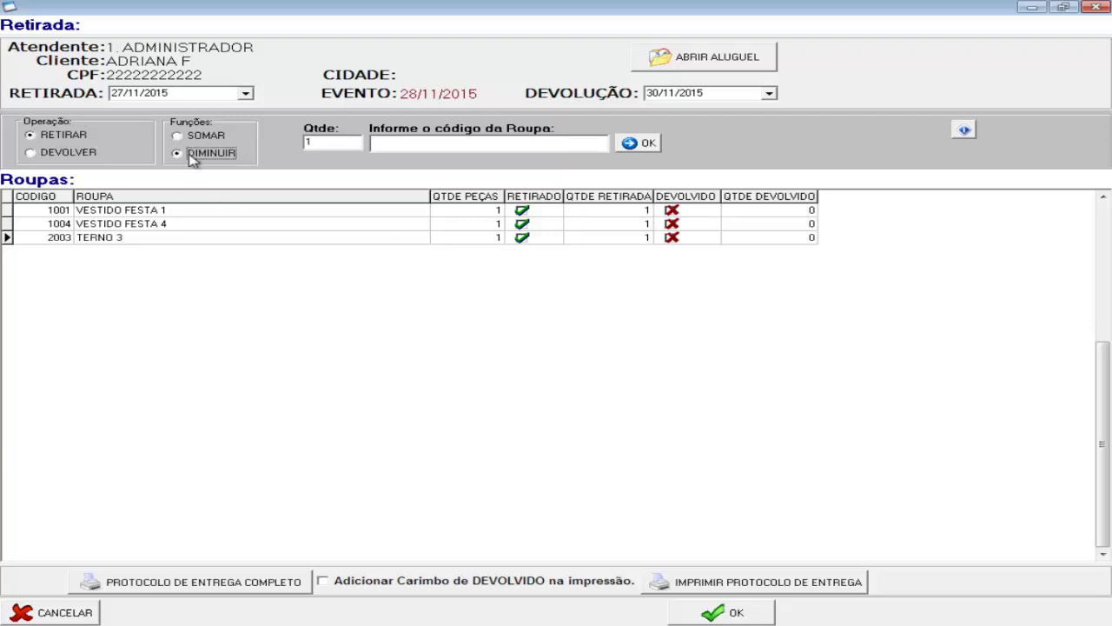
pyautogui.click(393, 145)
pyautogui.write('1001')
pyautogui.press('Return')
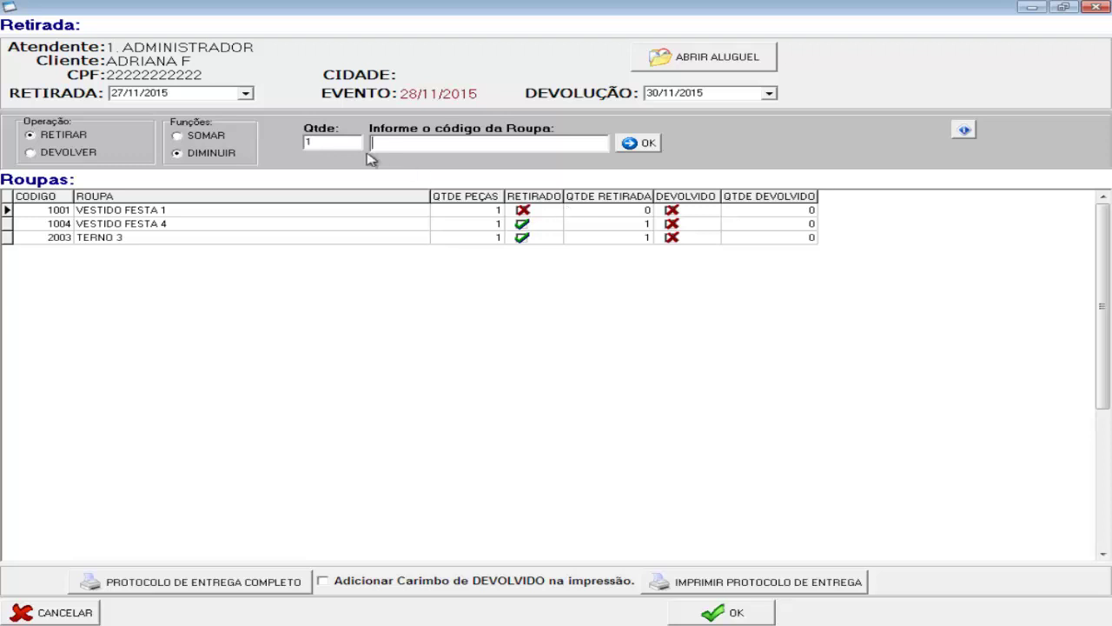
# Register the withdrawal of one piece of clothing code 1001 again with the SOMAR function
pyautogui.click(184, 137)
pyautogui.click(389, 139)
pyautogui.write('1001')
pyautogui.press('Return')
# Show the rental's extras and add ALMOFADA, ANEL and BOLSA to the withdrawn extras
pyautogui.click(964, 130)
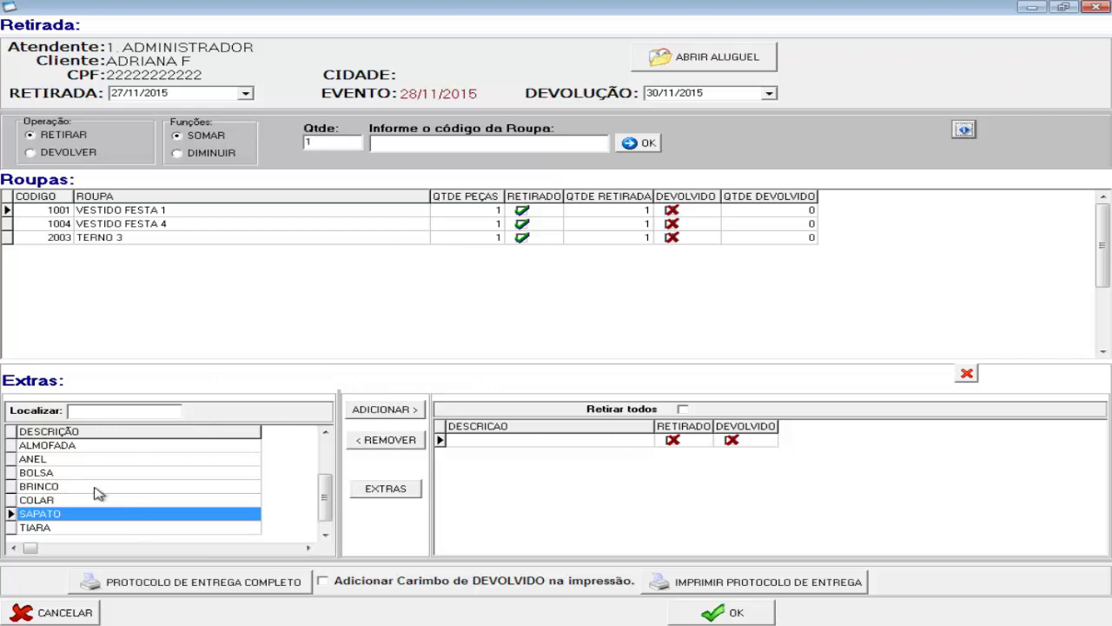
pyautogui.click(154, 446)
pyautogui.click(385, 410)
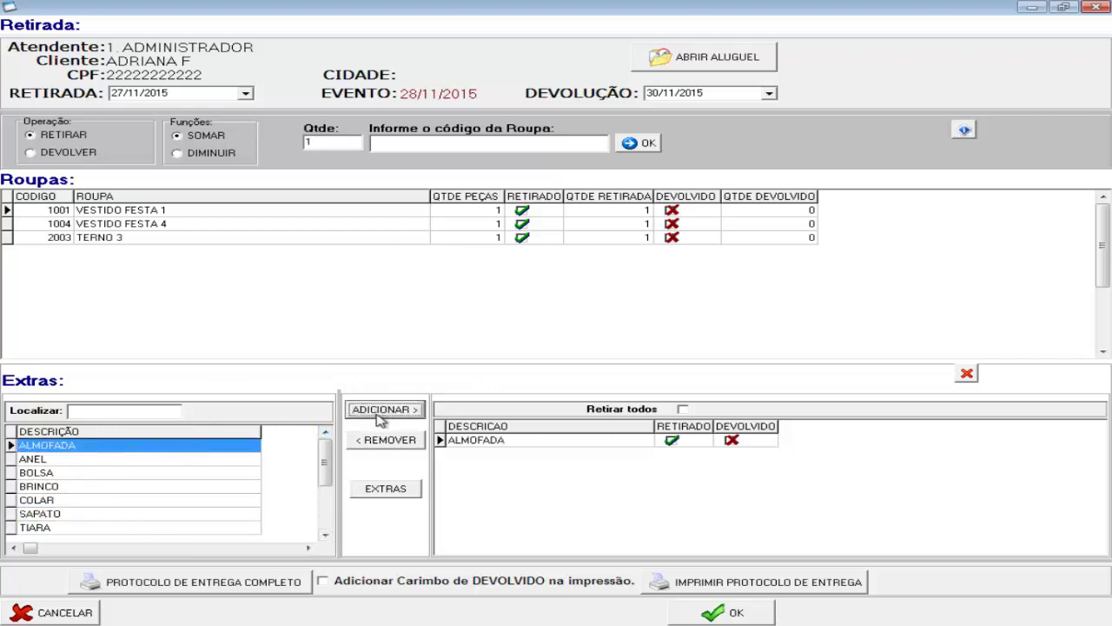
pyautogui.click(170, 459)
pyautogui.click(369, 414)
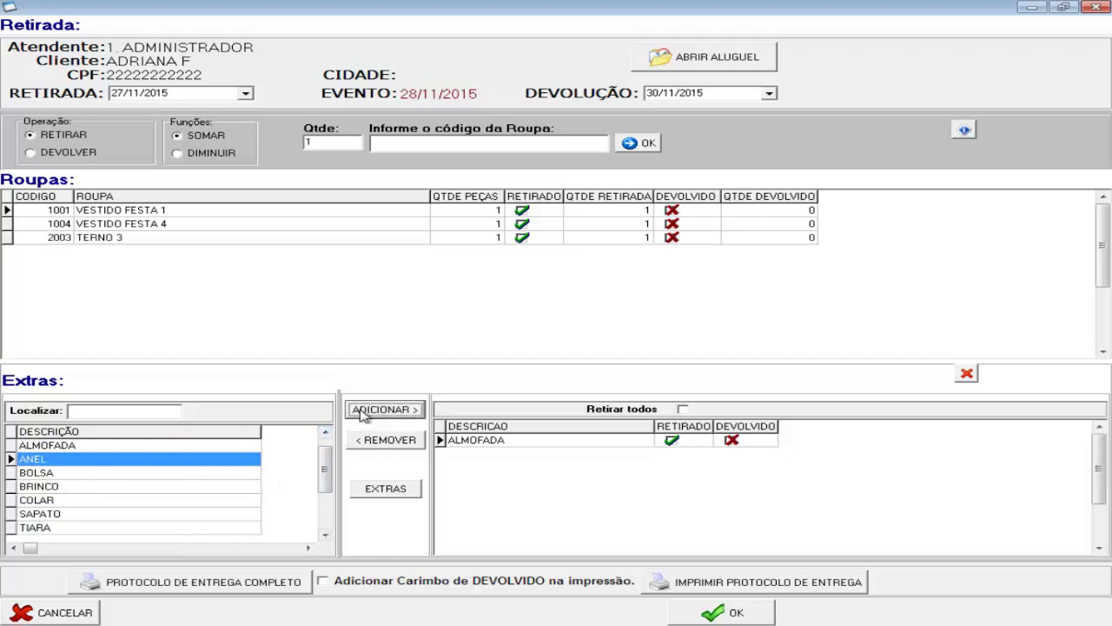
pyautogui.click(149, 476)
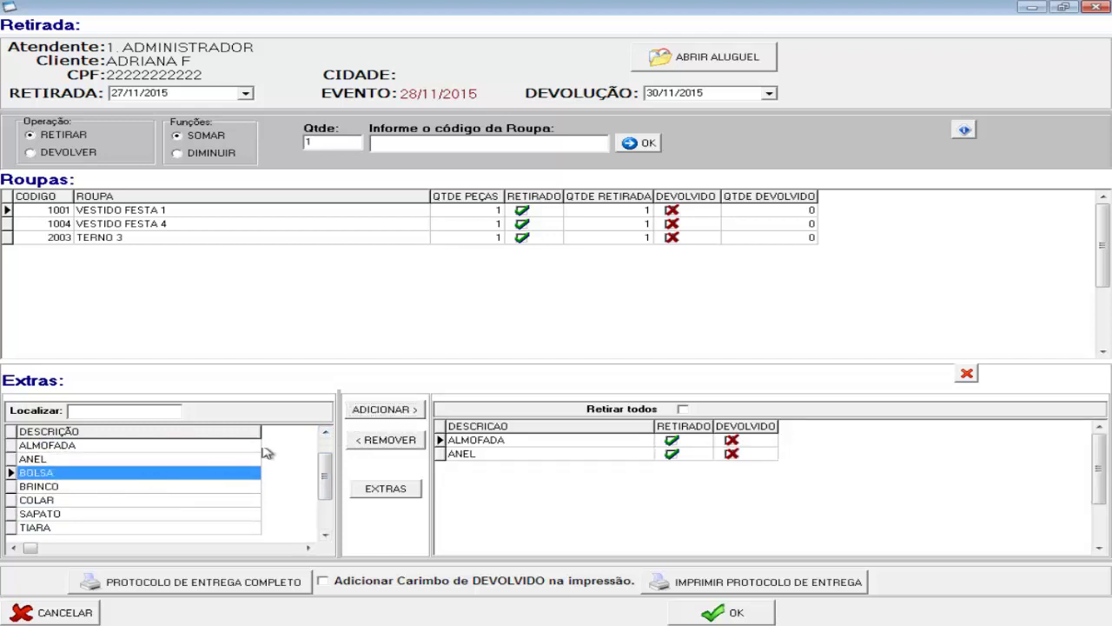
pyautogui.click(374, 412)
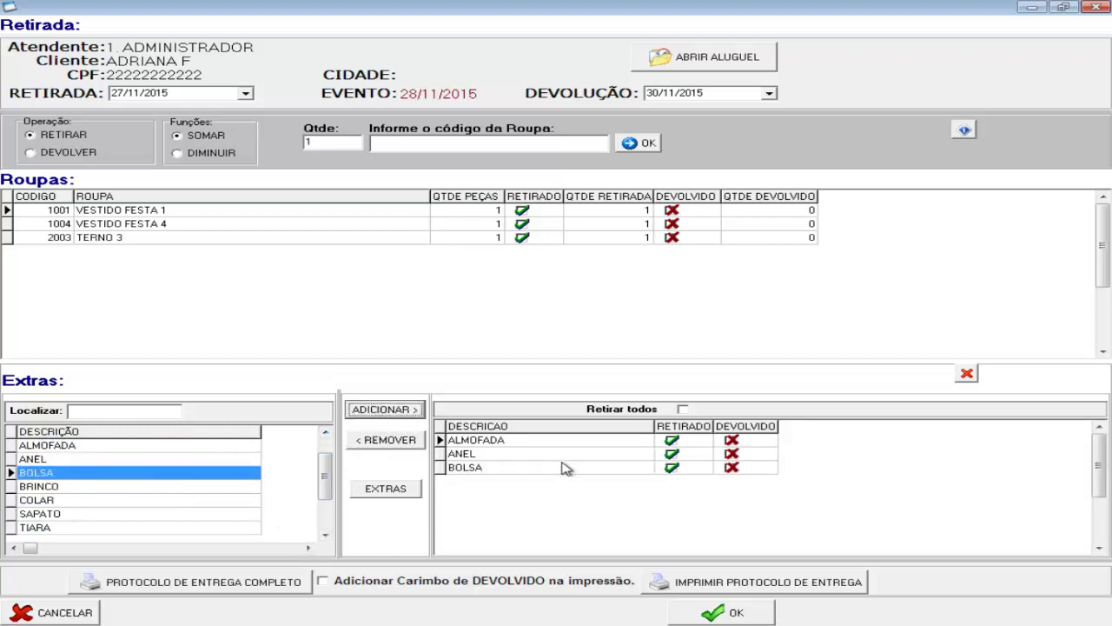
# Remove the BOLSA and ANEL extras from the rental's withdrawn extras
pyautogui.click(536, 468)
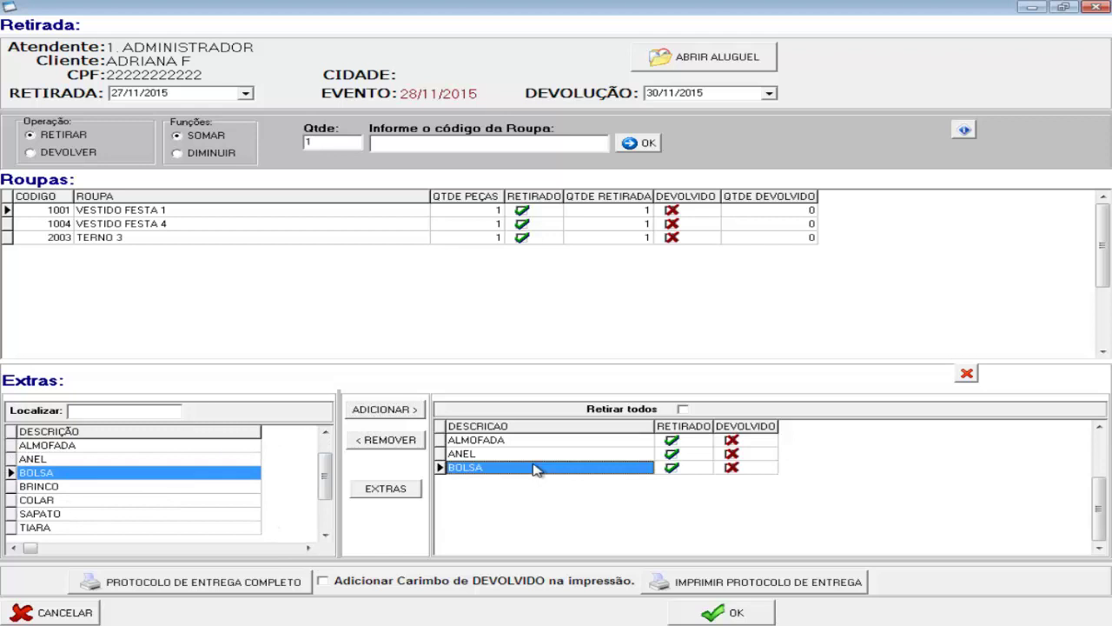
pyautogui.click(410, 442)
pyautogui.click(502, 453)
pyautogui.click(398, 445)
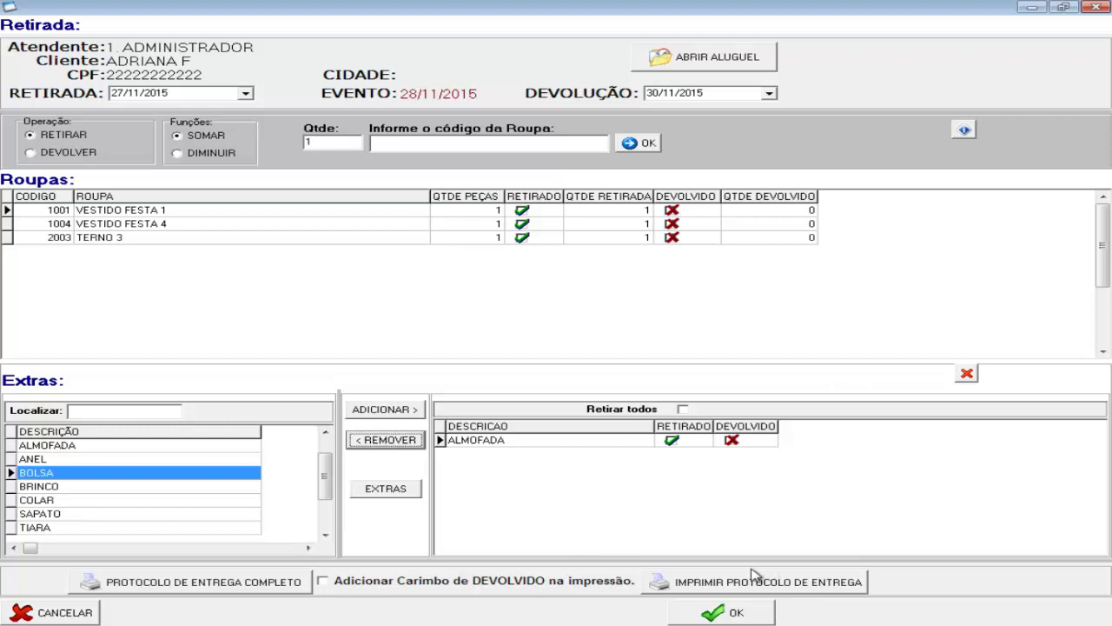
# Preview the withdrawal protocol, then confirm the withdrawal and close the client's rental list
pyautogui.click(798, 580)
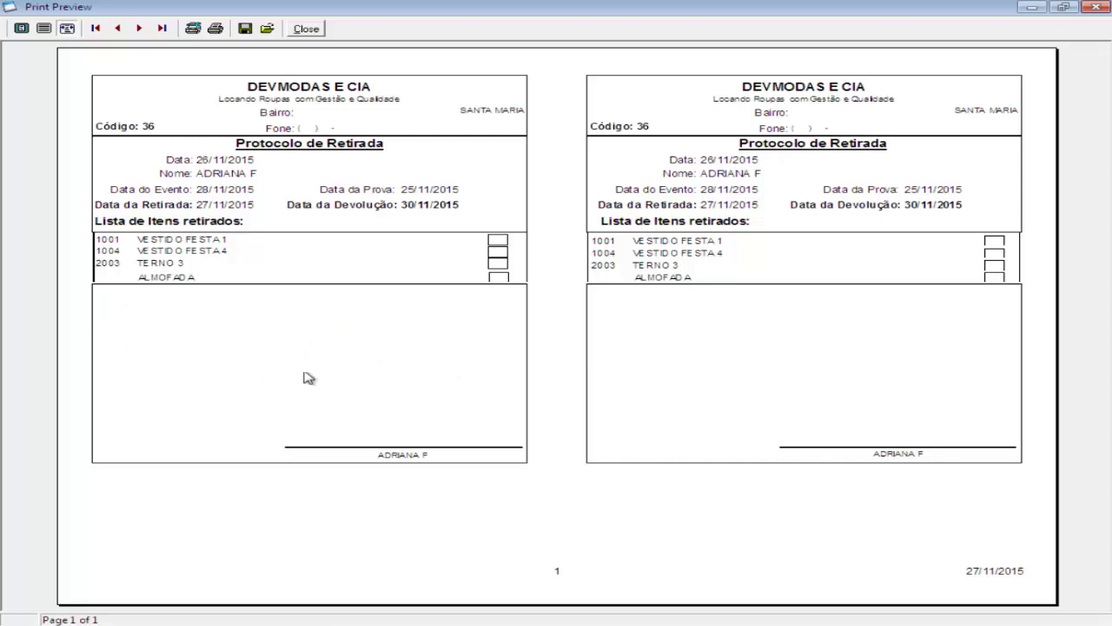
pyautogui.click(306, 29)
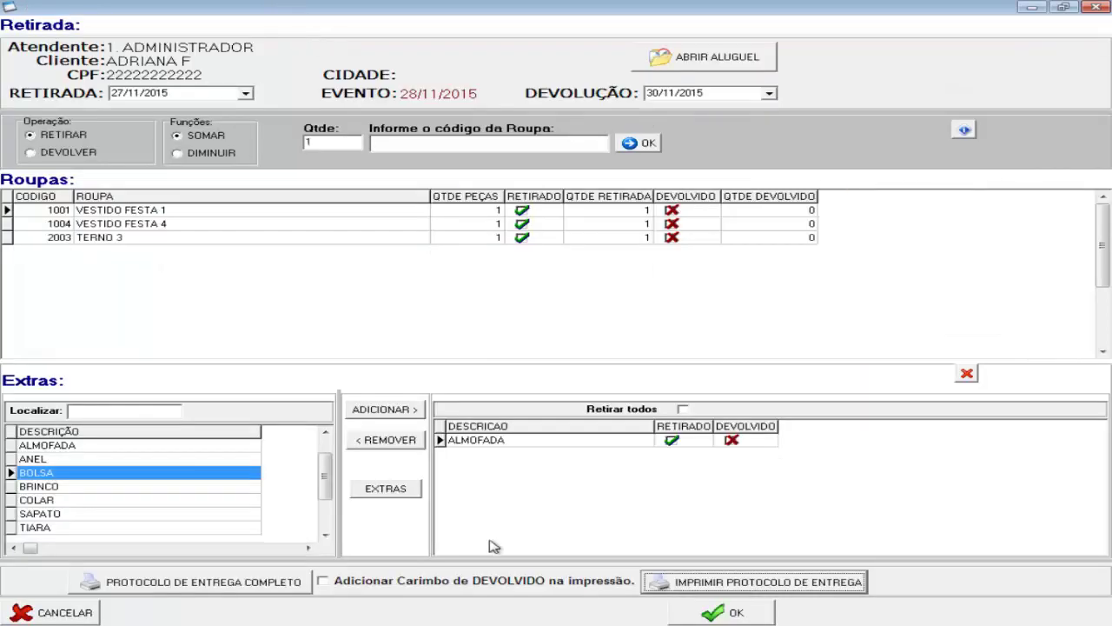
pyautogui.click(740, 610)
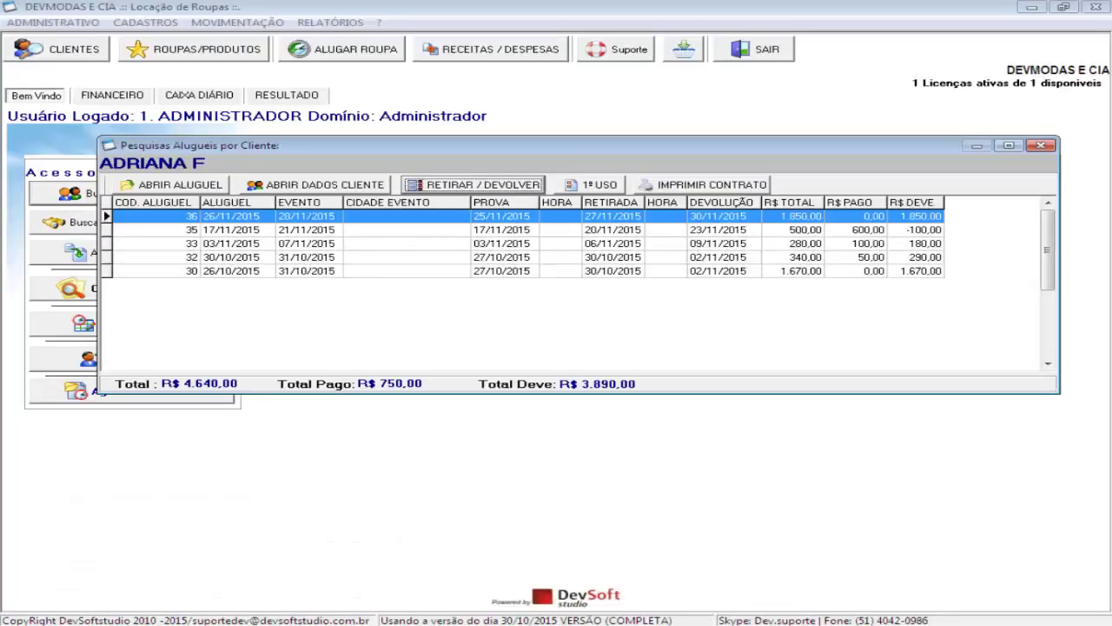
pyautogui.click(1041, 146)
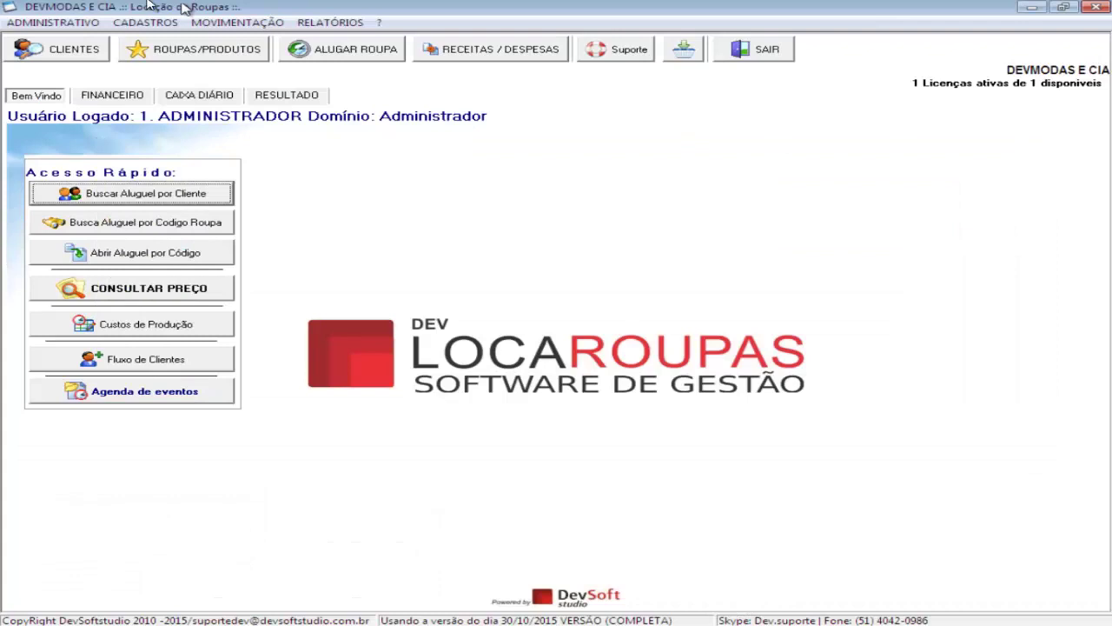
# Enter DEVOLVER EM PERFEITO ESTADO as the withdrawal clause in the store information and save it
pyautogui.click(54, 22)
pyautogui.moveTo(178, 114)
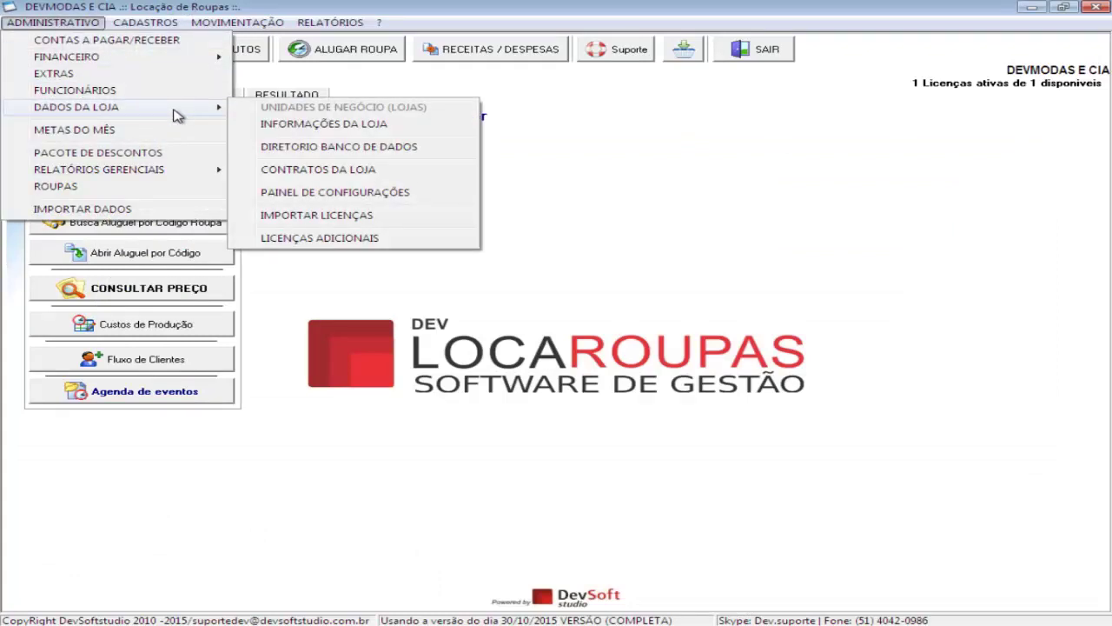
pyautogui.click(358, 127)
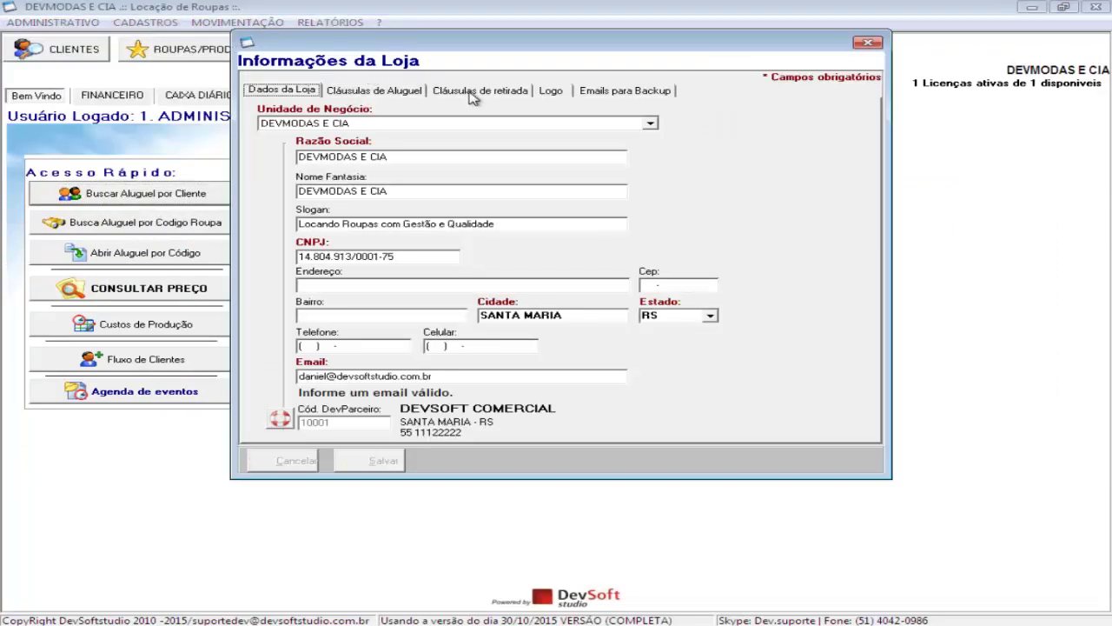
pyautogui.click(461, 91)
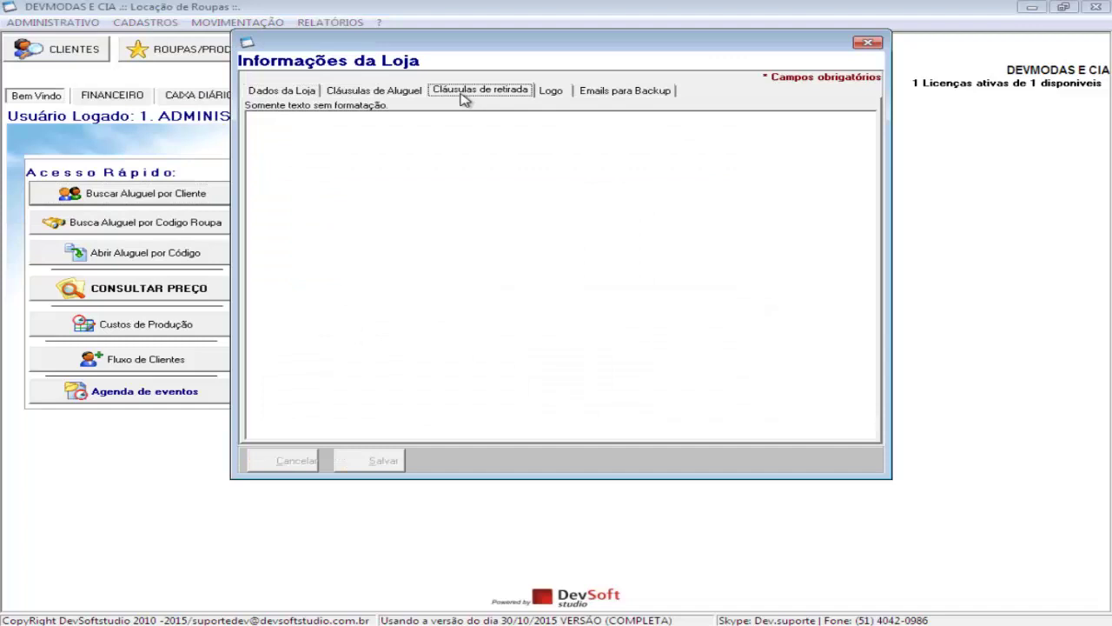
pyautogui.click(505, 195)
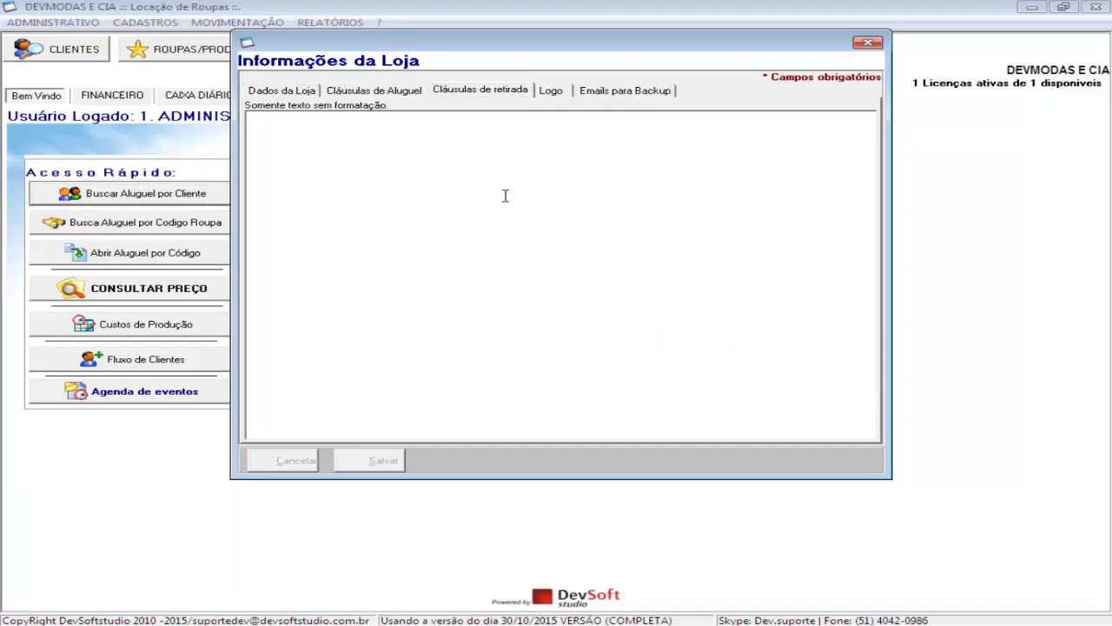
pyautogui.write('DEVOL')
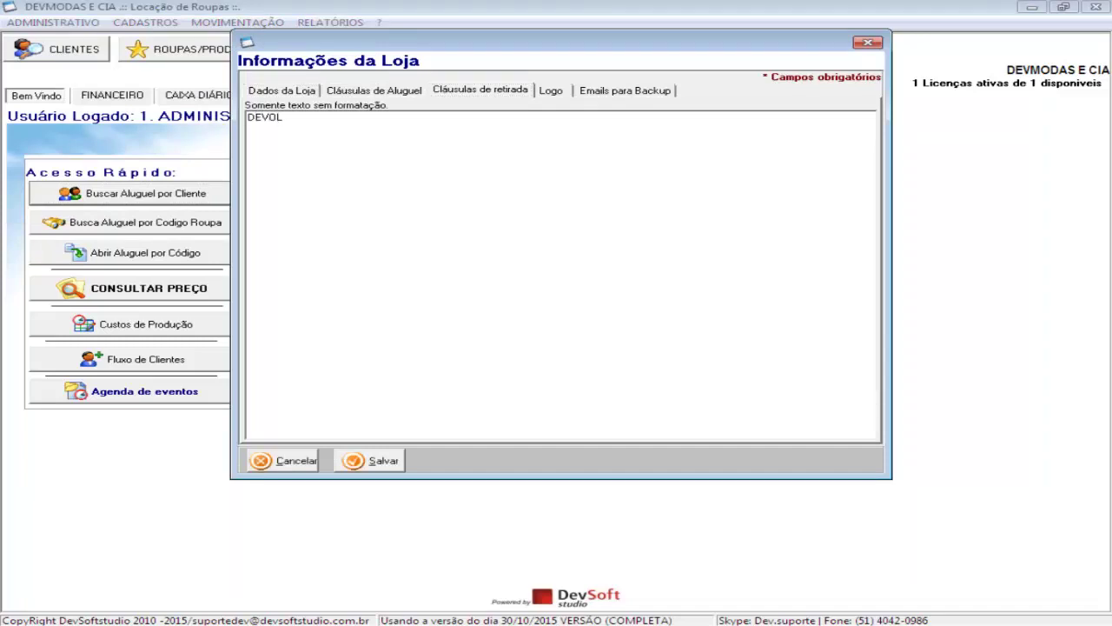
pyautogui.write('VER EM PERFEITO')
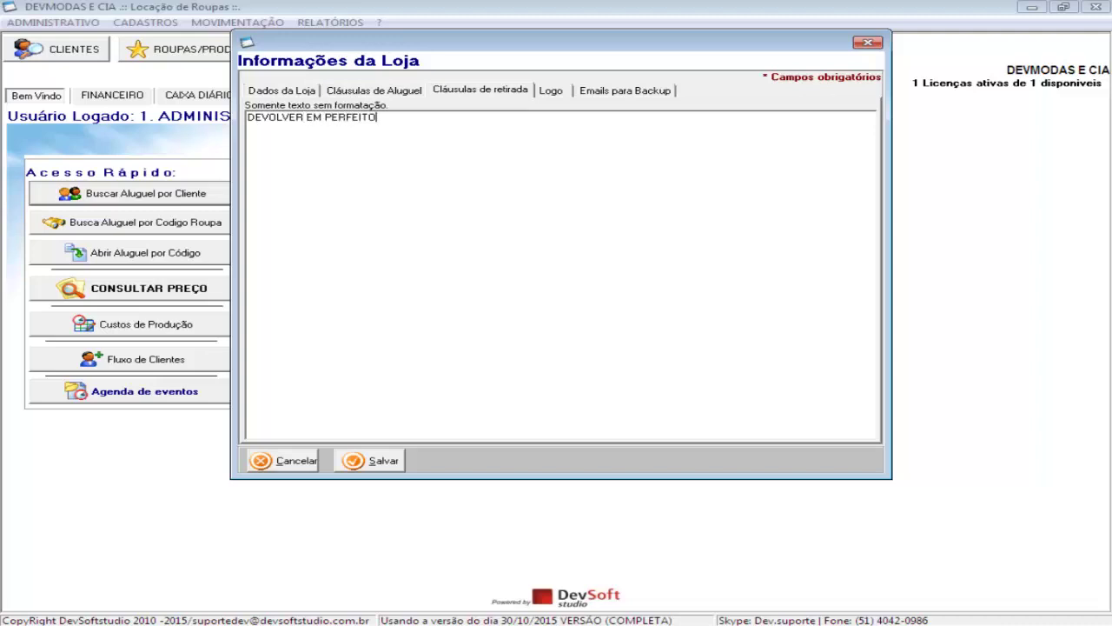
pyautogui.write(' ESTADO')
pyautogui.click(388, 460)
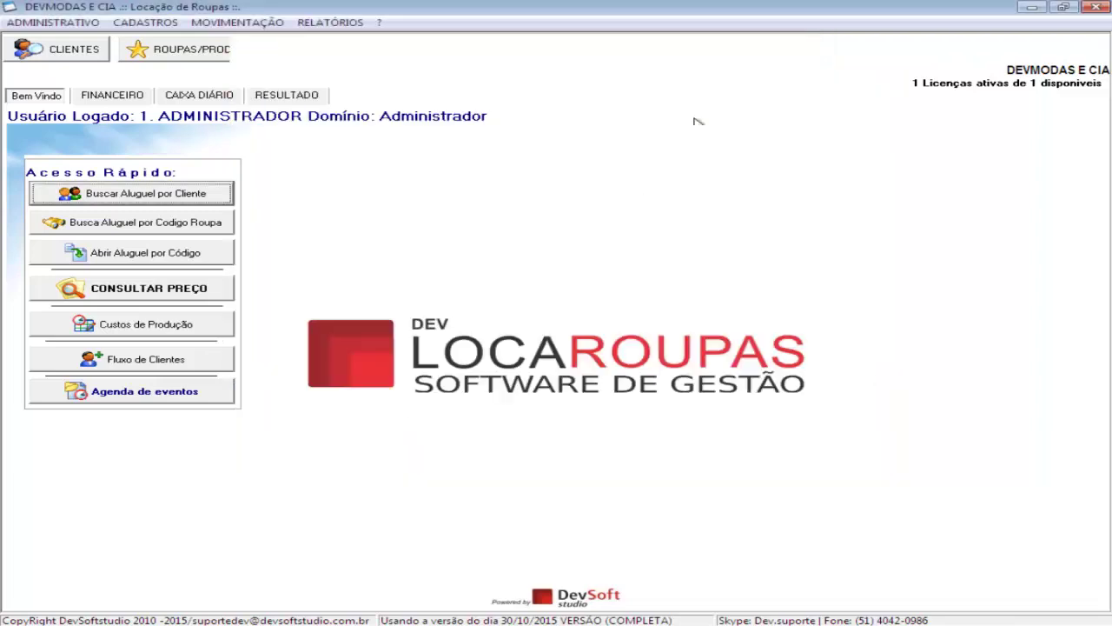
# Find the client's rentals by name, open the 28/11/2015 event's withdrawal screen and preview its withdrawal protocol
pyautogui.click(161, 199)
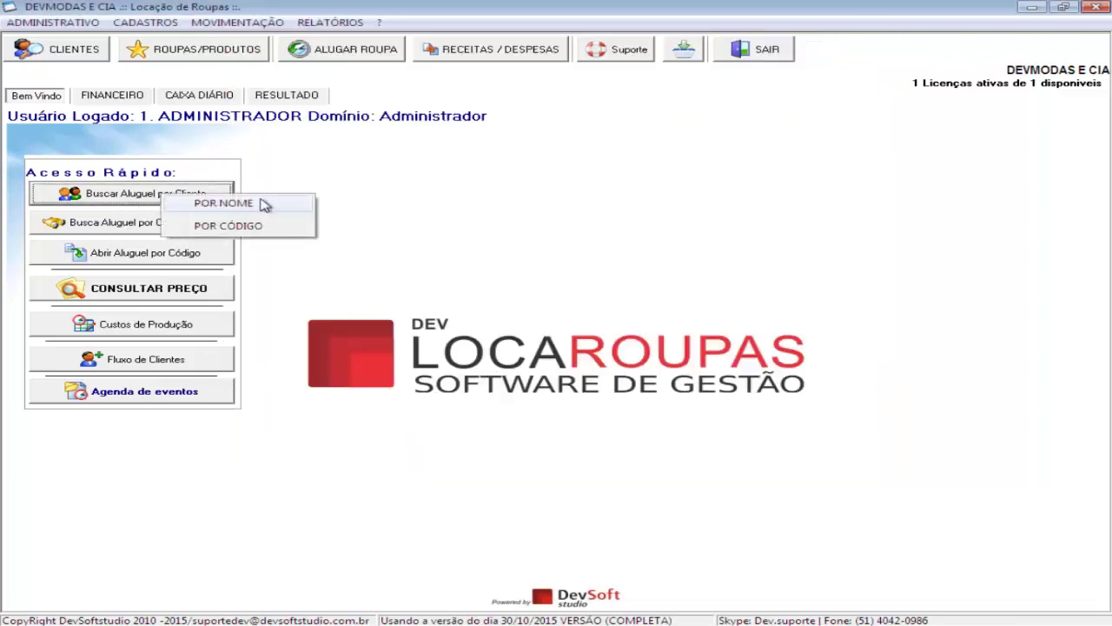
pyautogui.click(311, 209)
pyautogui.click(485, 127)
pyautogui.click(598, 127)
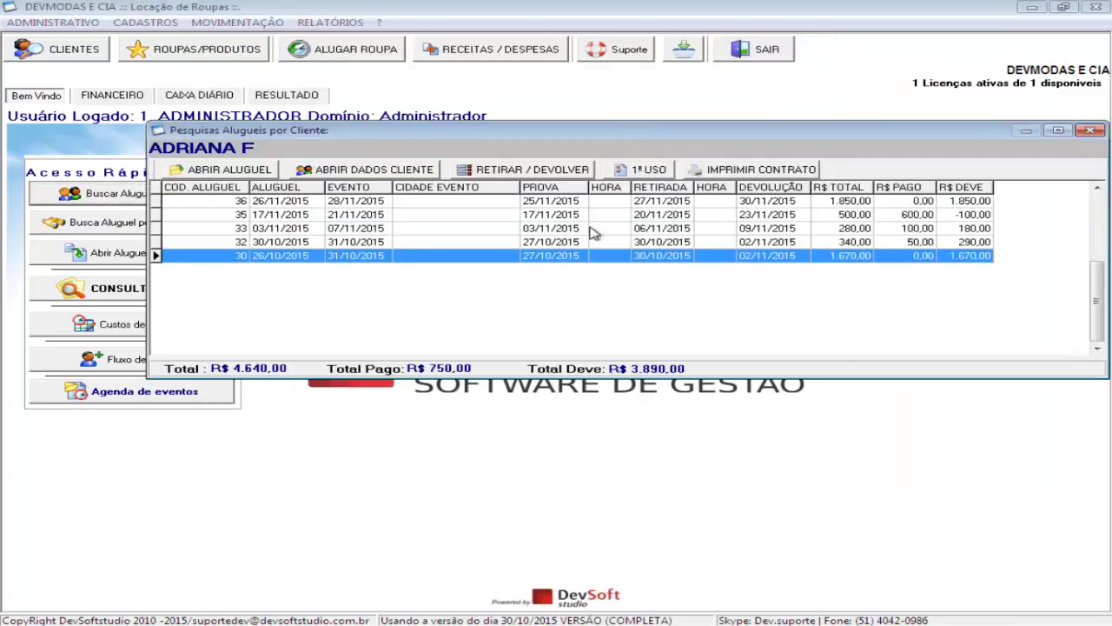
pyautogui.click(514, 201)
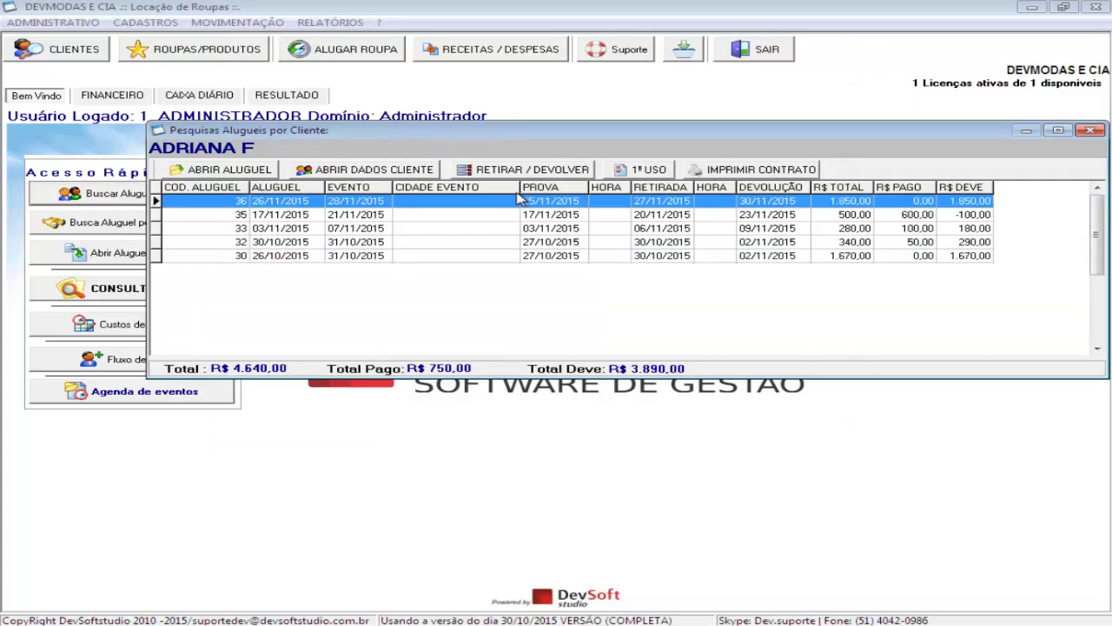
pyautogui.click(528, 173)
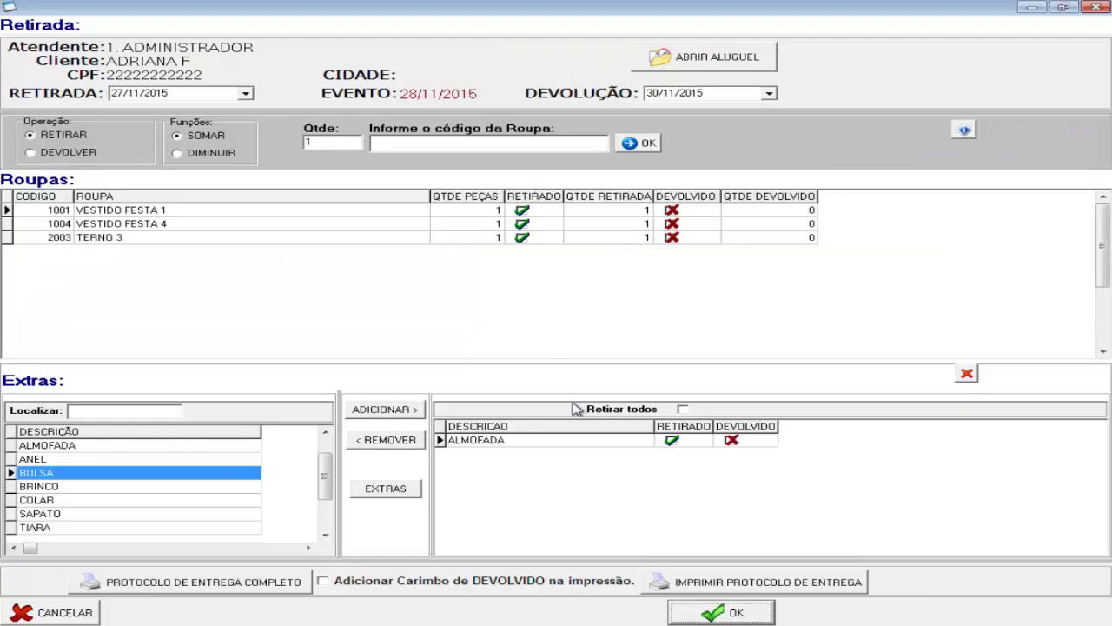
pyautogui.click(726, 581)
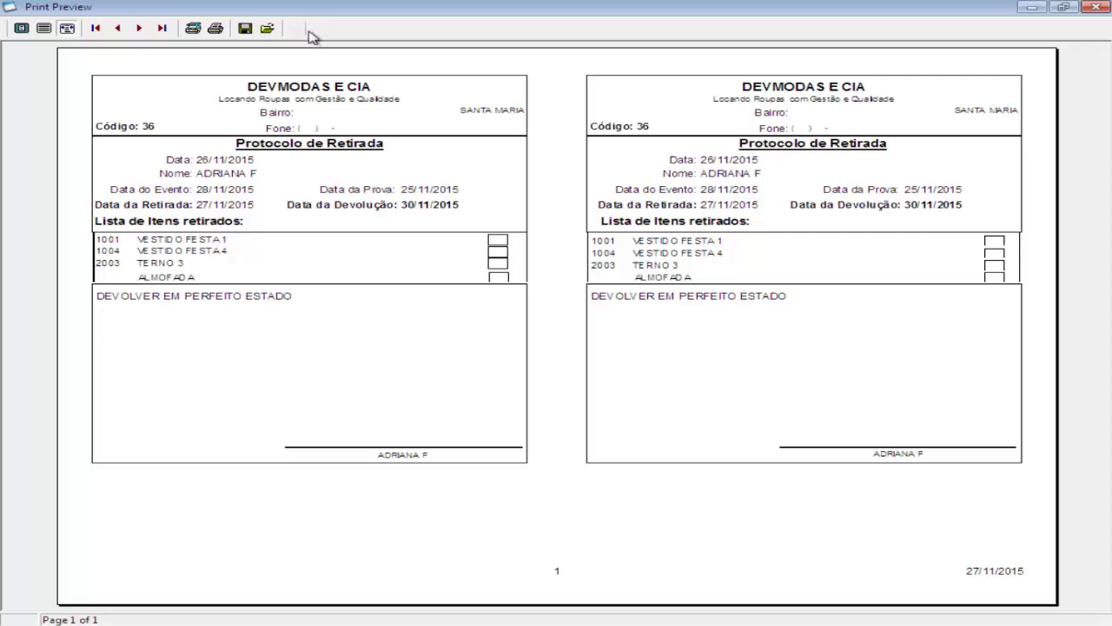
pyautogui.click(308, 29)
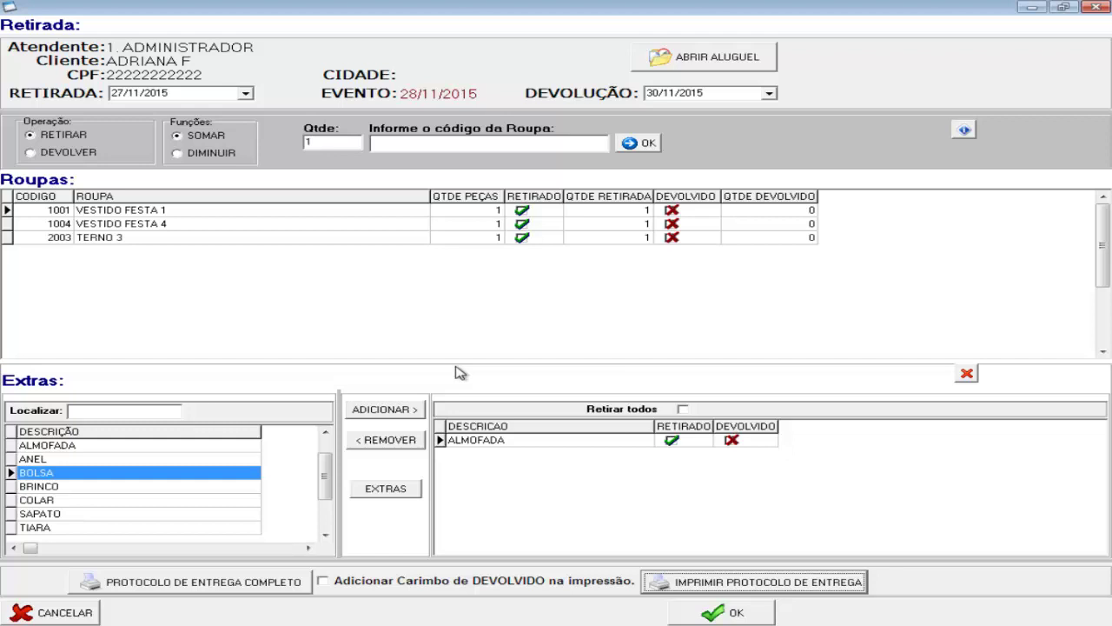
# Reverse the withdrawal of one piece of clothing code 1001 with the DIMINUIR function
pyautogui.click(227, 154)
pyautogui.click(437, 144)
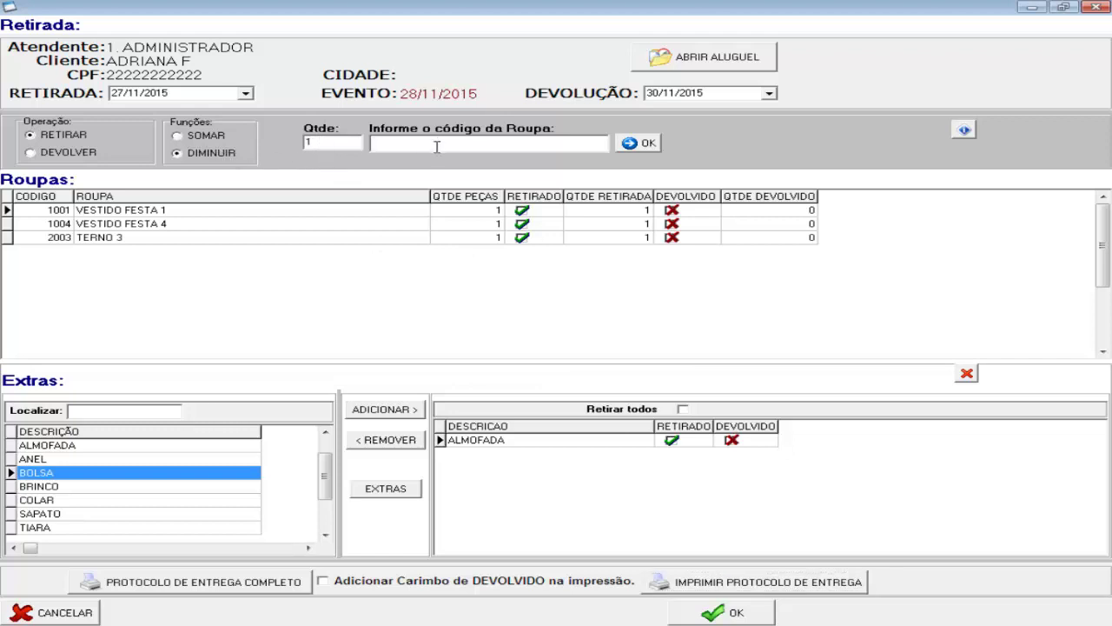
pyautogui.write('1001')
pyautogui.press('Return')
# Compare the print previews of the regular delivery protocol and the complete delivery protocol
pyautogui.click(756, 587)
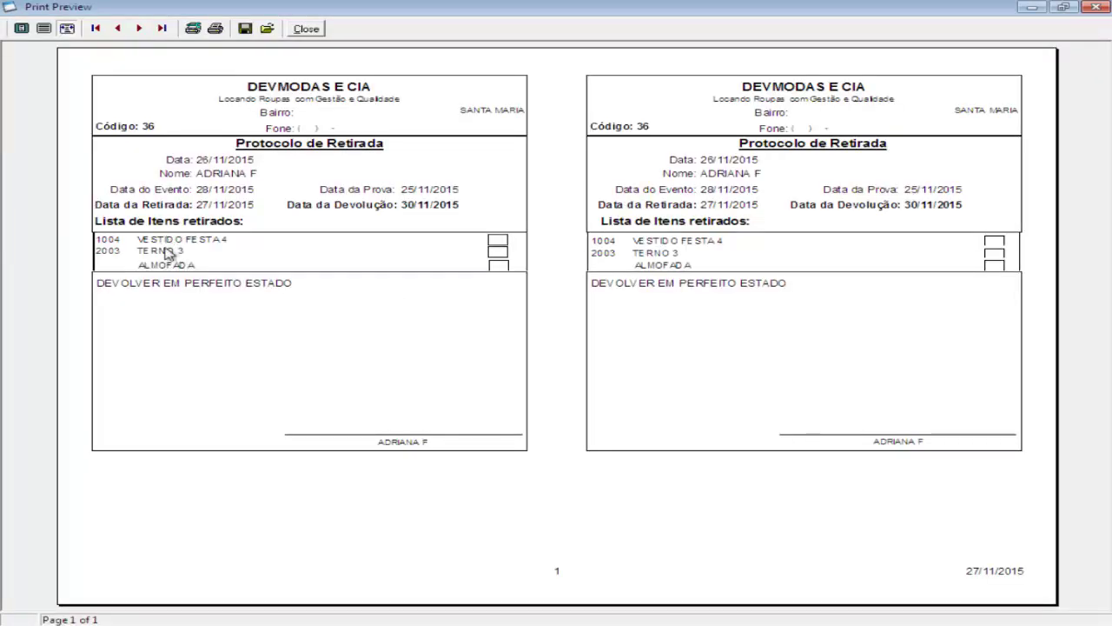
pyautogui.click(309, 30)
pyautogui.click(274, 580)
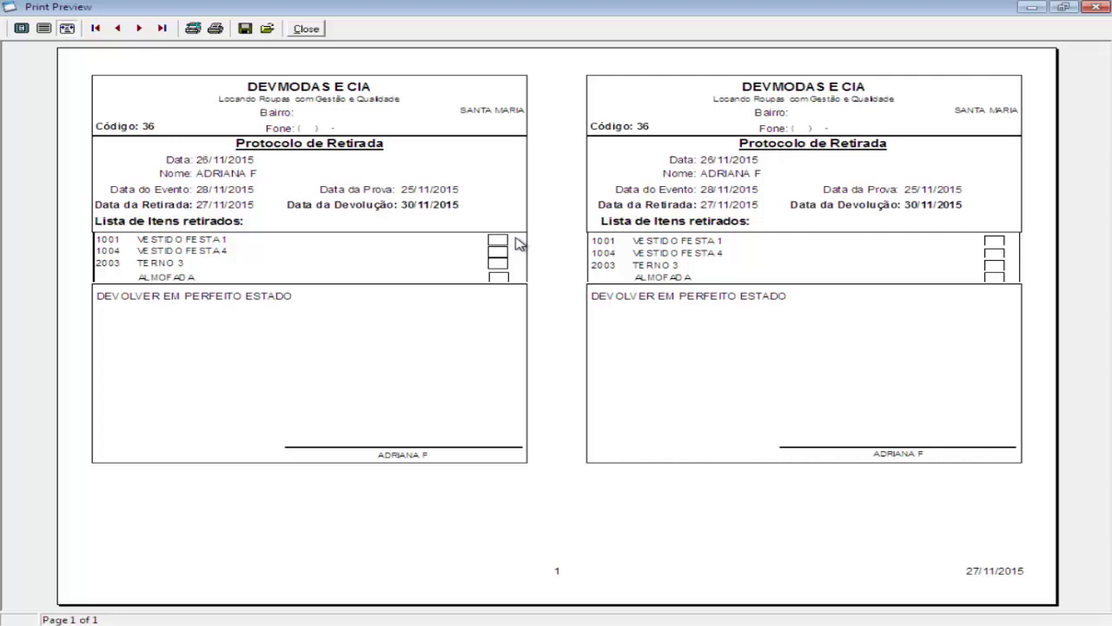
pyautogui.click(315, 32)
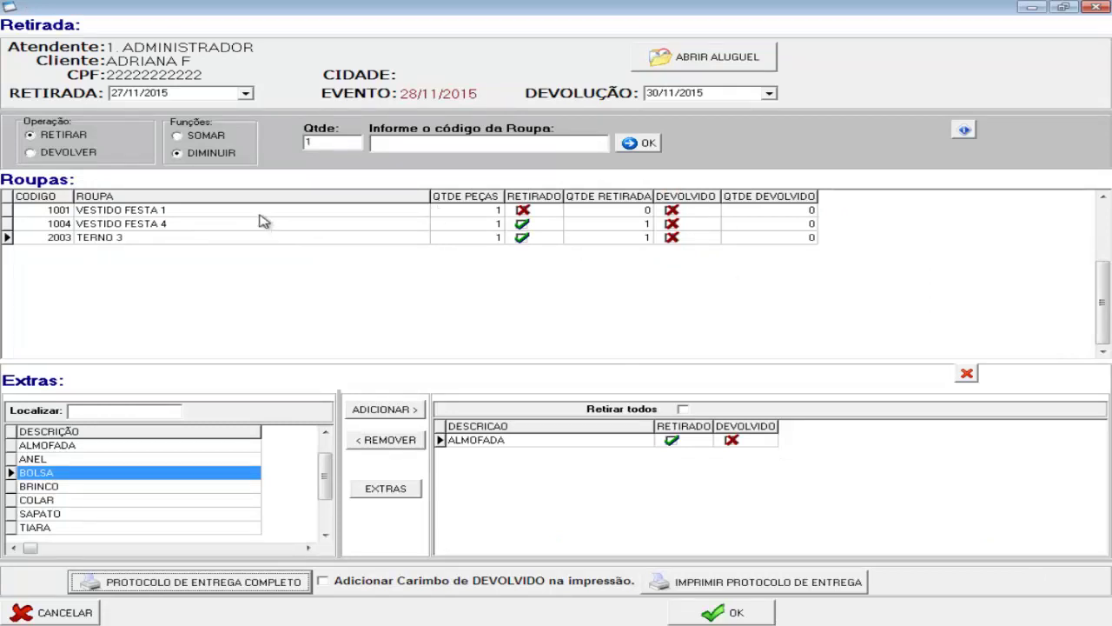
# Add the withdrawal of clothing code 1001 back with SOMAR, confirm it and close the client's rental list
pyautogui.click(211, 139)
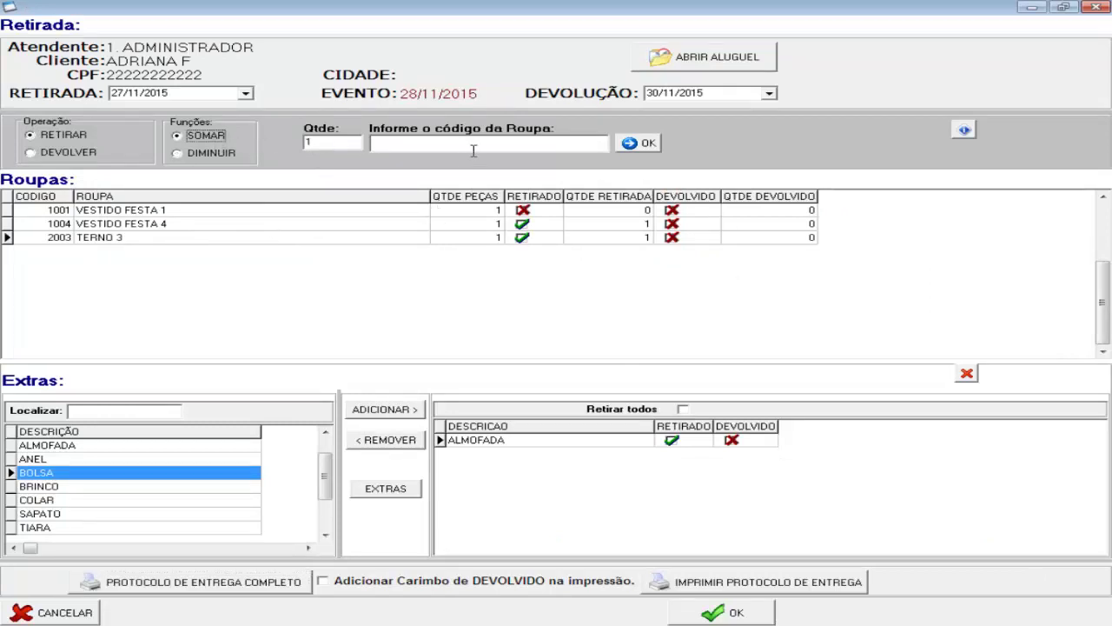
pyautogui.click(473, 150)
pyautogui.write('1001')
pyautogui.press('Return')
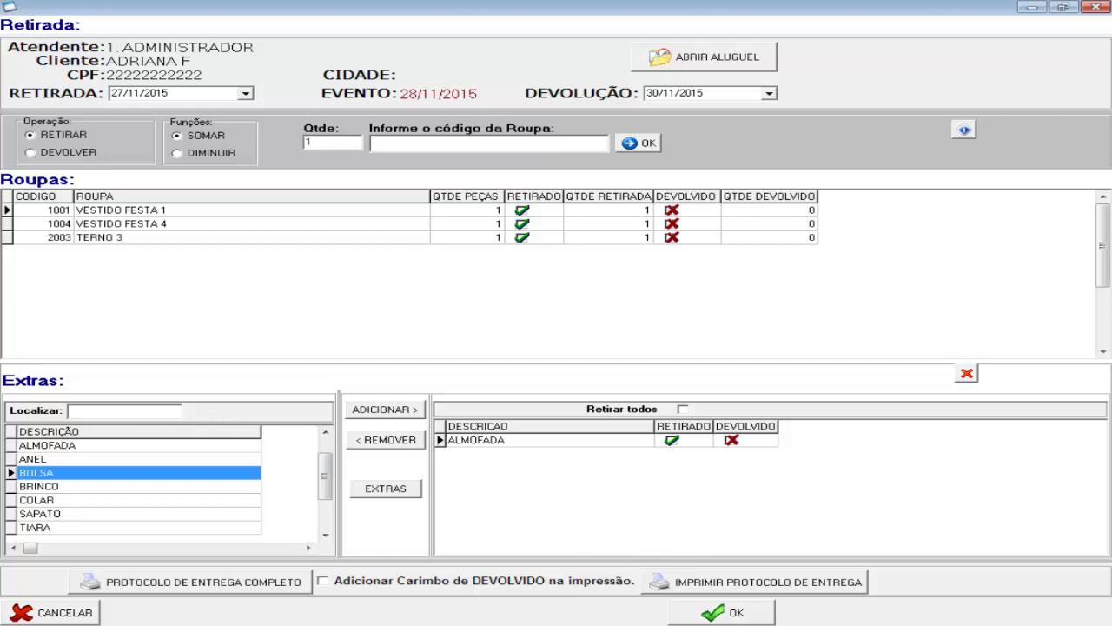
pyautogui.click(756, 613)
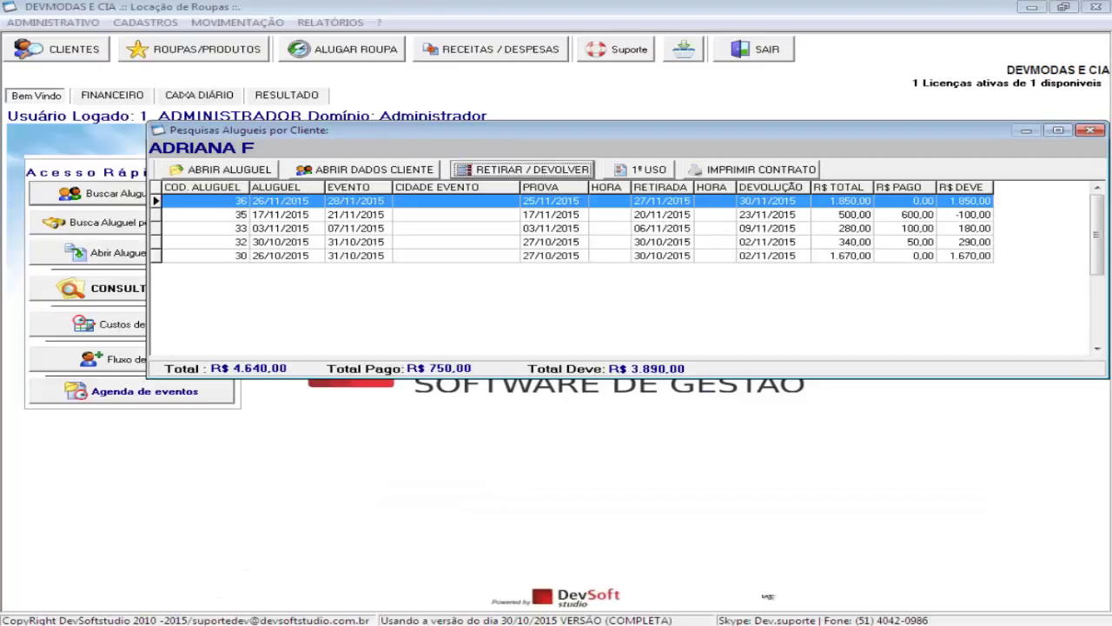
pyautogui.click(1089, 130)
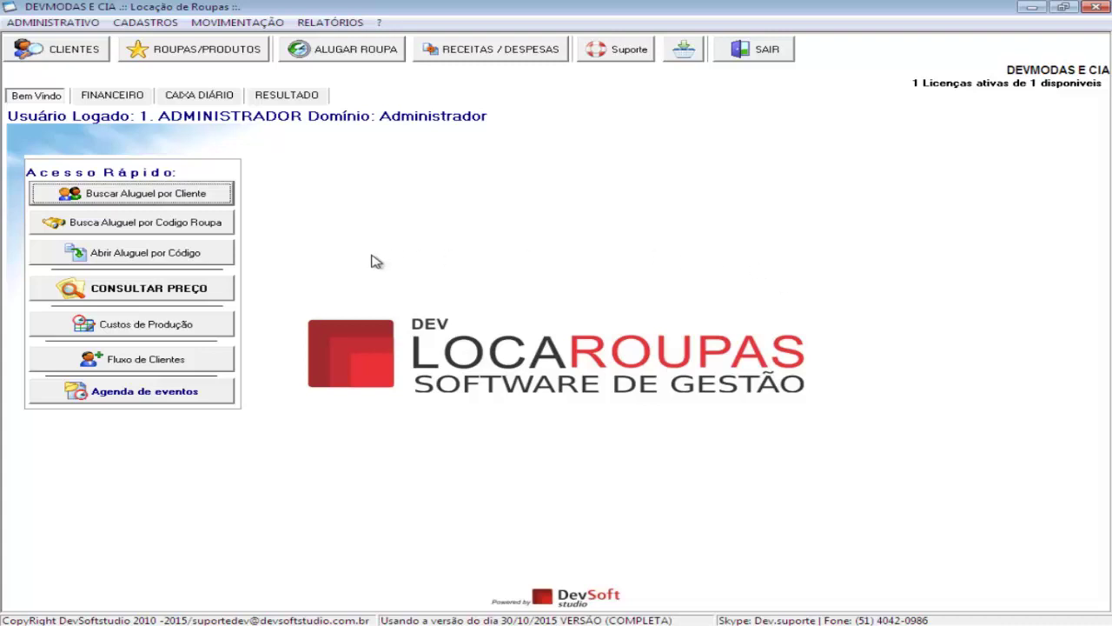
# Find the client's rentals by name, view the client's registration data, and open the 28/11/2015 event's withdrawal/return screen
pyautogui.click(135, 198)
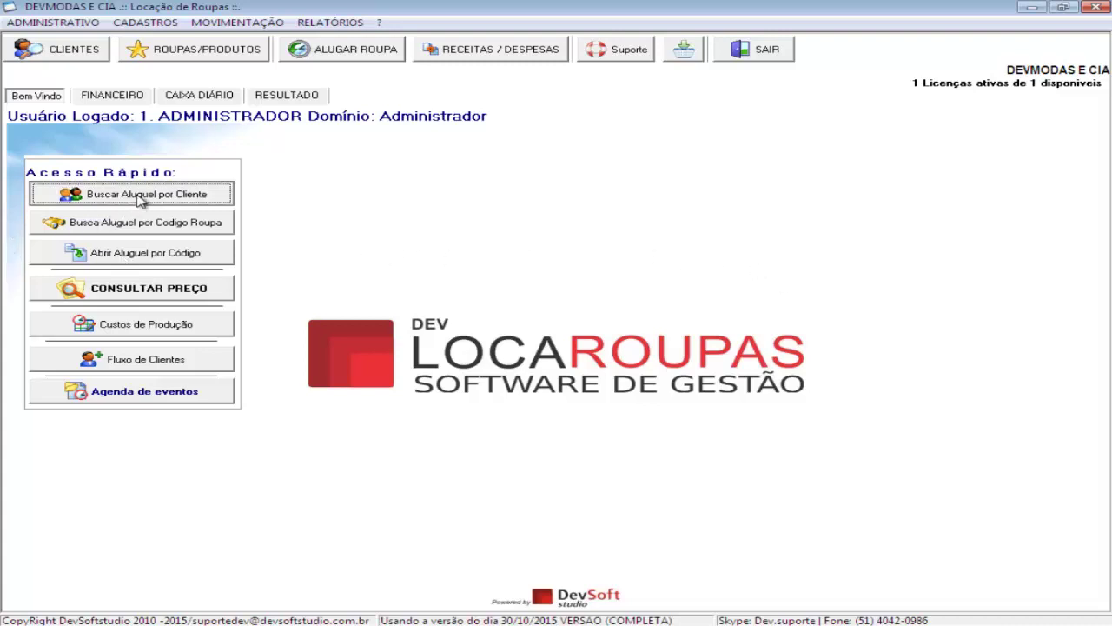
pyautogui.click(252, 206)
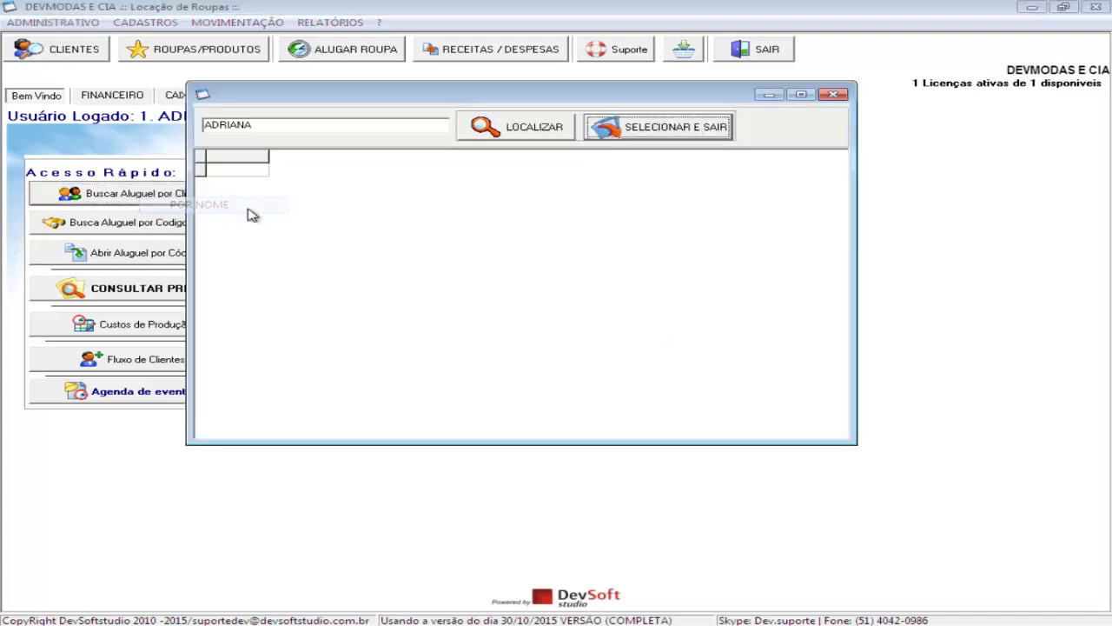
pyautogui.click(482, 131)
pyautogui.click(637, 131)
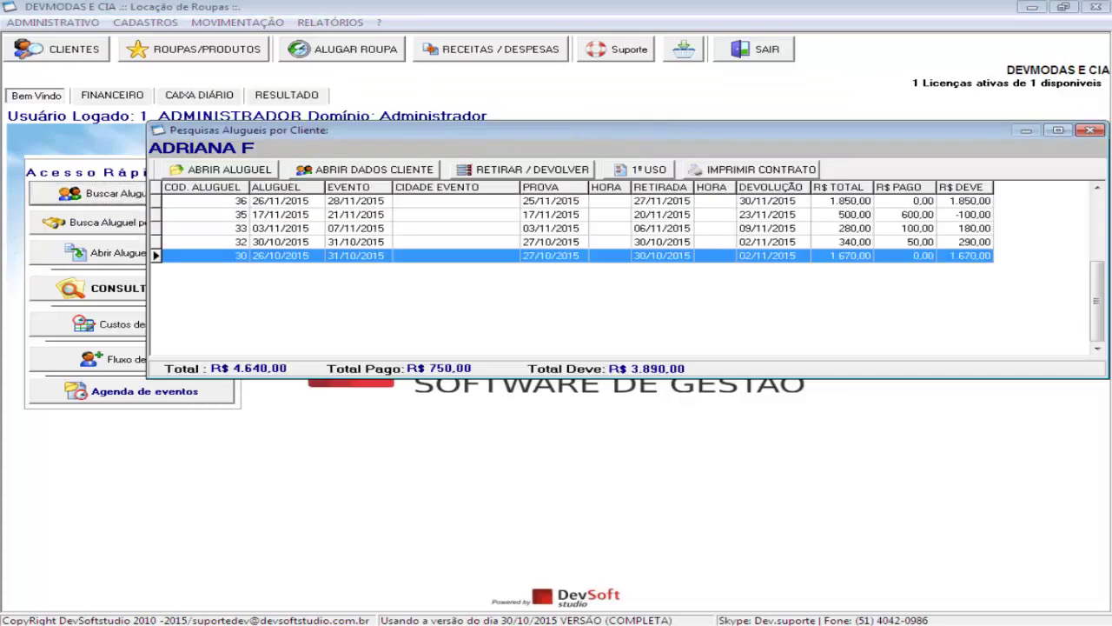
pyautogui.click(410, 173)
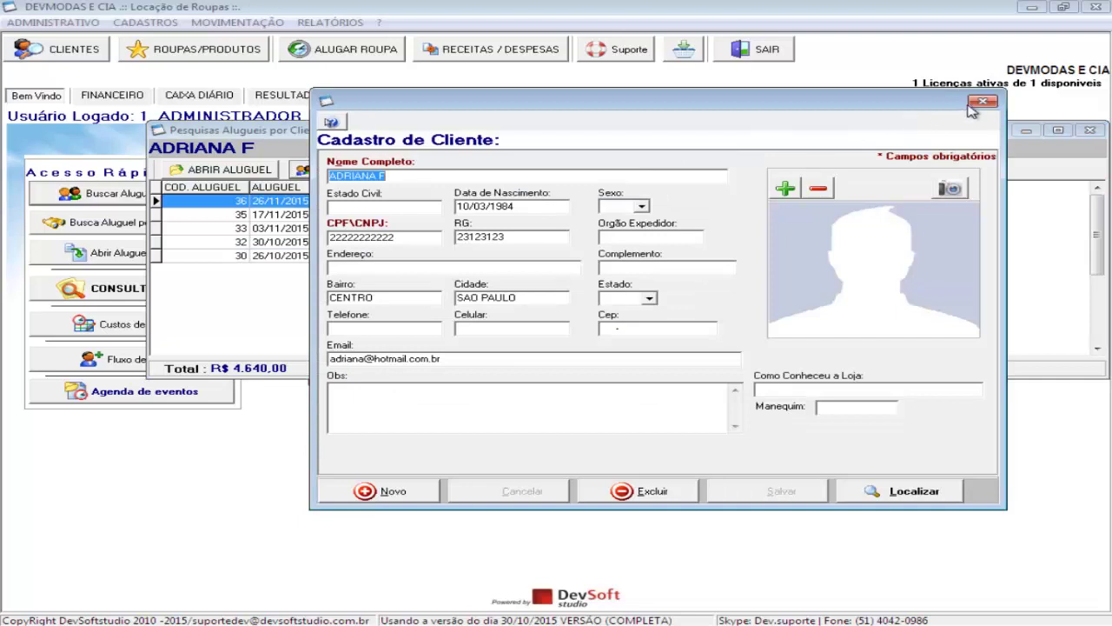
pyautogui.click(981, 73)
pyautogui.click(556, 174)
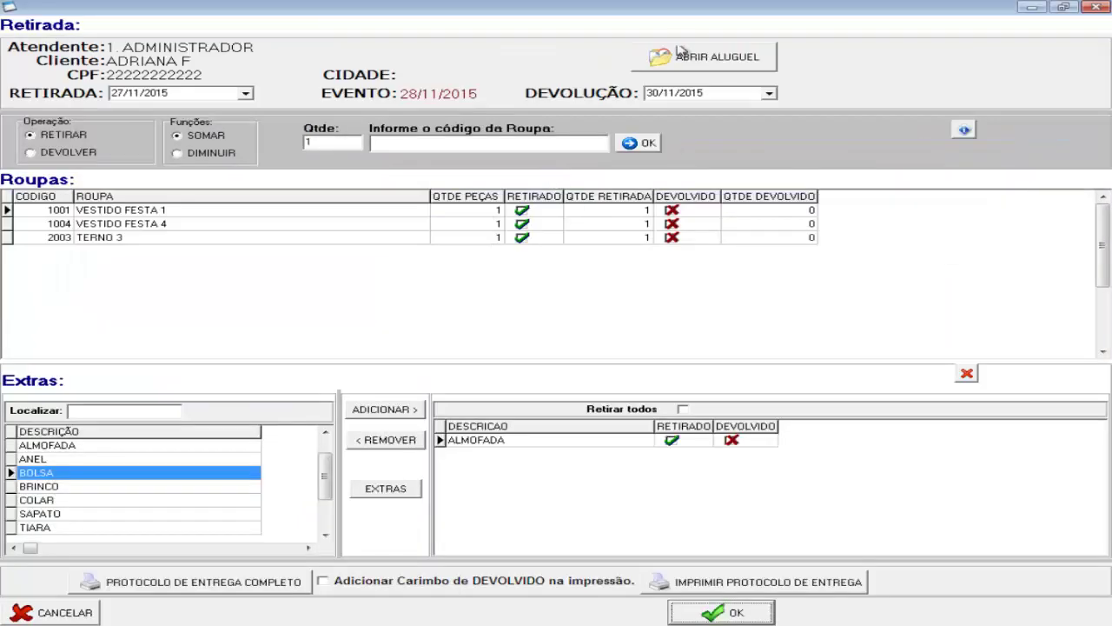
# Register the return of clothing codes 1001, 1004 and 2003 with the DEVOLVER operation, and mark the ALMOFADA extra as returned
pyautogui.click(65, 159)
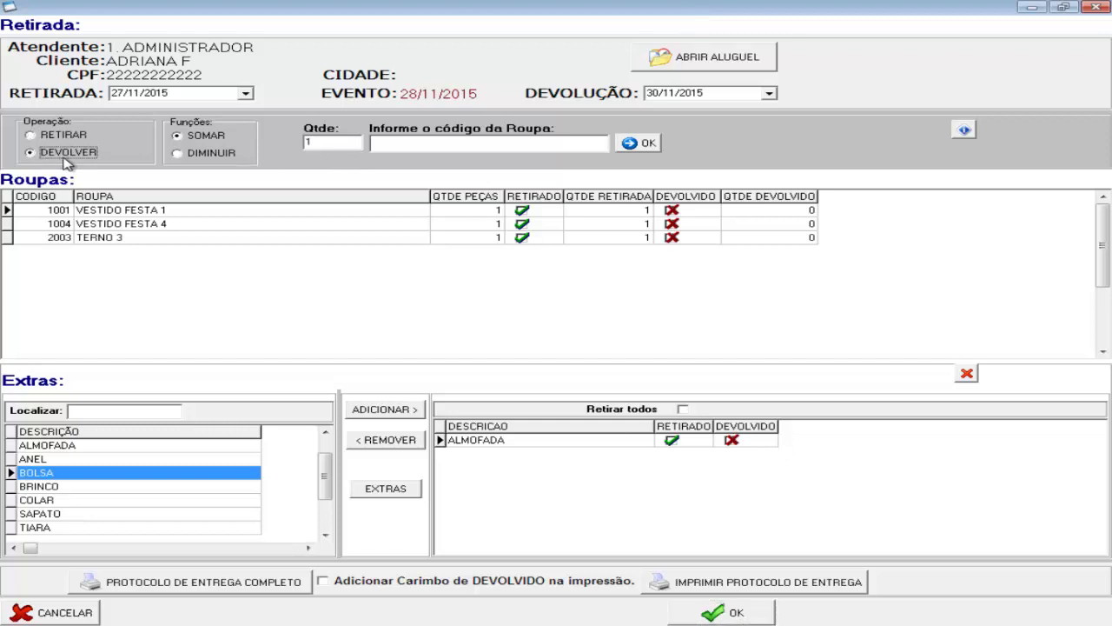
pyautogui.click(404, 144)
pyautogui.write('1001')
pyautogui.press('Return')
pyautogui.write('1004')
pyautogui.press('Return')
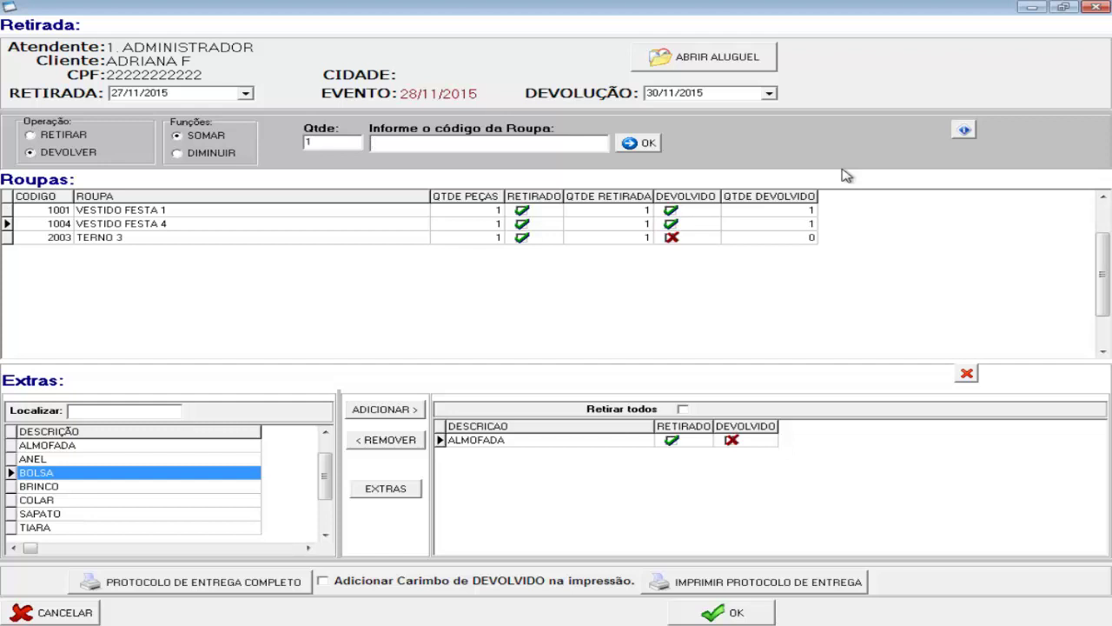
pyautogui.write('2003')
pyautogui.press('Return')
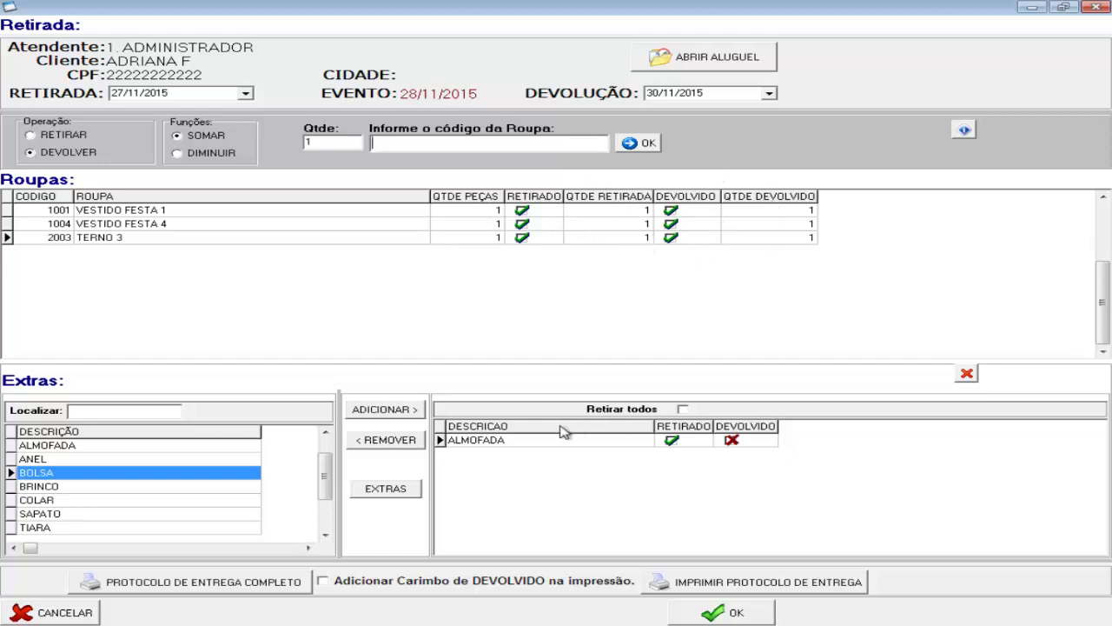
pyautogui.click(731, 442)
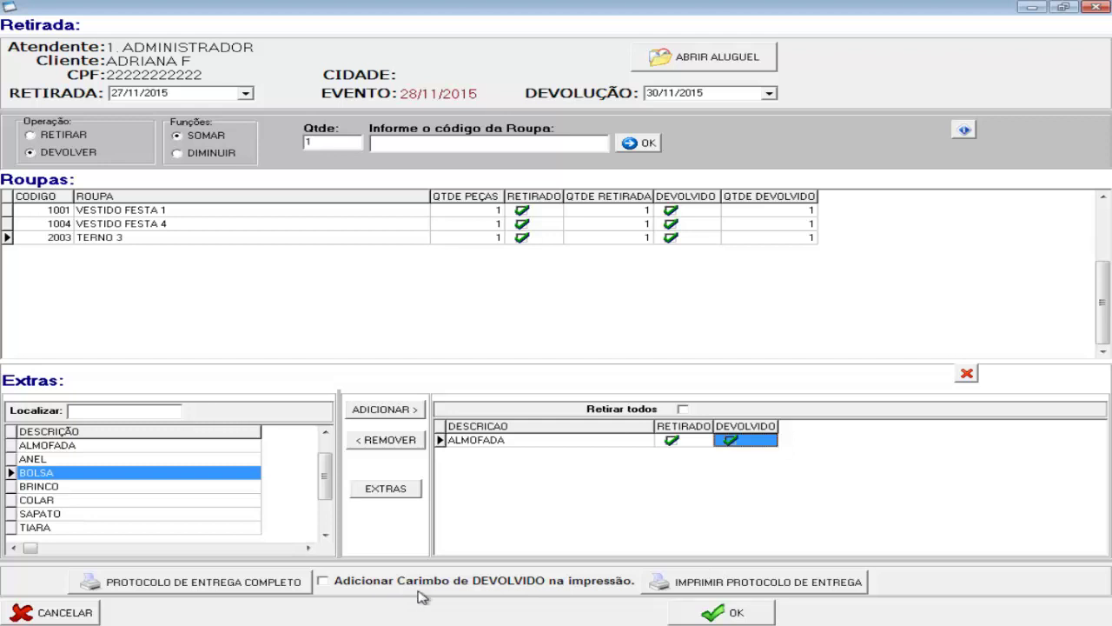
# Add the DEVOLVIDO stamp to the printout and preview the delivery protocol
pyautogui.click(573, 589)
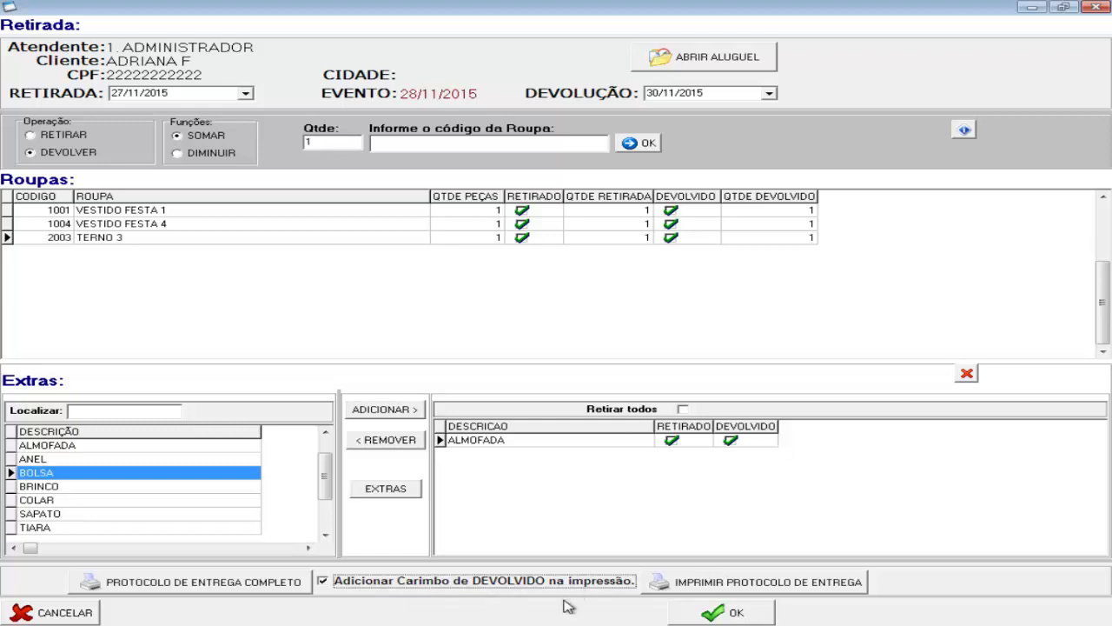
pyautogui.click(691, 591)
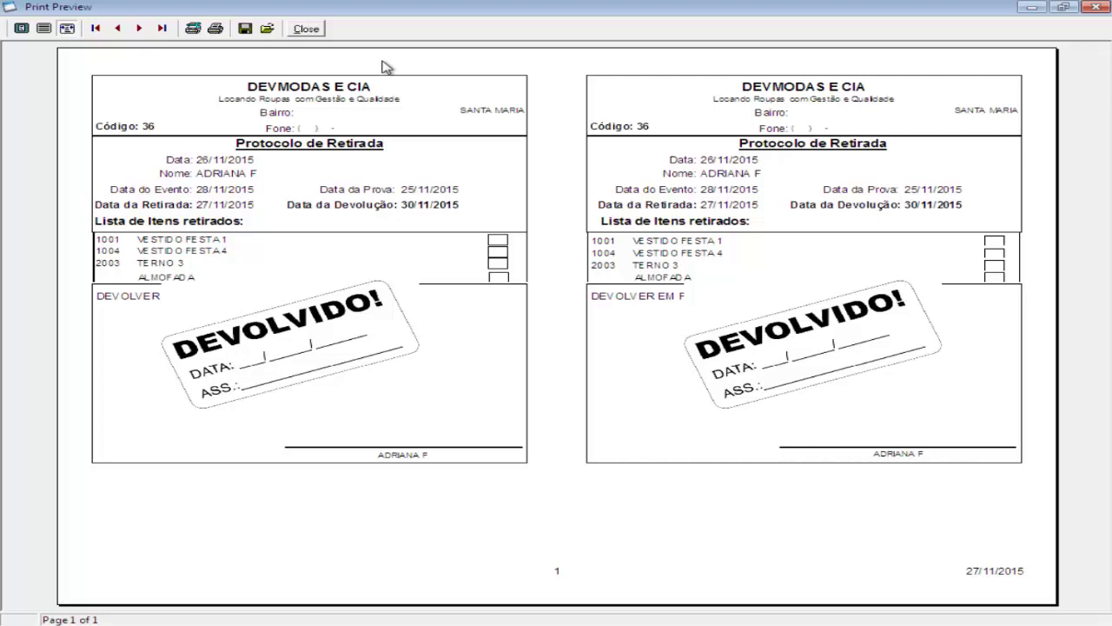
pyautogui.click(311, 31)
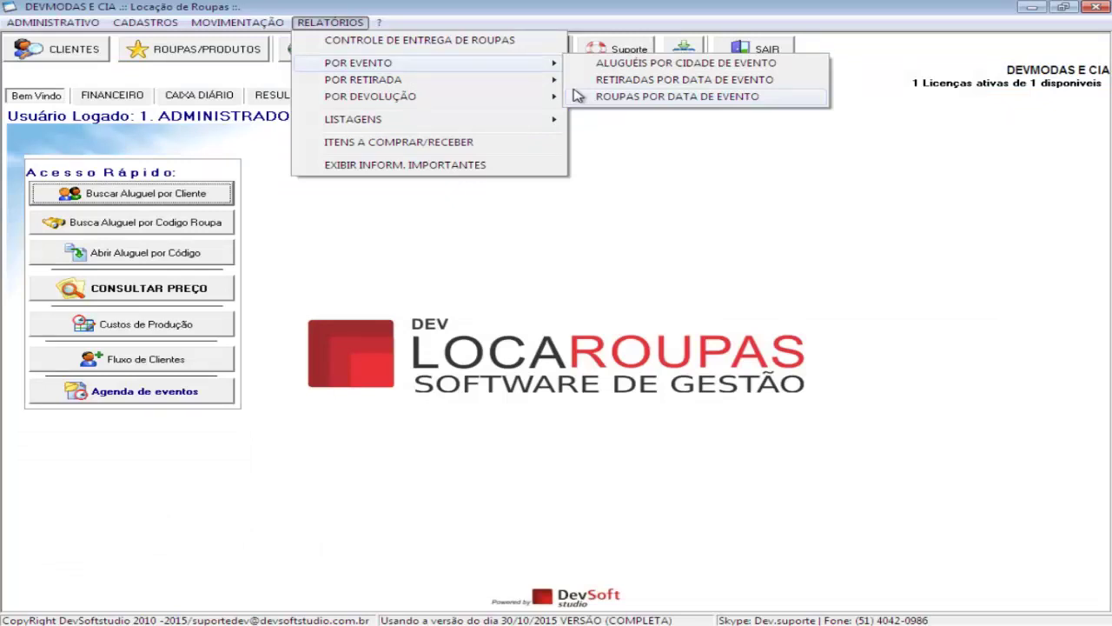
# Open the returns report and search all entries from 23/11/2015 to 03/12/2015
pyautogui.moveTo(528, 97)
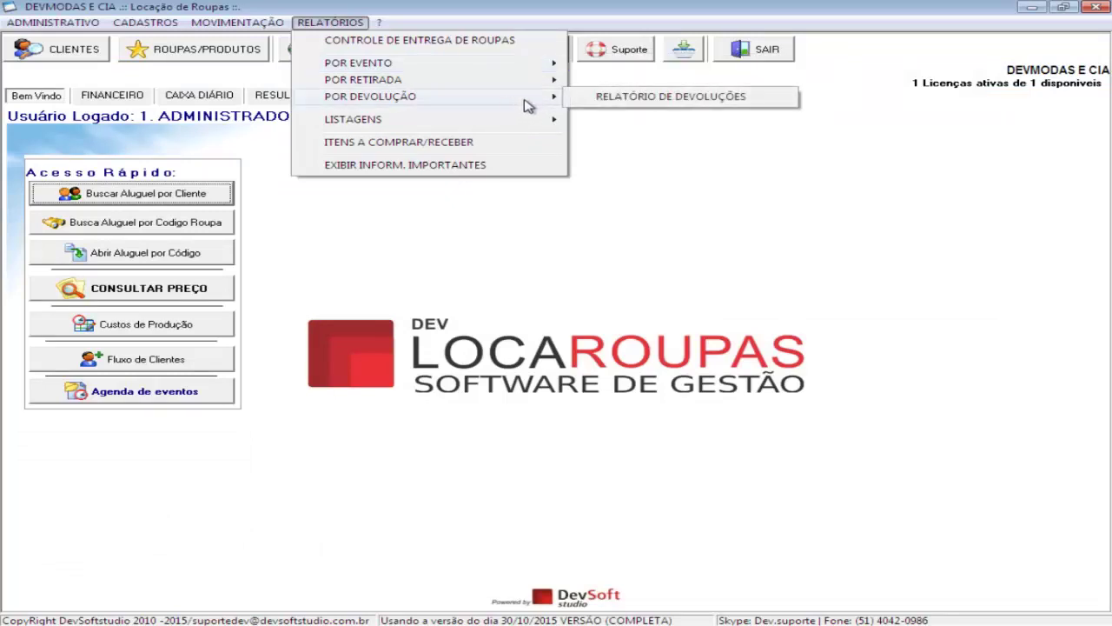
pyautogui.click(627, 97)
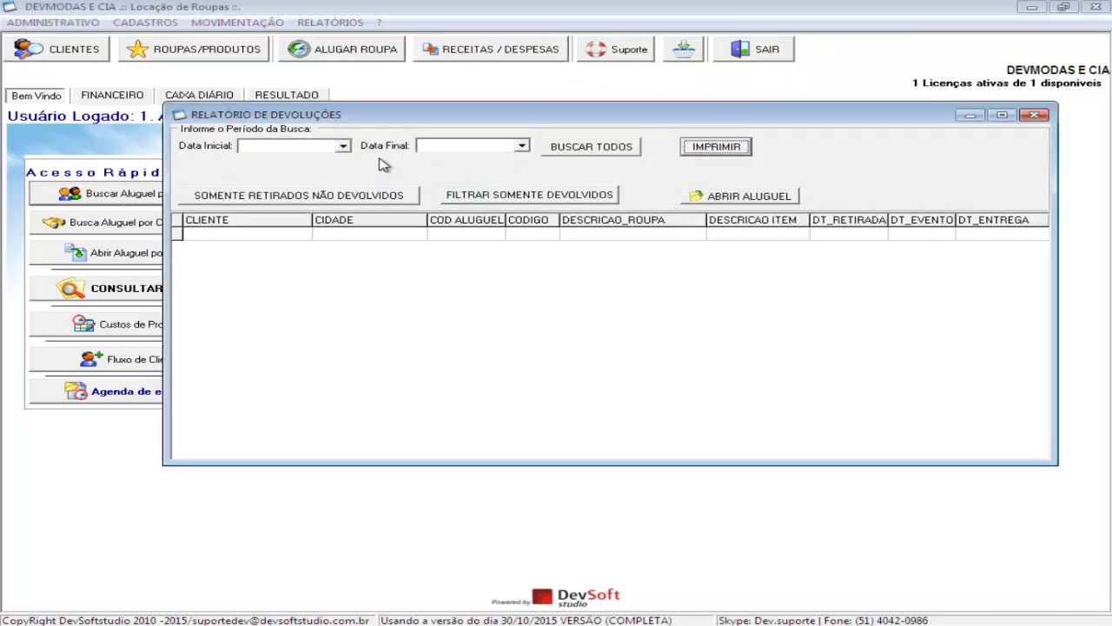
pyautogui.click(344, 145)
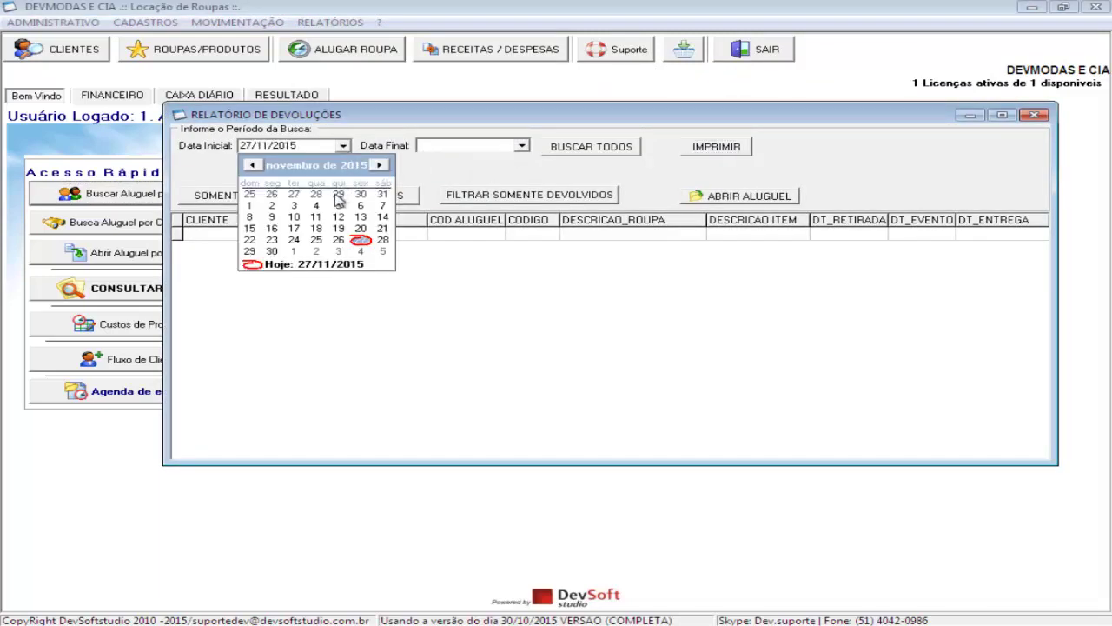
pyautogui.click(272, 240)
pyautogui.click(521, 145)
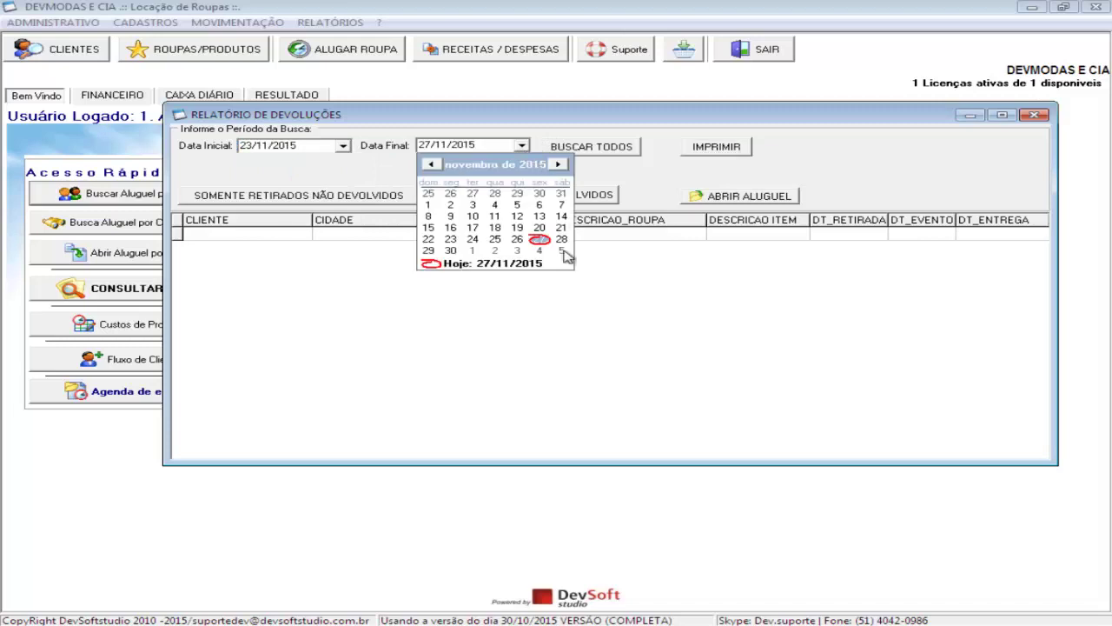
pyautogui.click(515, 251)
pyautogui.click(591, 147)
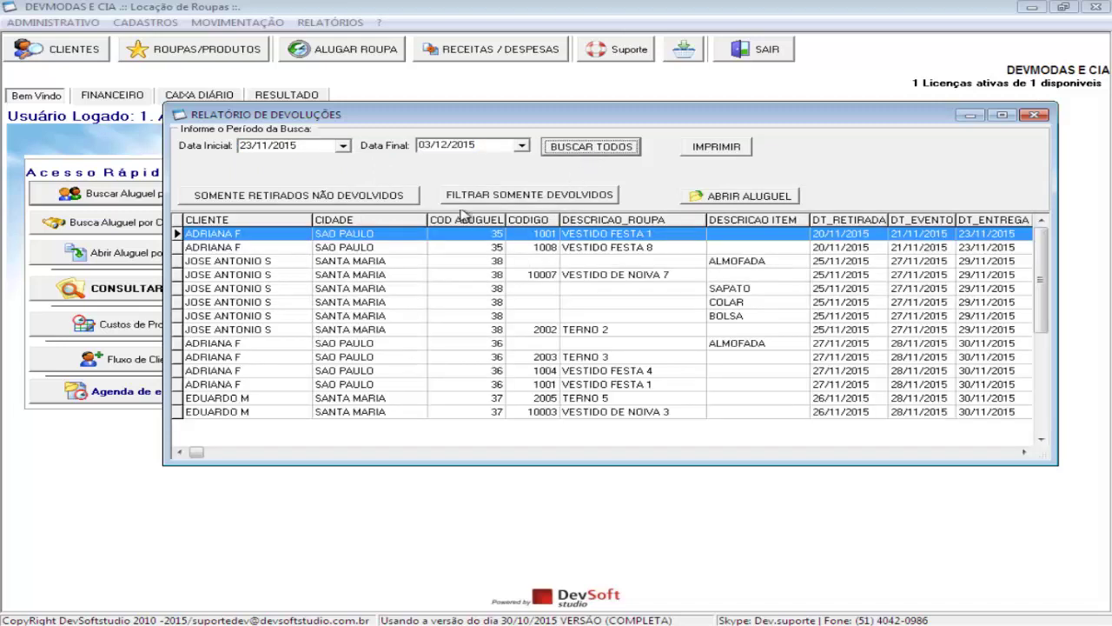
# Go through the items of rental 36 in the returns report
pyautogui.moveTo(576, 117); pyautogui.dragTo(514, 112)
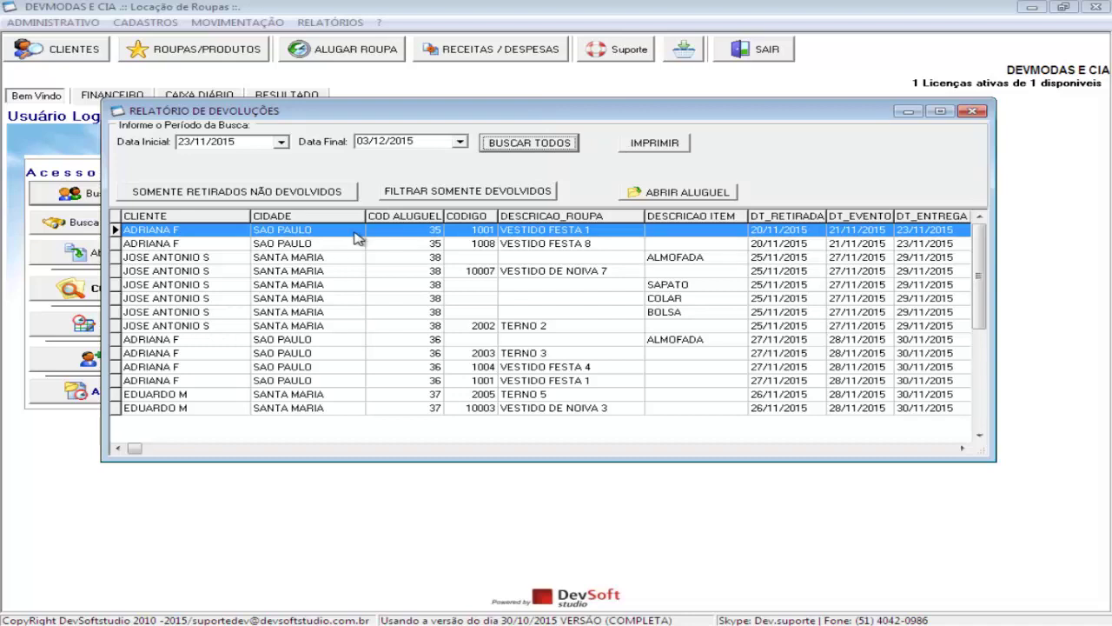
pyautogui.click(527, 352)
pyautogui.click(538, 368)
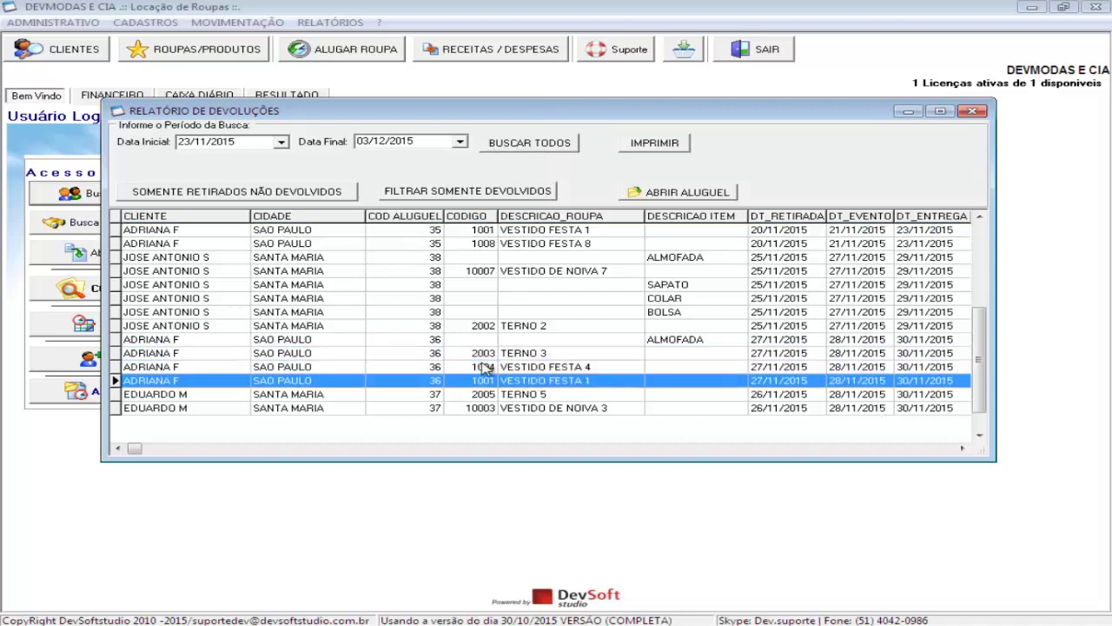
pyautogui.click(457, 356)
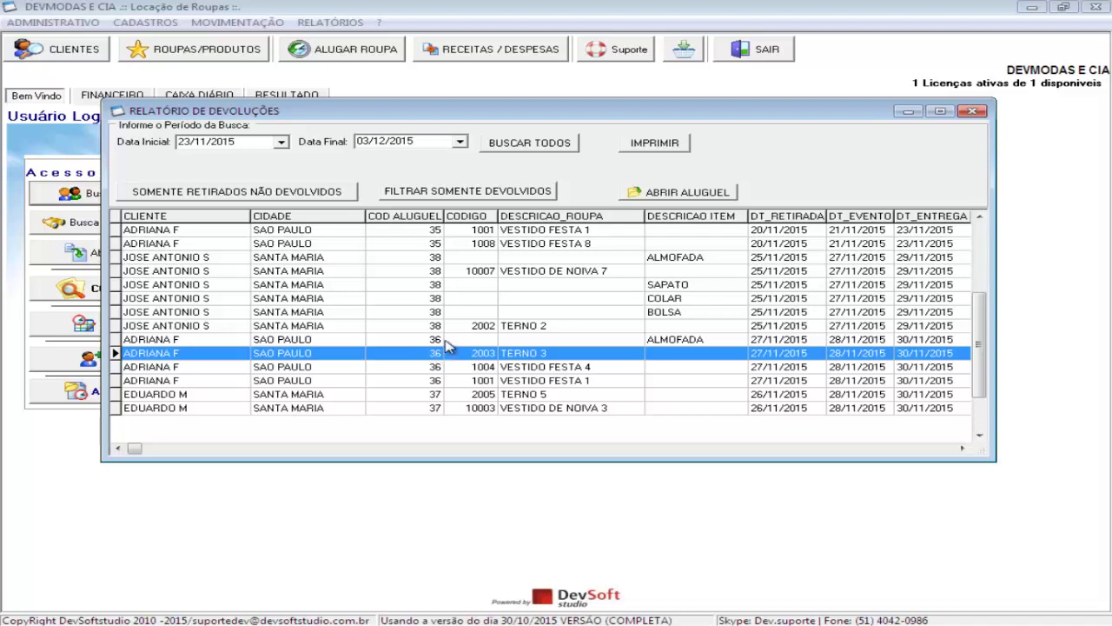
pyautogui.click(443, 342)
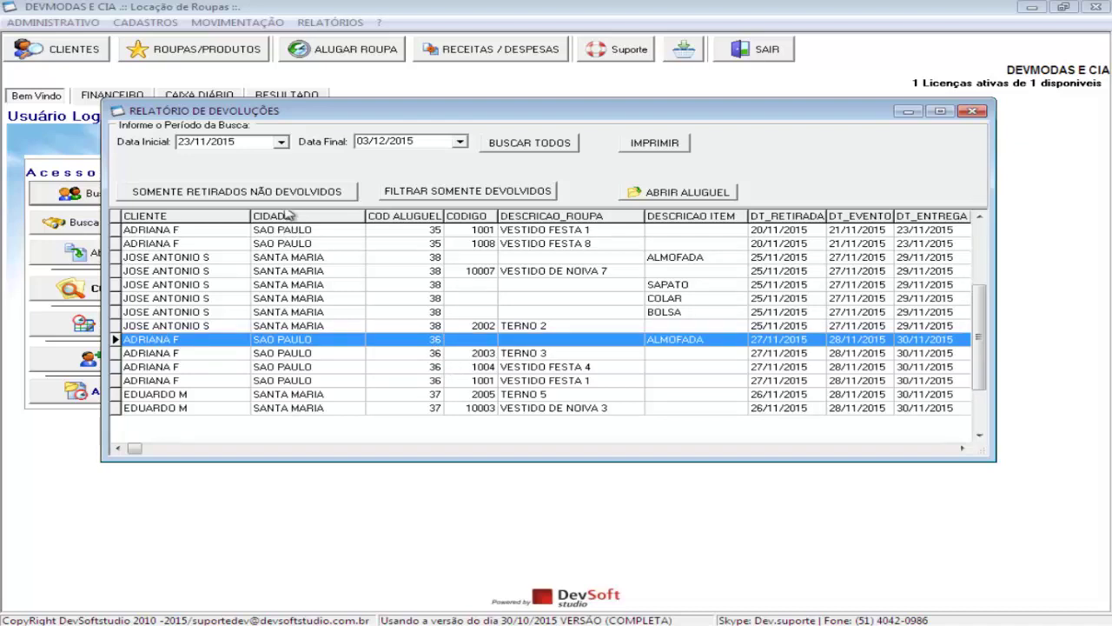
# Filter the report by items withdrawn but not returned, switch to returned items only, and review the listed pieces
pyautogui.click(251, 197)
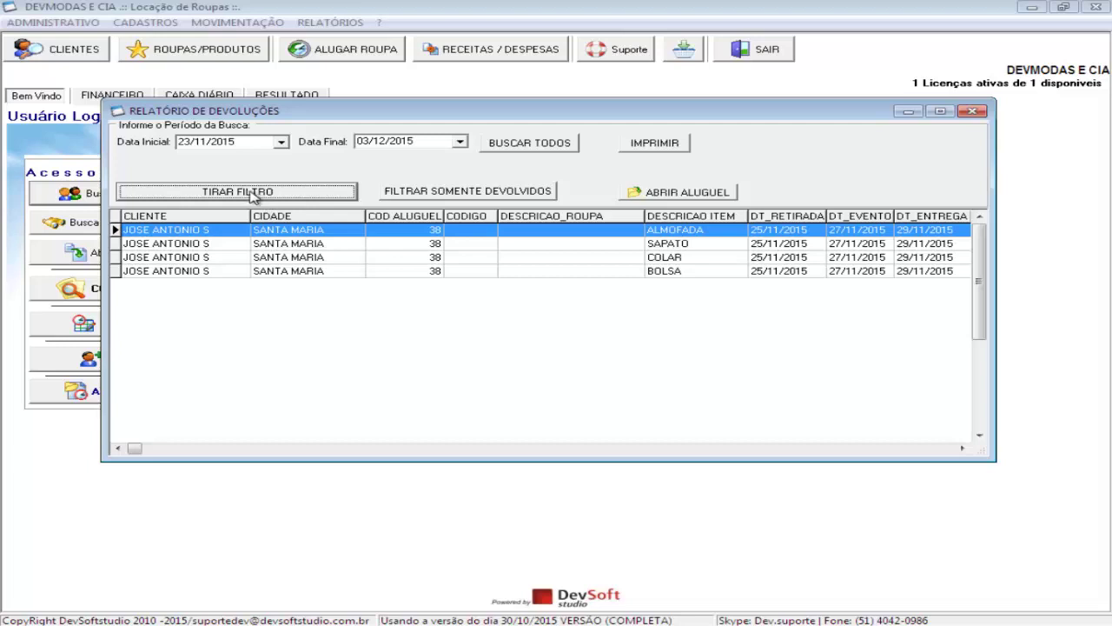
pyautogui.click(501, 199)
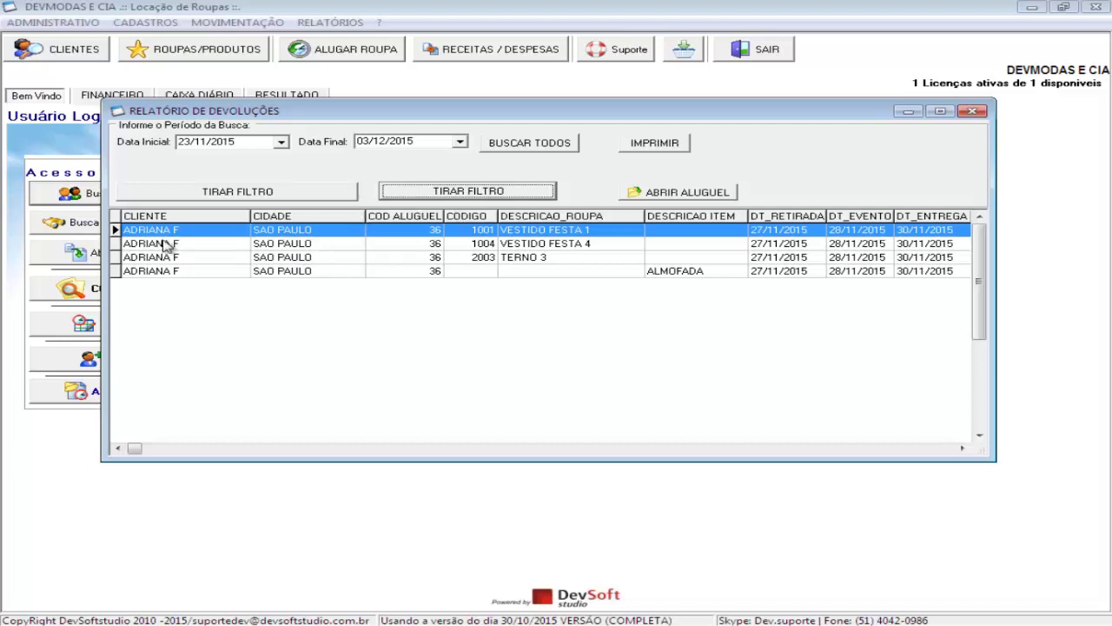
pyautogui.click(564, 246)
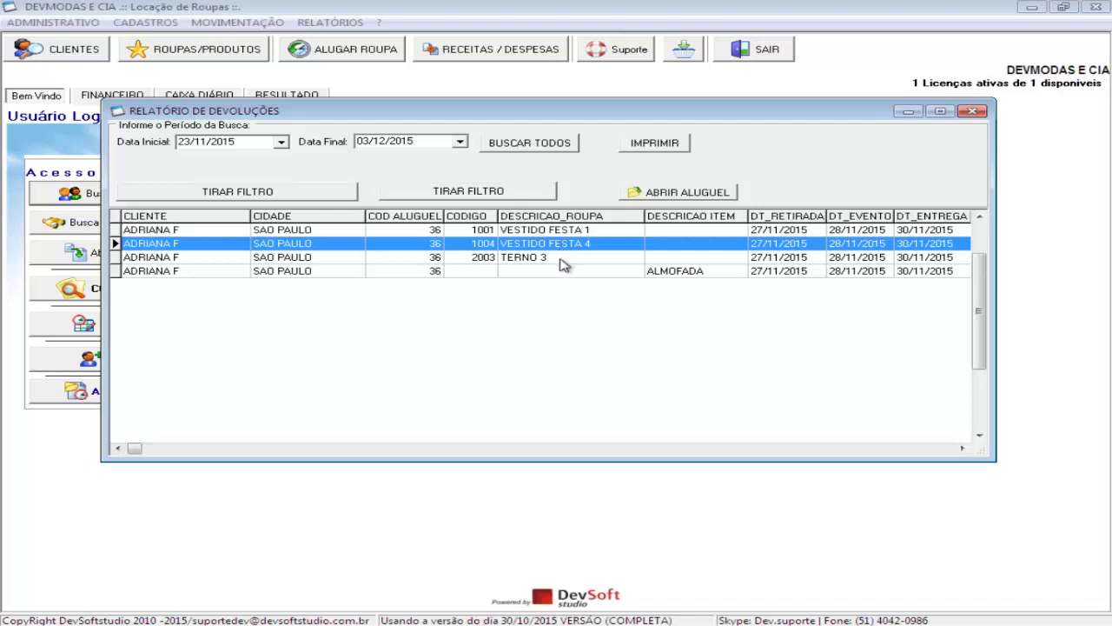
pyautogui.click(563, 261)
pyautogui.click(562, 273)
pyautogui.click(560, 255)
pyautogui.click(552, 229)
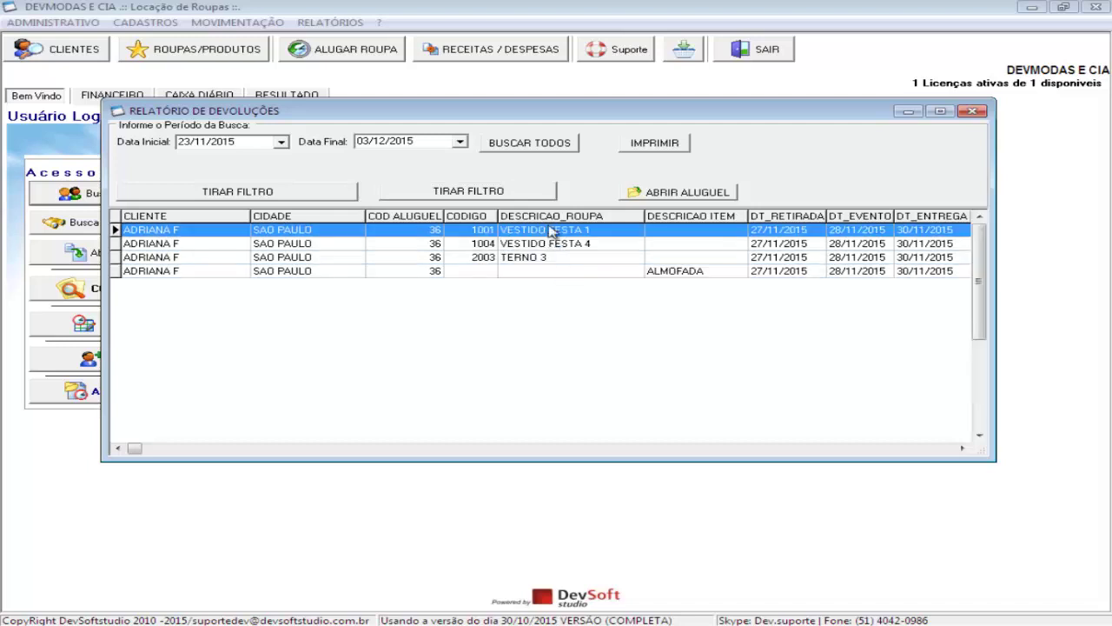
pyautogui.click(549, 244)
pyautogui.click(551, 260)
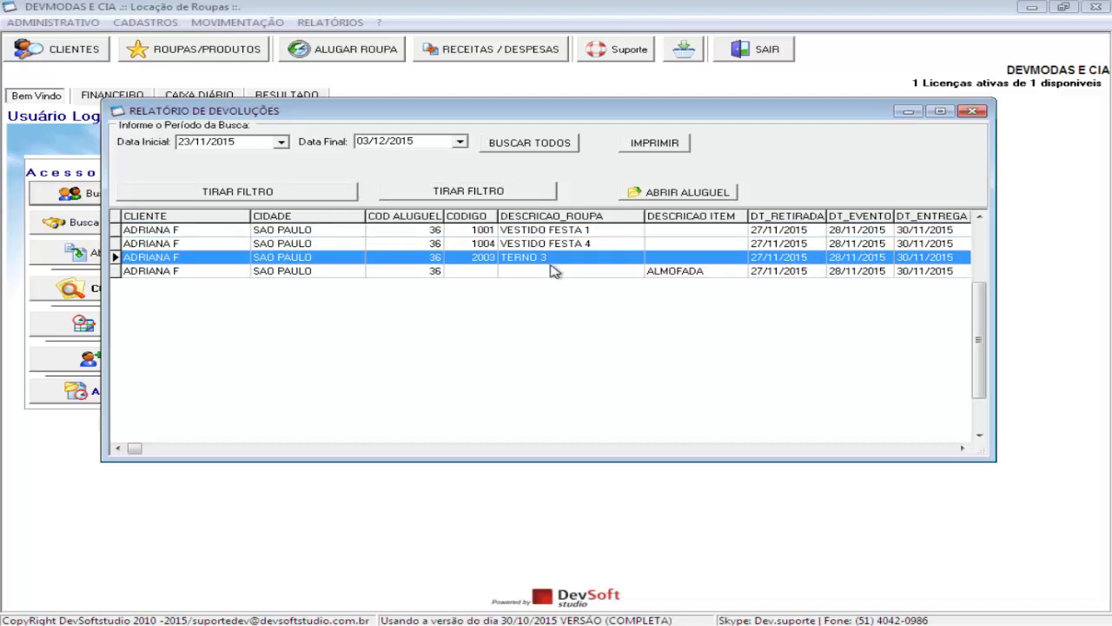
# Preview the printout of the filtered returns report, then close the preview and the report
pyautogui.click(657, 146)
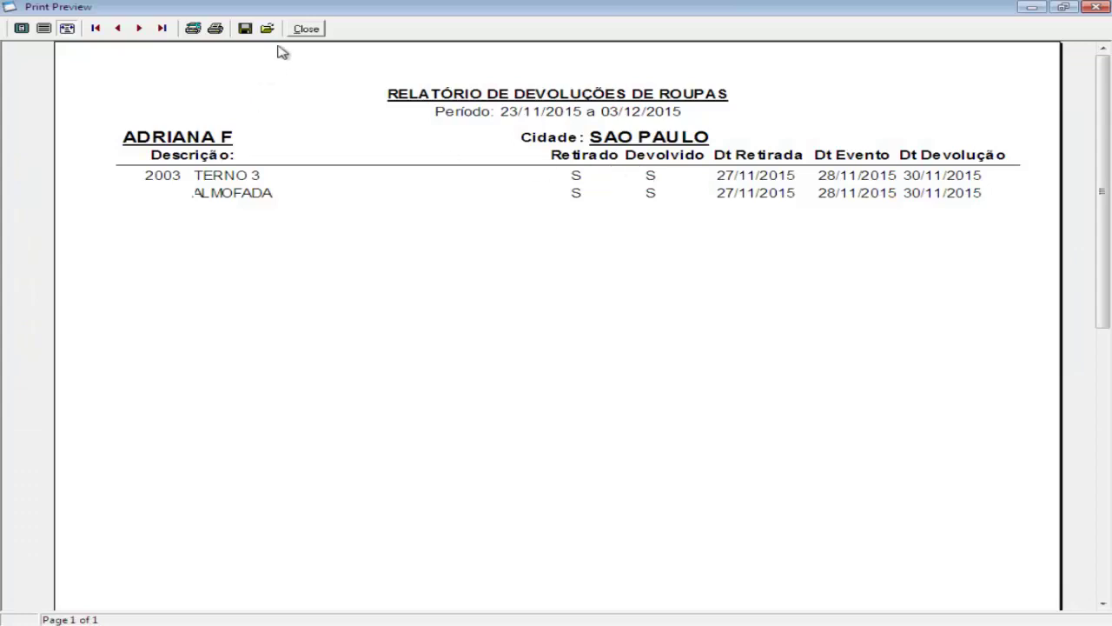
pyautogui.click(306, 29)
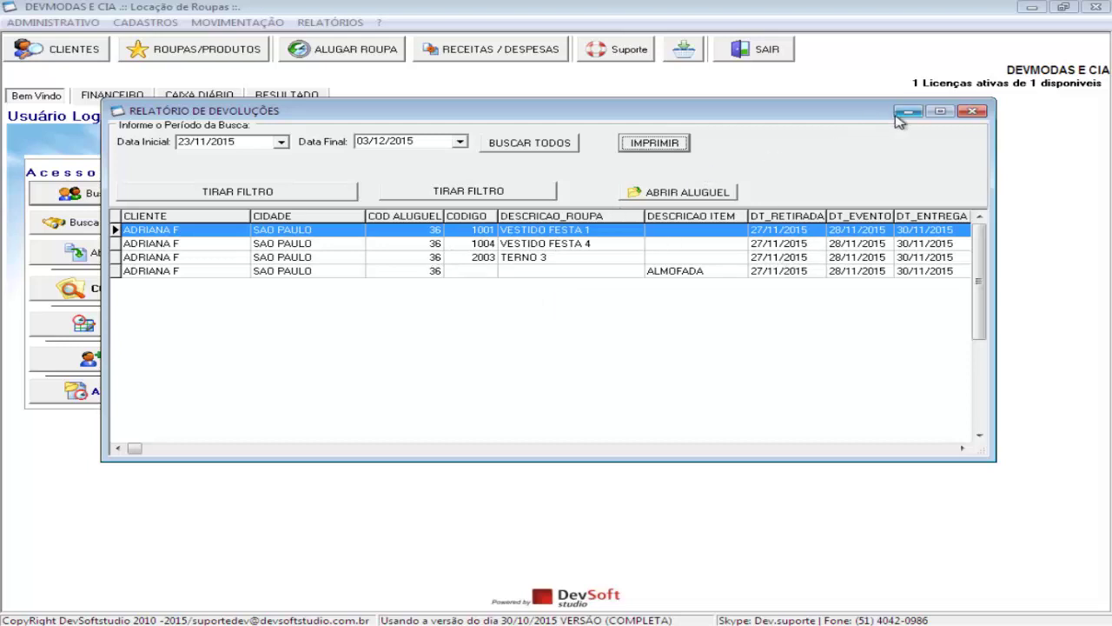
pyautogui.click(971, 112)
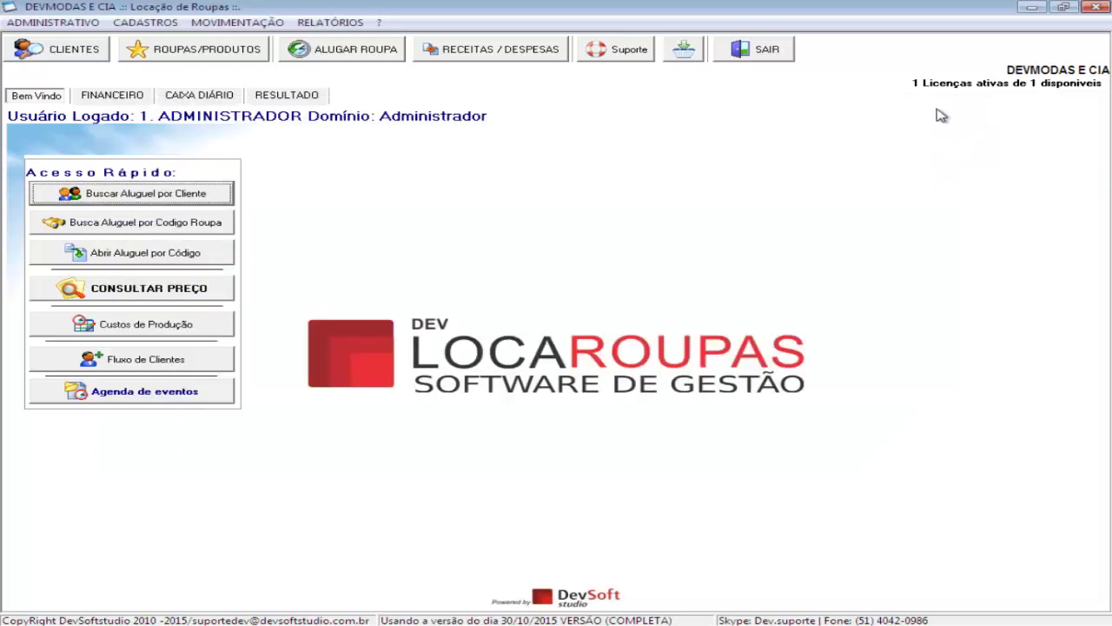
# Display the important information panel from the reports and place it beside the quick-access box
pyautogui.click(356, 24)
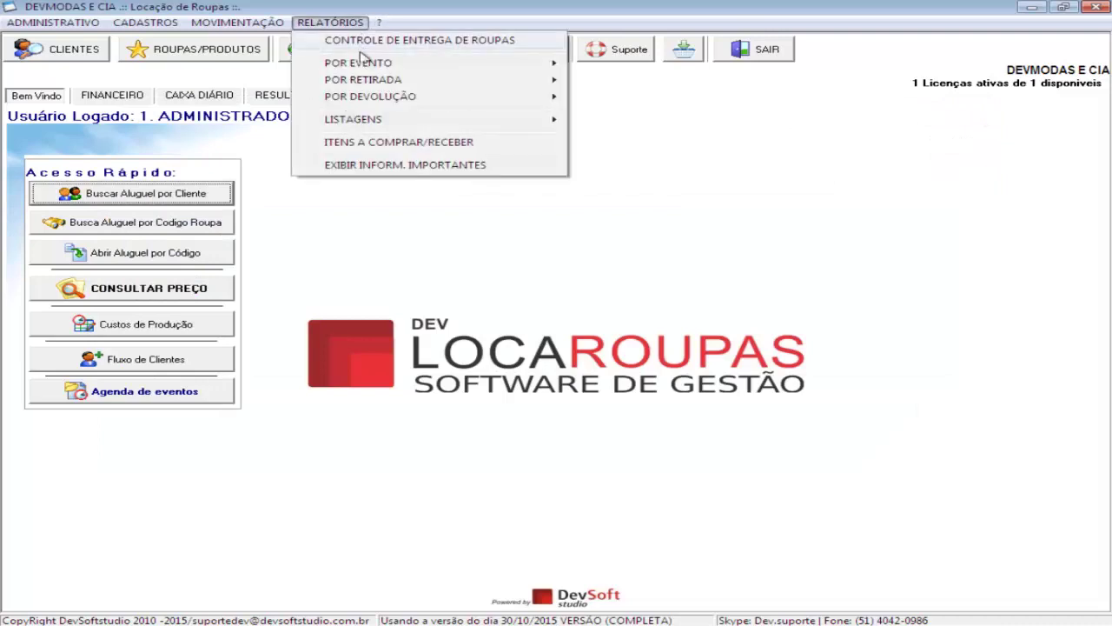
pyautogui.click(345, 173)
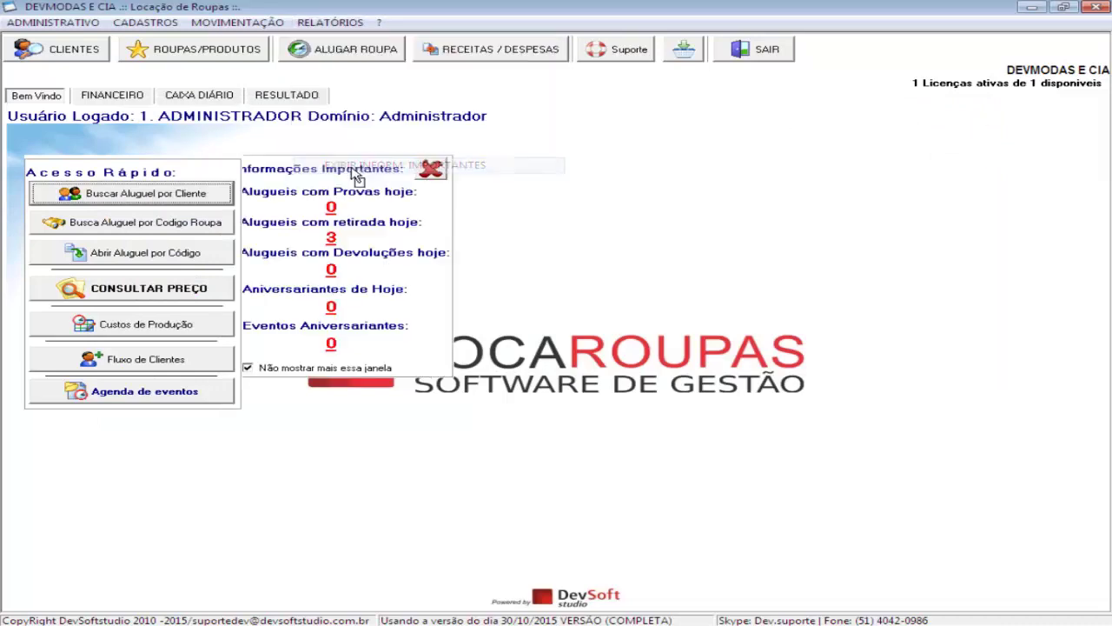
pyautogui.moveTo(382, 164); pyautogui.dragTo(428, 166)
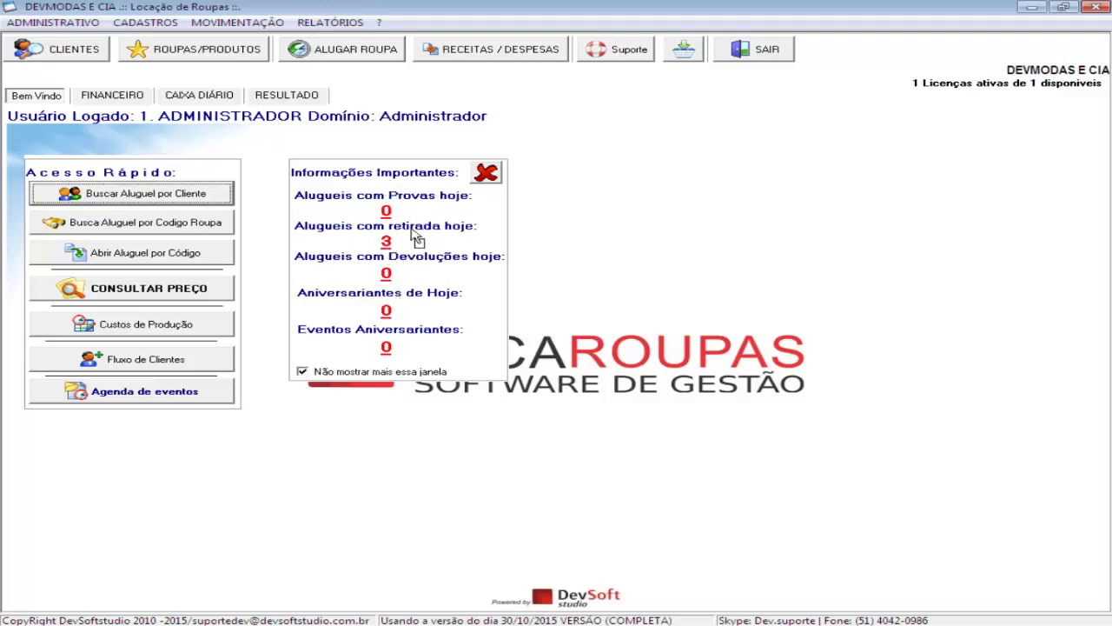
pyautogui.moveTo(398, 161); pyautogui.dragTo(360, 162)
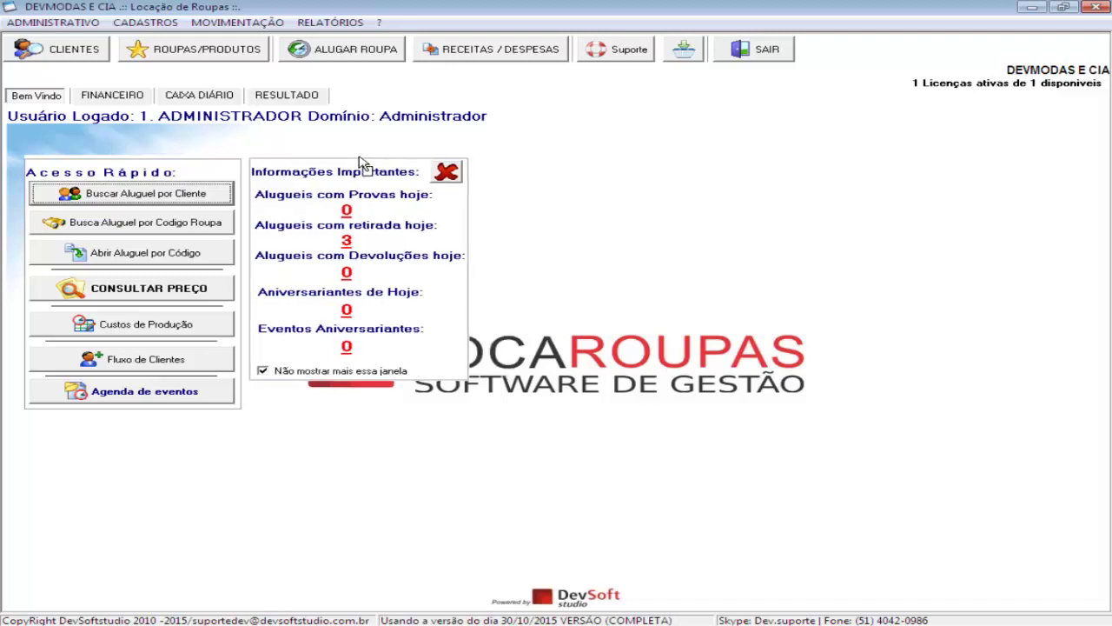